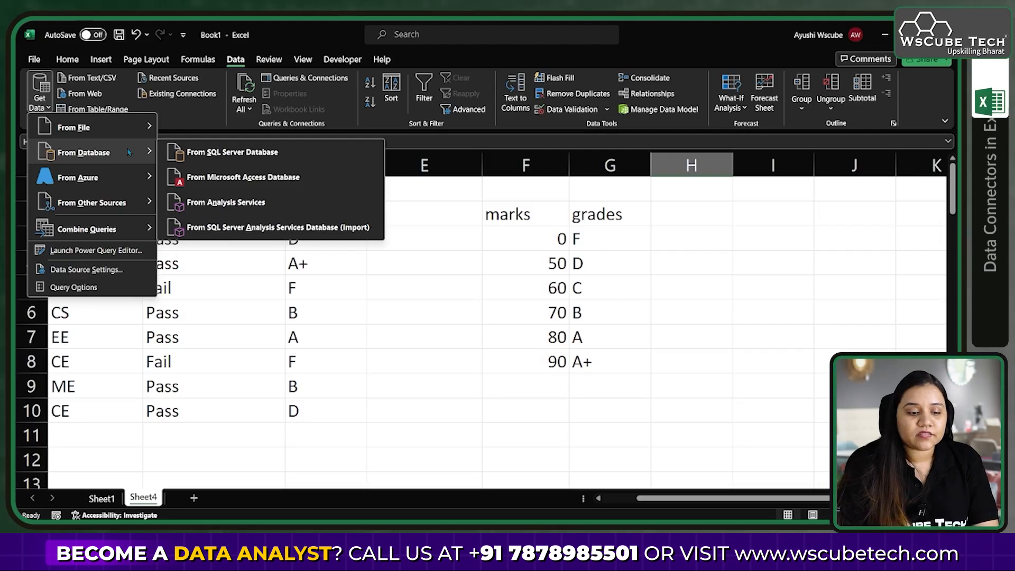
- Start importing external data into the workbook from a web source
{"action": "mouse_move", "coordinate": [140, 175]}
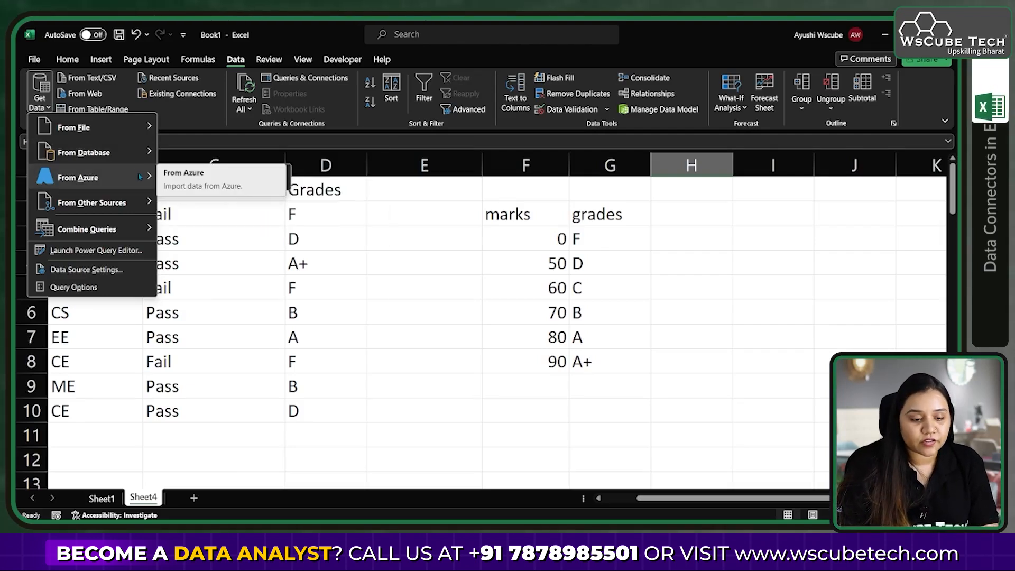
{"action": "mouse_move", "coordinate": [130, 214]}
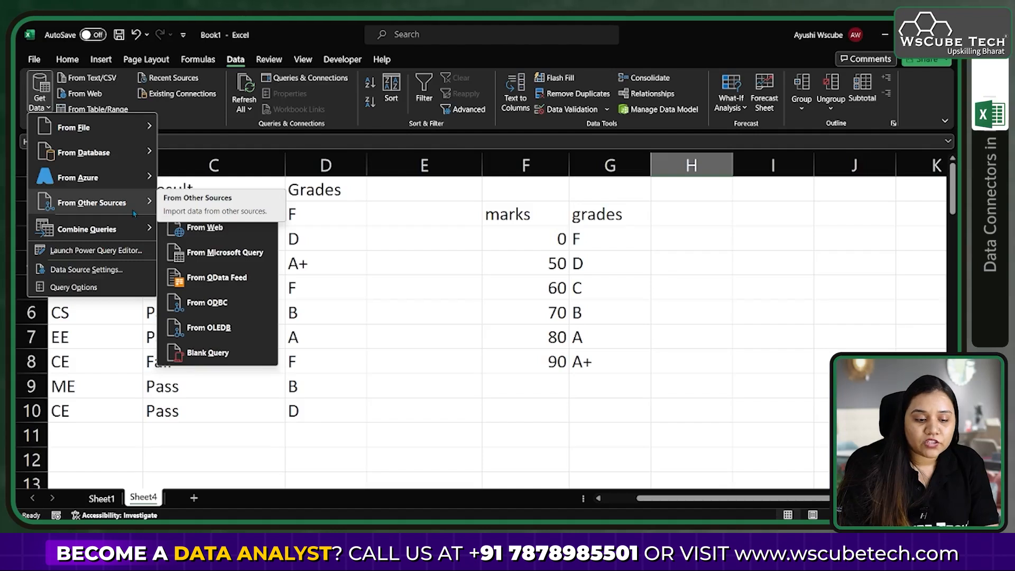
{"action": "left_click", "coordinate": [191, 231]}
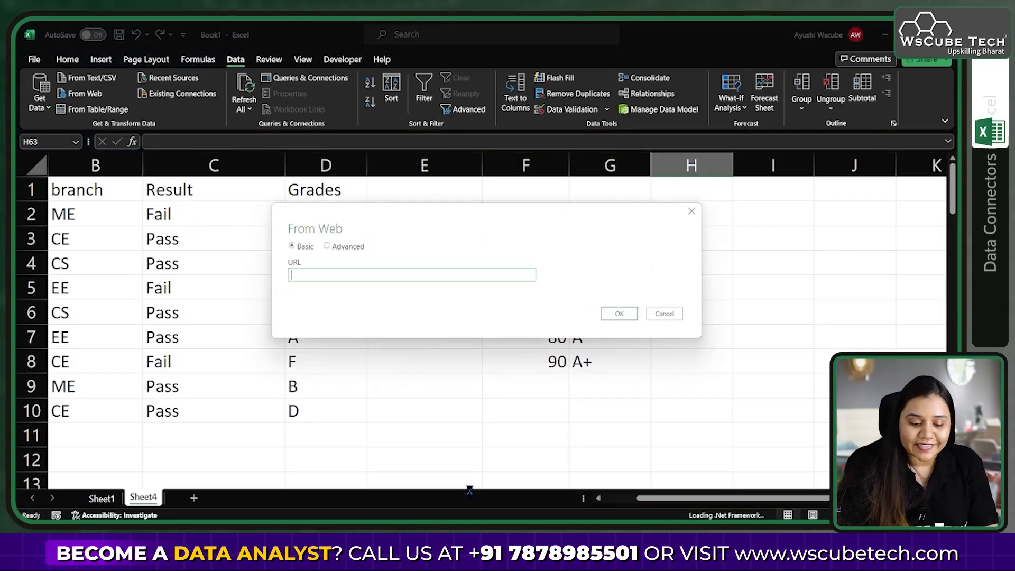
- Switch to the Chrome browser and open the investing.com website
{"action": "key", "text": "alt+Tab"}
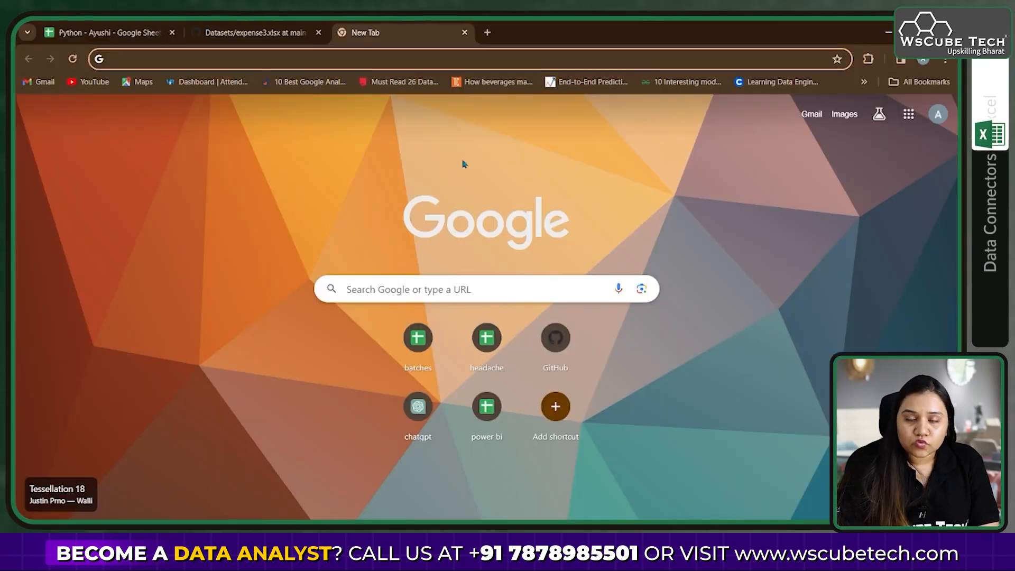
{"action": "type", "text": "in"}
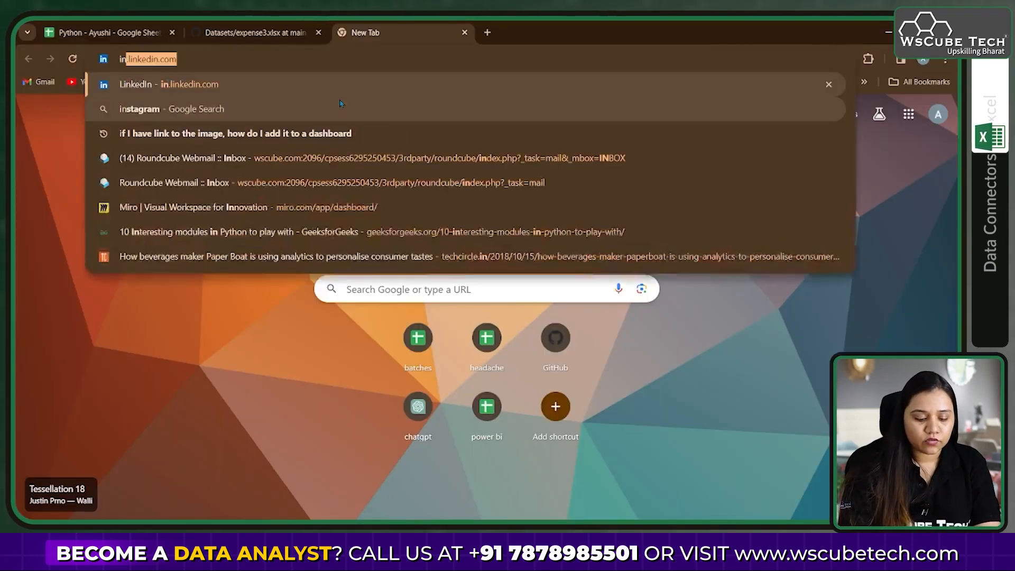
{"action": "type", "text": "vesting.co"}
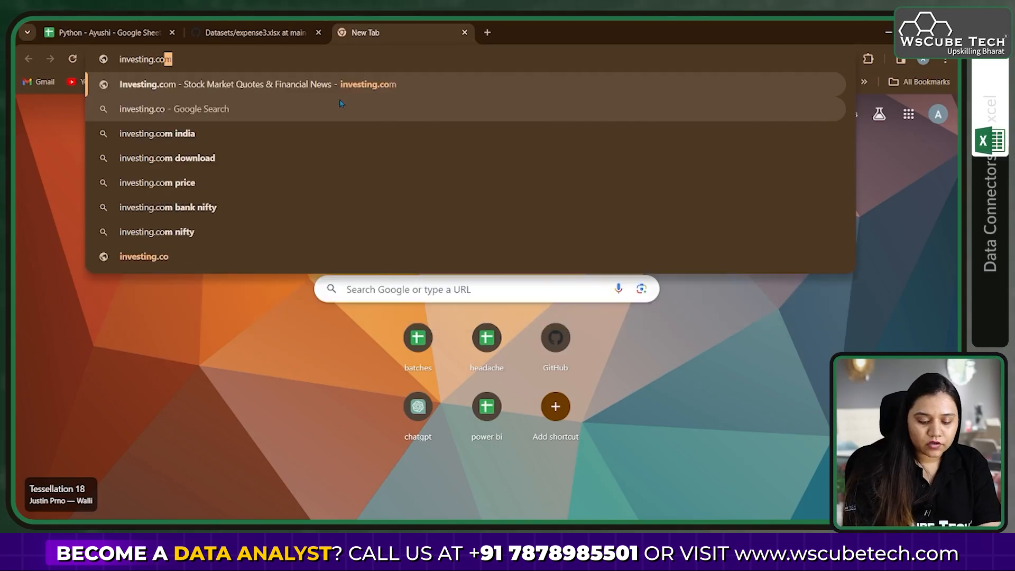
{"action": "key", "text": "Return"}
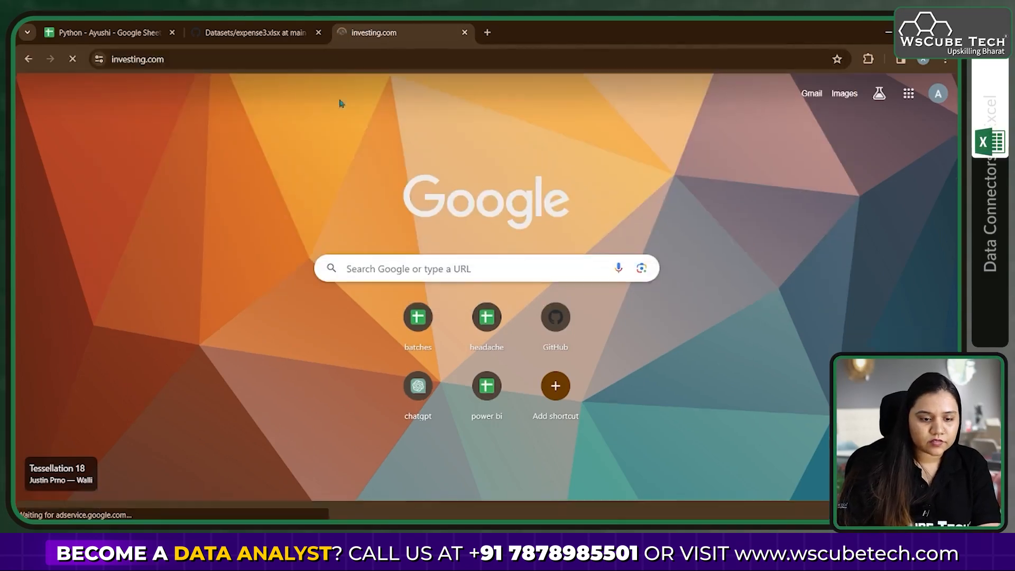
- Look over the Majors indices table in the Markets section and copy the page's web address
{"action": "scroll", "coordinate": [331, 338], "scroll_direction": "down", "scroll_amount": 5}
{"action": "scroll", "coordinate": [331, 338], "scroll_direction": "down", "scroll_amount": 3}
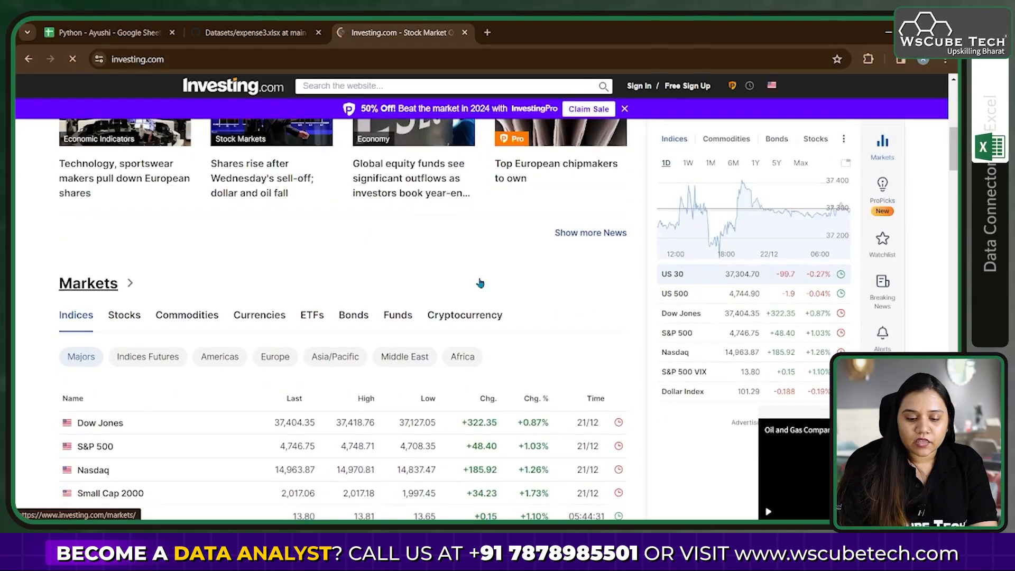
{"action": "scroll", "coordinate": [480, 280], "scroll_direction": "down", "scroll_amount": 2}
{"action": "scroll", "coordinate": [479, 276], "scroll_direction": "down", "scroll_amount": 2}
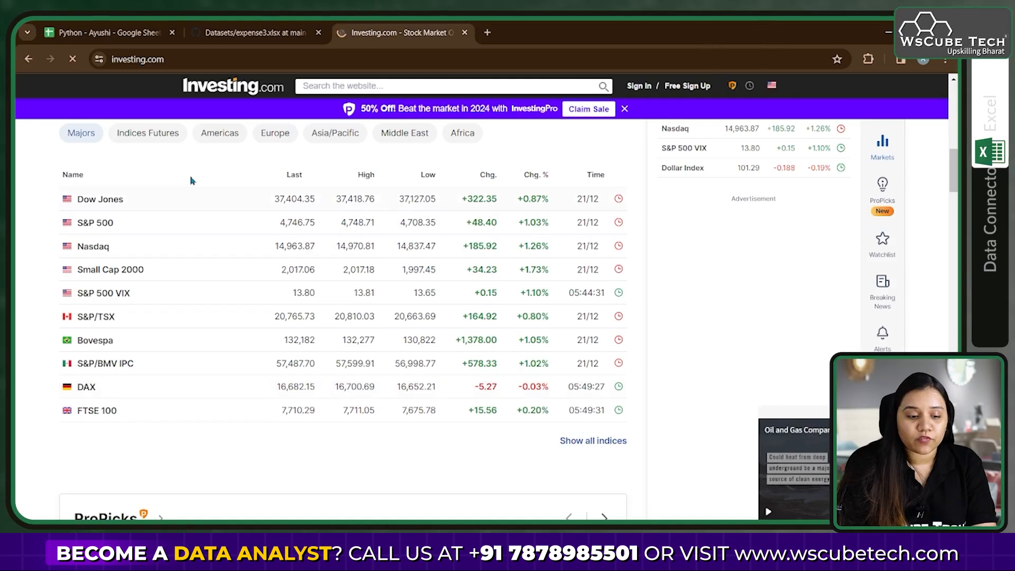
{"action": "left_click", "coordinate": [199, 60]}
{"action": "key", "text": "ctrl+c"}
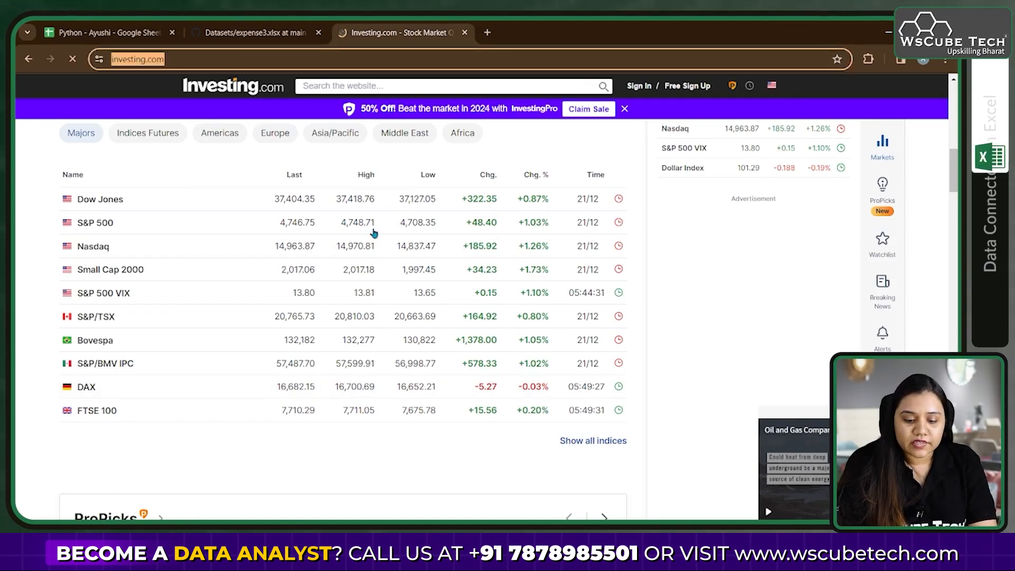
{"action": "left_click", "coordinate": [648, 530]}
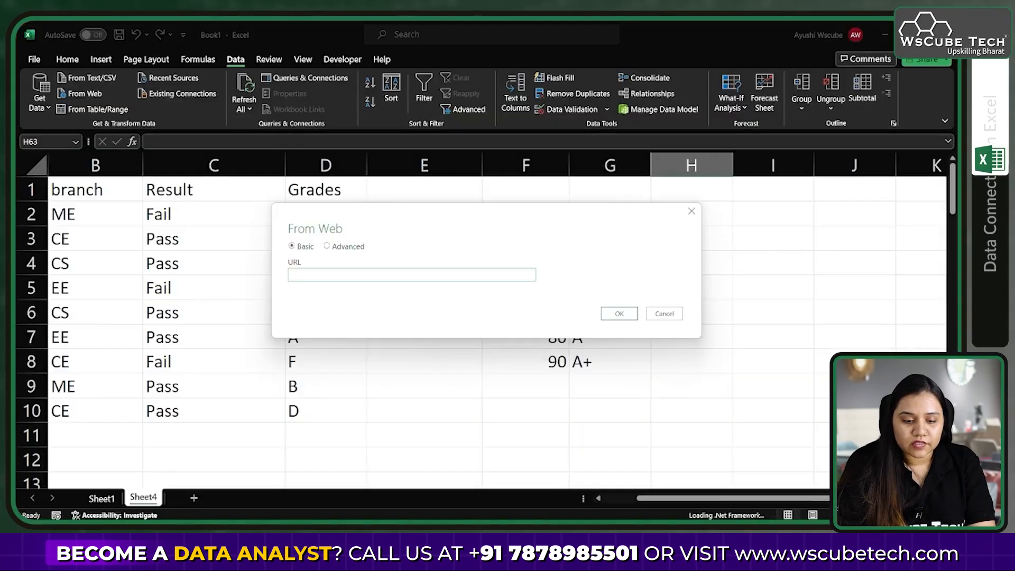
{"action": "left_click", "coordinate": [453, 278]}
{"action": "key", "text": "ctrl+v"}
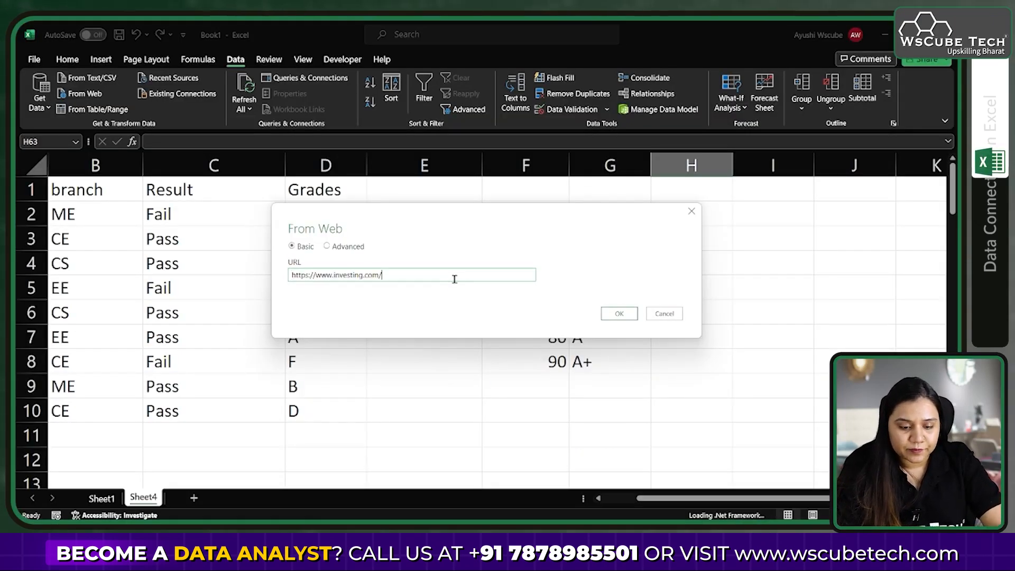
{"action": "left_click", "coordinate": [618, 313]}
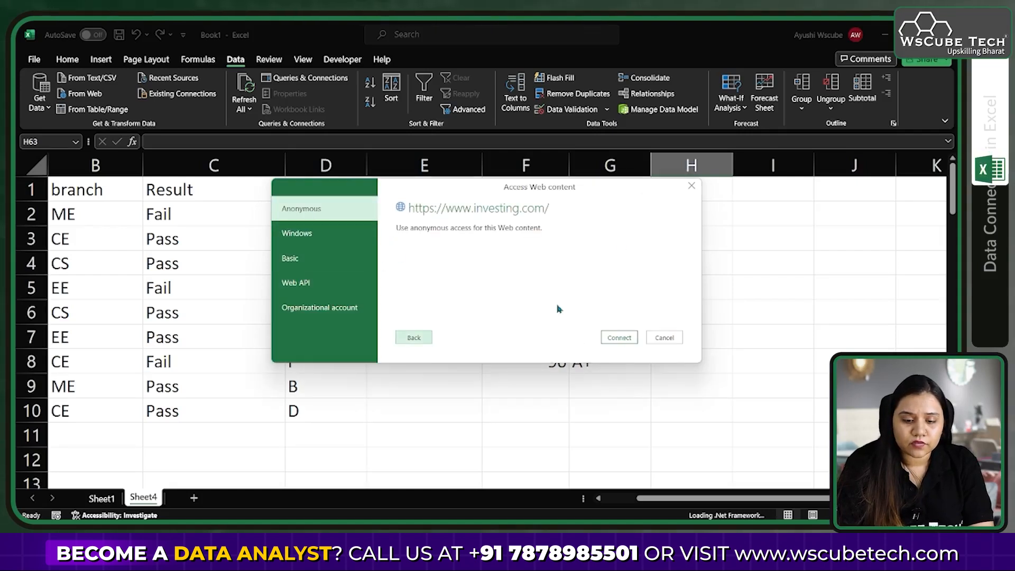
{"action": "left_click", "coordinate": [628, 338]}
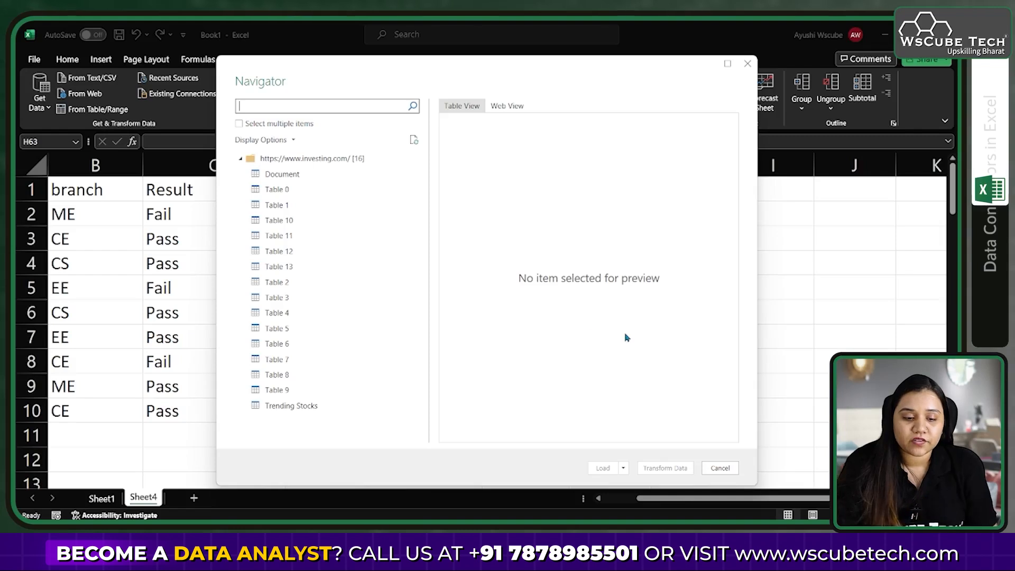
- Preview the tables found on the website, including Tables 0, 1, 10, 12 and 3, to examine their contents
{"action": "left_click", "coordinate": [283, 194]}
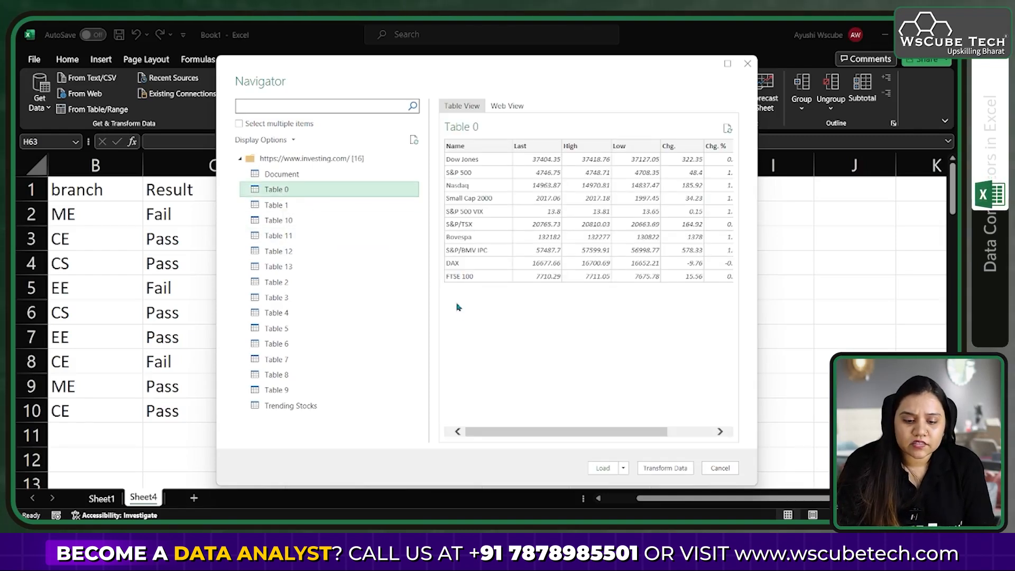
{"action": "left_click", "coordinate": [301, 208]}
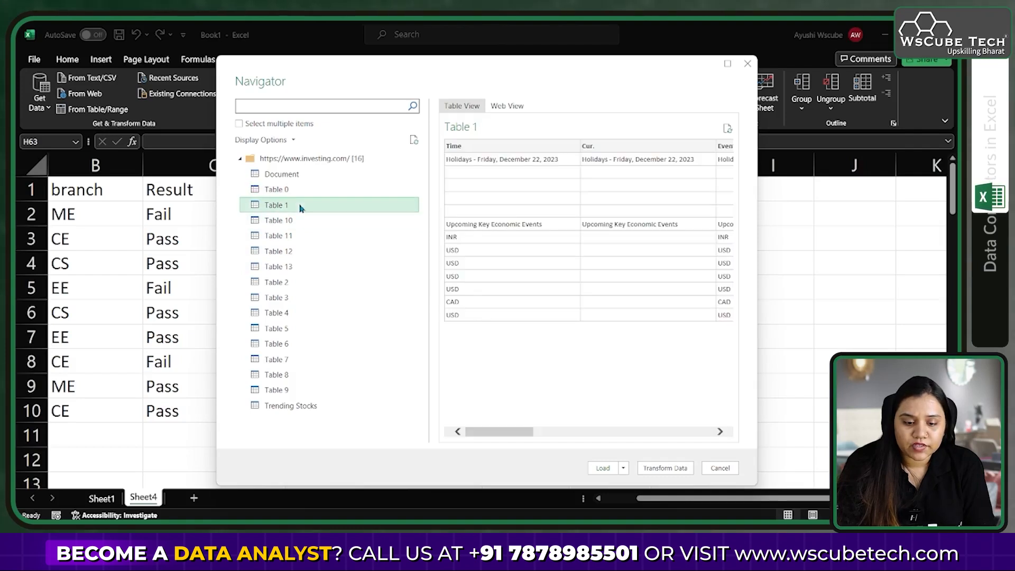
{"action": "left_click", "coordinate": [300, 220]}
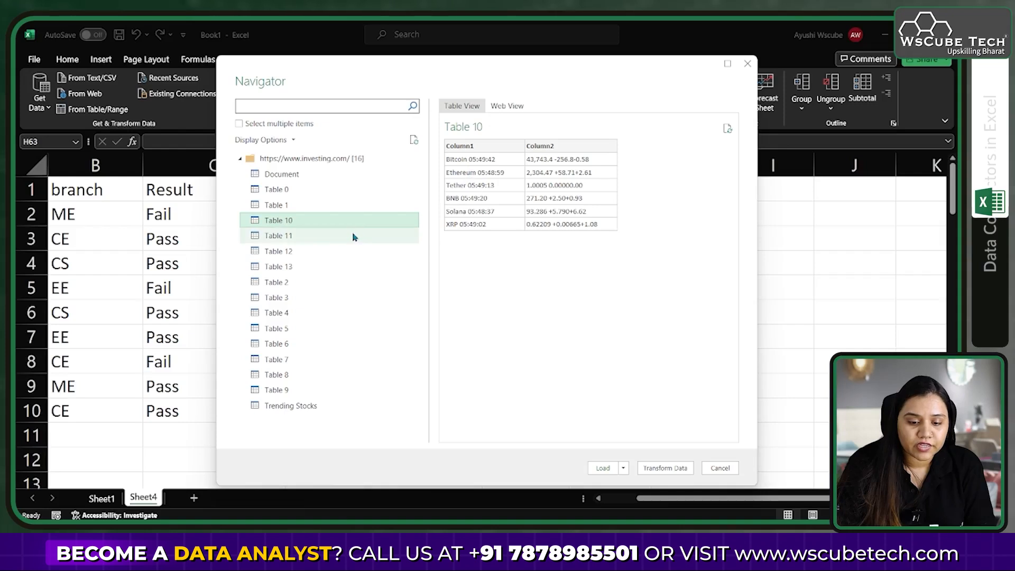
{"action": "left_click", "coordinate": [305, 249]}
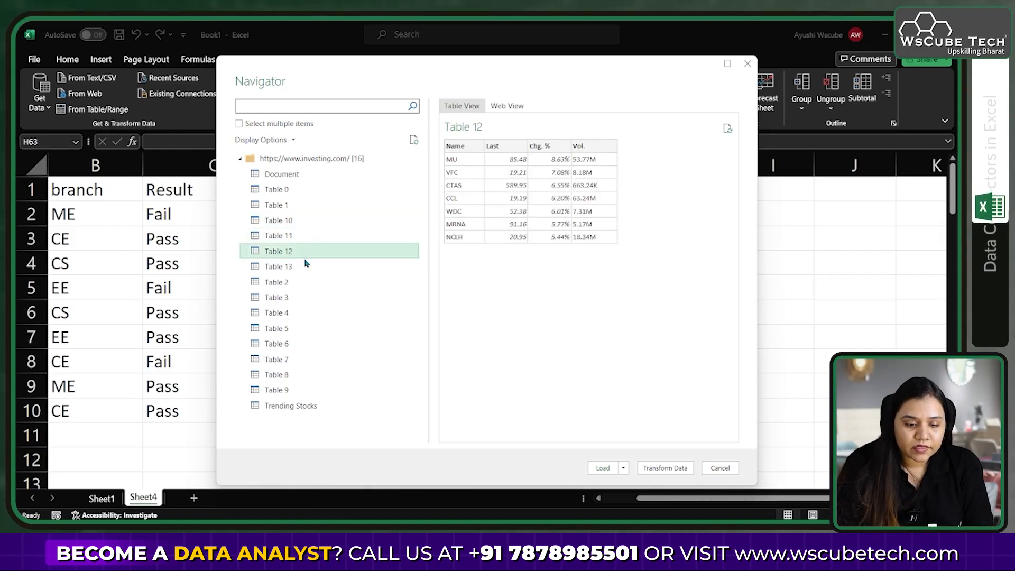
{"action": "left_click", "coordinate": [305, 265]}
{"action": "left_click", "coordinate": [307, 283]}
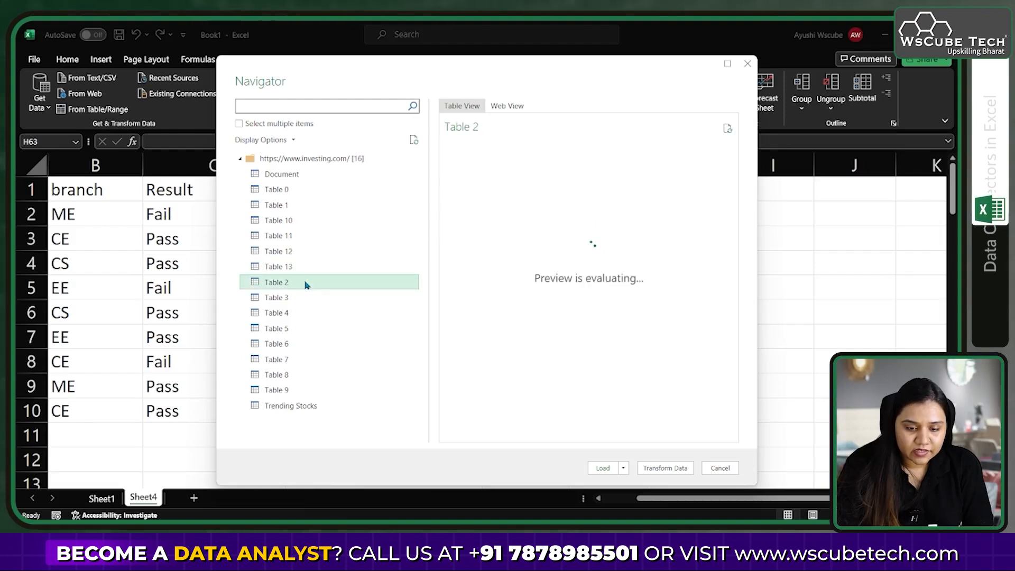
{"action": "left_click", "coordinate": [304, 298]}
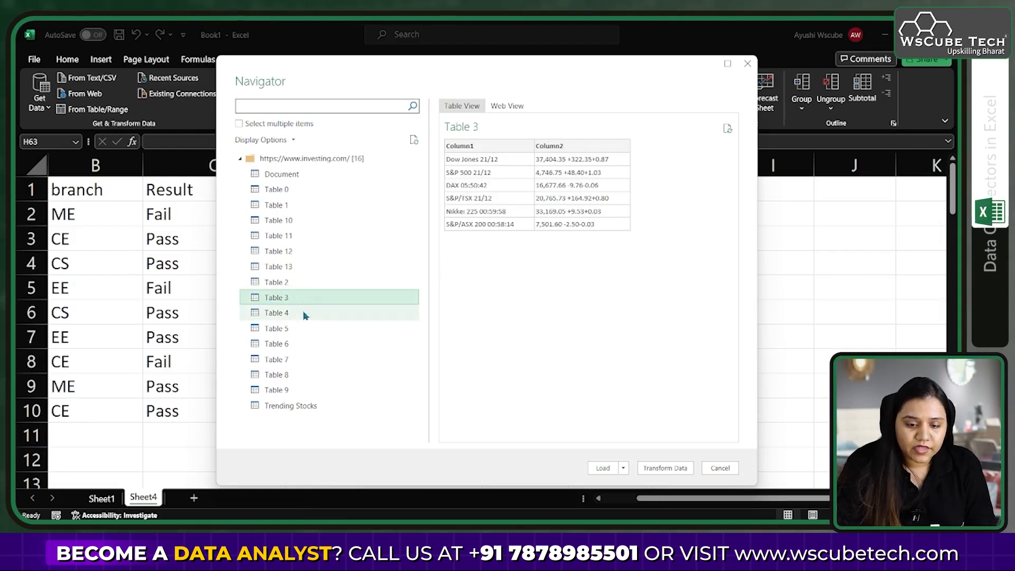
{"action": "left_click", "coordinate": [304, 313]}
{"action": "left_click", "coordinate": [309, 344]}
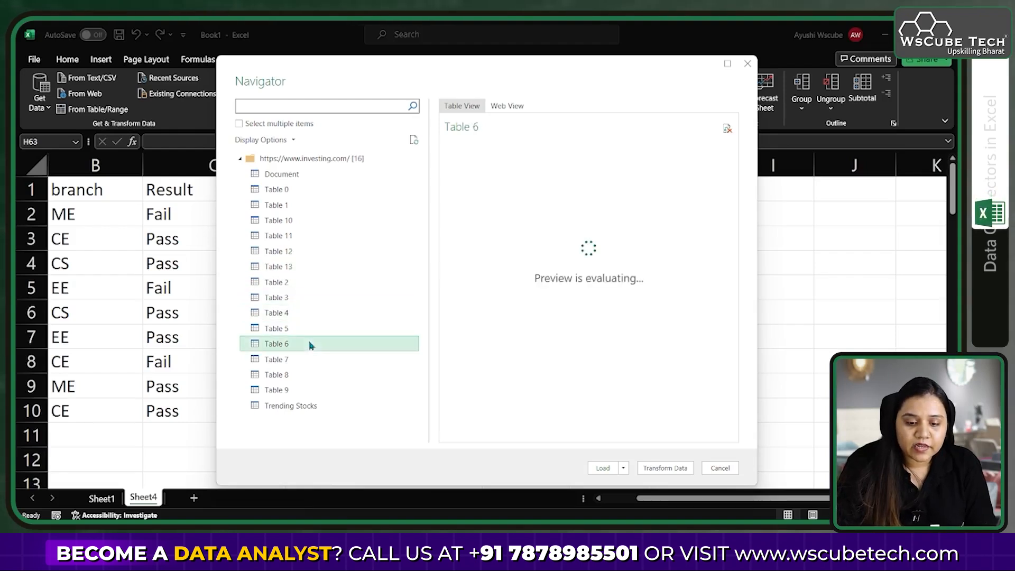
{"action": "left_click", "coordinate": [304, 191]}
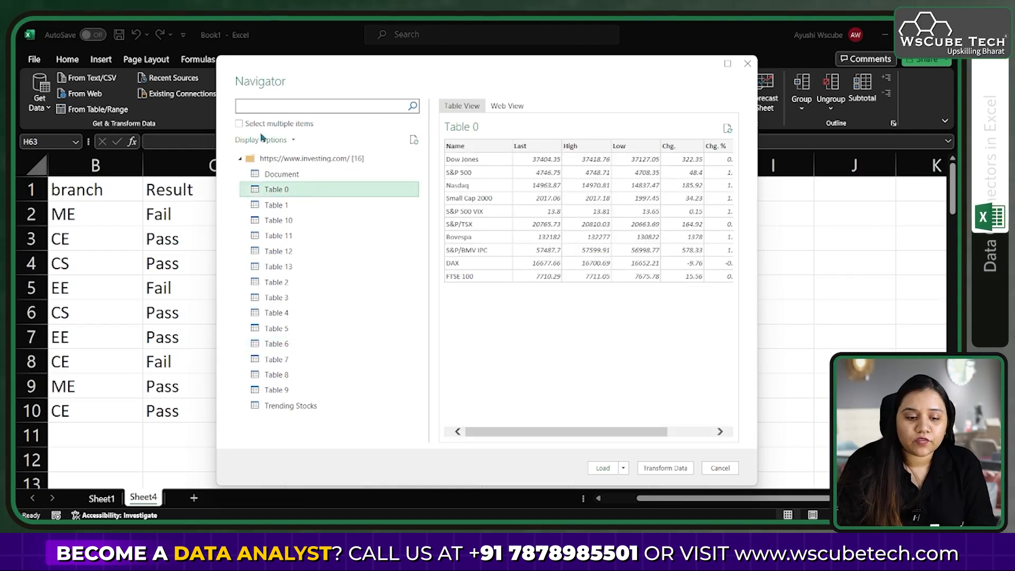
- Enable selecting multiple items, choose Table 0, Table 1 and Table 10, and load them
{"action": "left_click", "coordinate": [239, 124]}
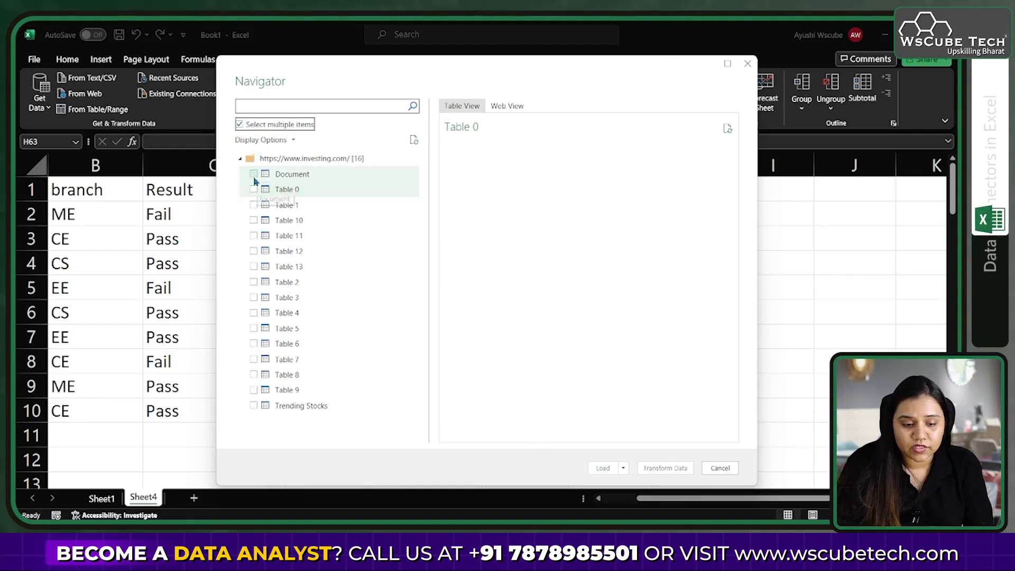
{"action": "left_click", "coordinate": [253, 204]}
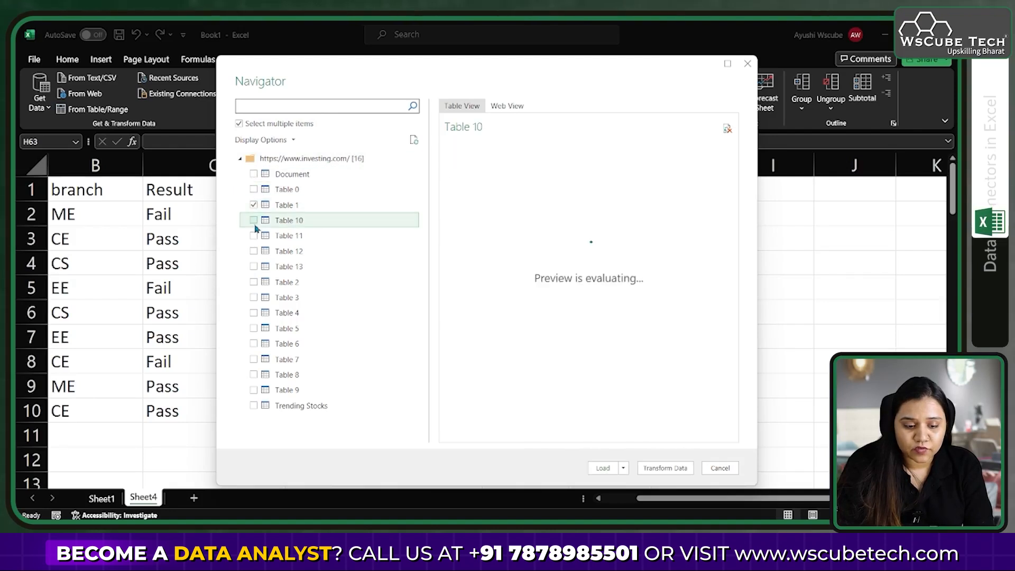
{"action": "left_click", "coordinate": [253, 190]}
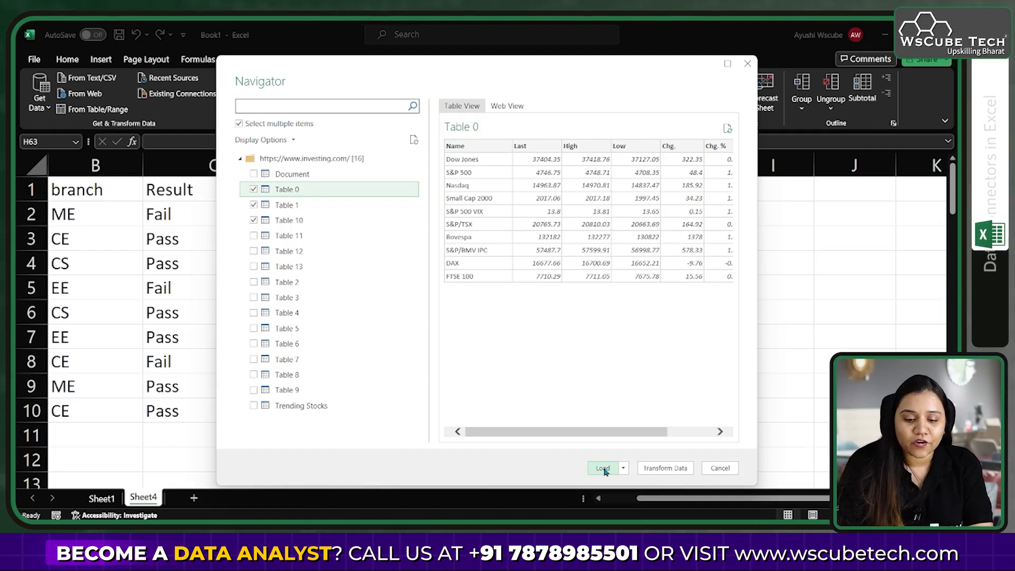
{"action": "left_click", "coordinate": [603, 469]}
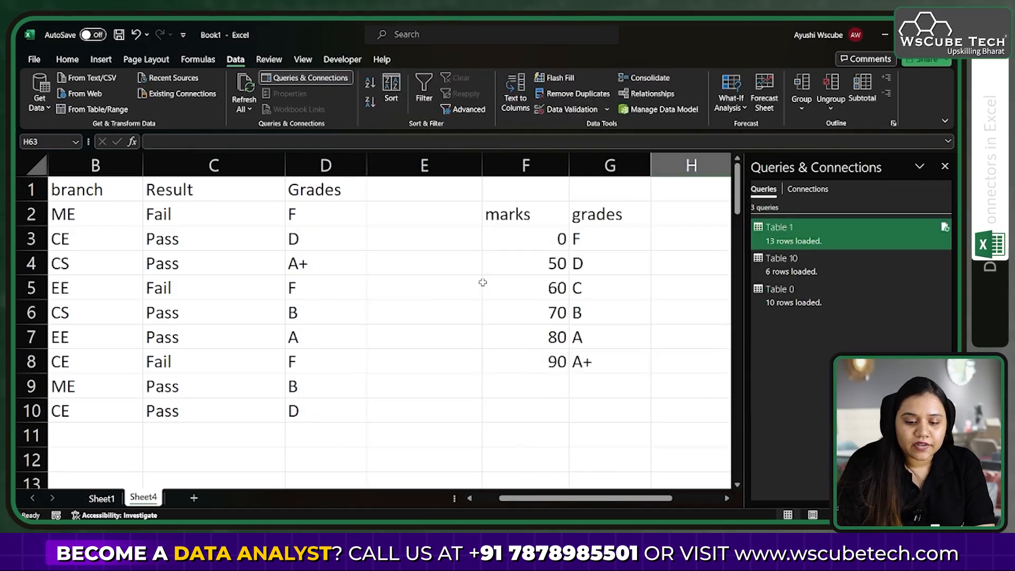
- Load the Table 1 query as a table on a new worksheet without adding it to the Data Model
{"action": "mouse_move", "coordinate": [833, 231]}
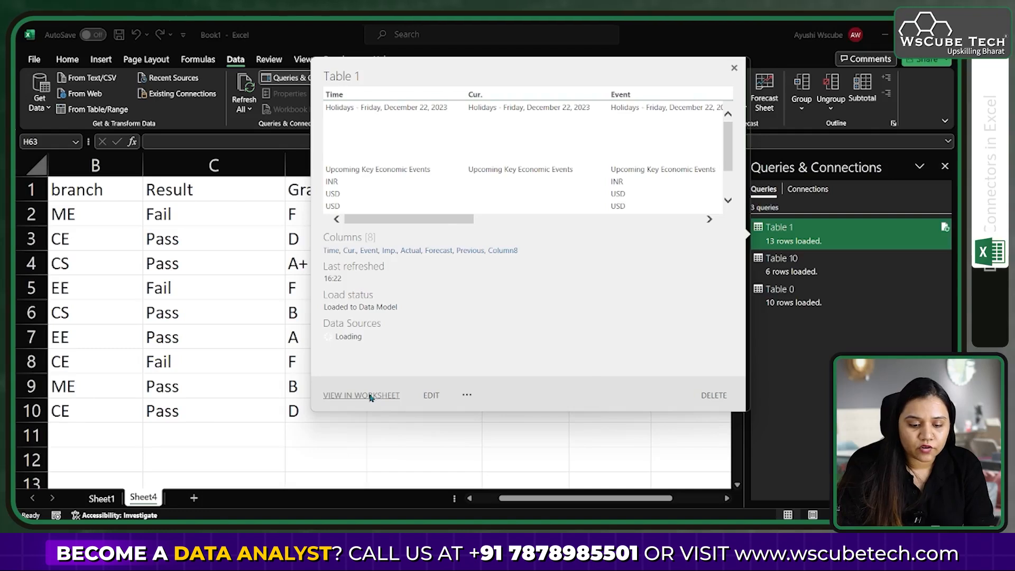
{"action": "left_click", "coordinate": [466, 395]}
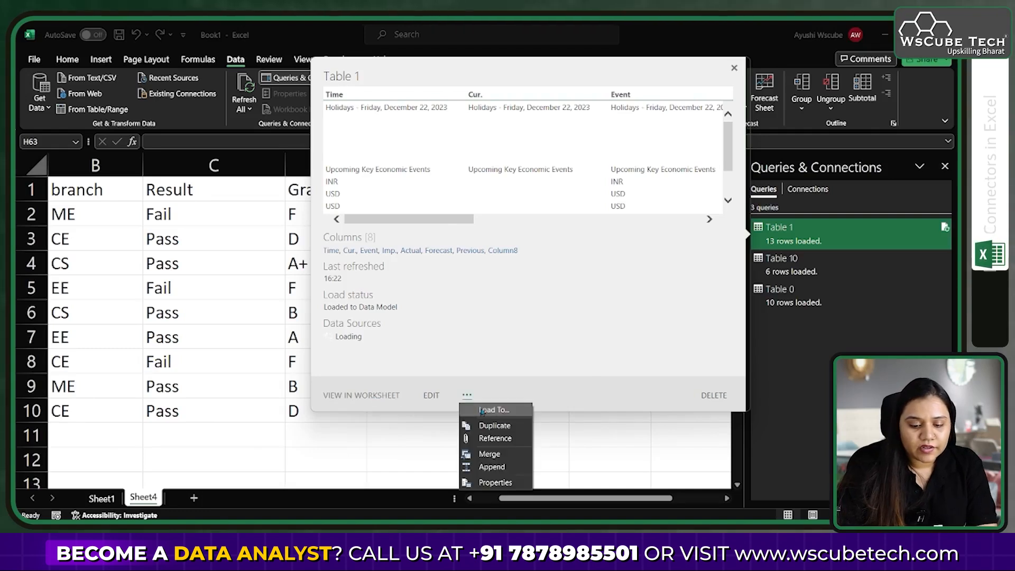
{"action": "left_click", "coordinate": [481, 407]}
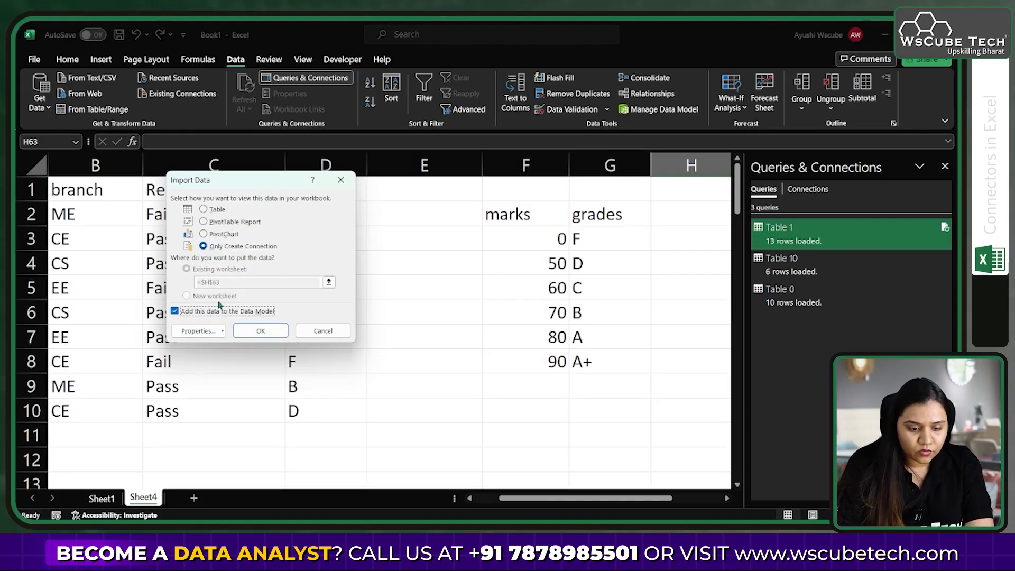
{"action": "left_click", "coordinate": [203, 210]}
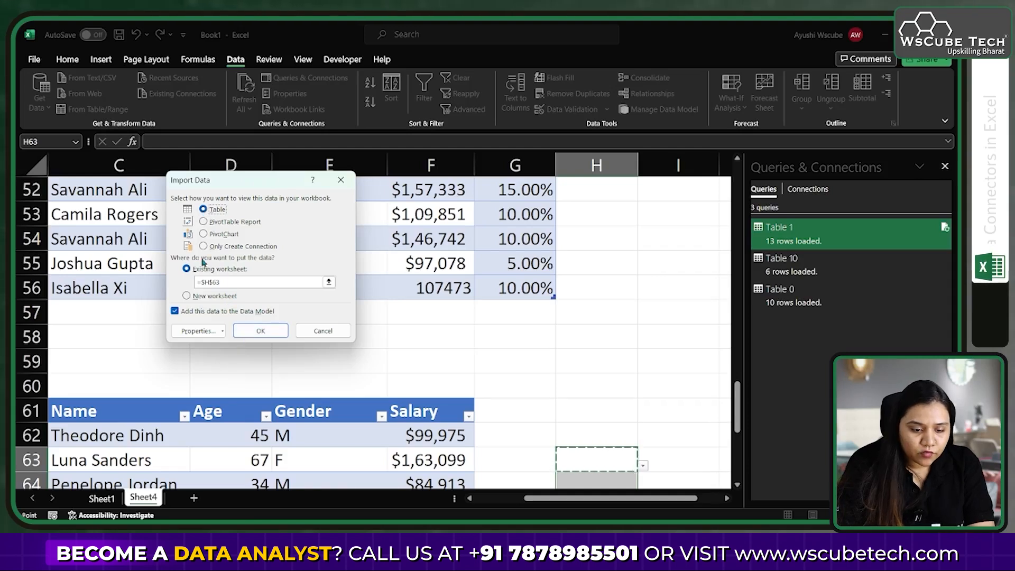
{"action": "left_click", "coordinate": [186, 296]}
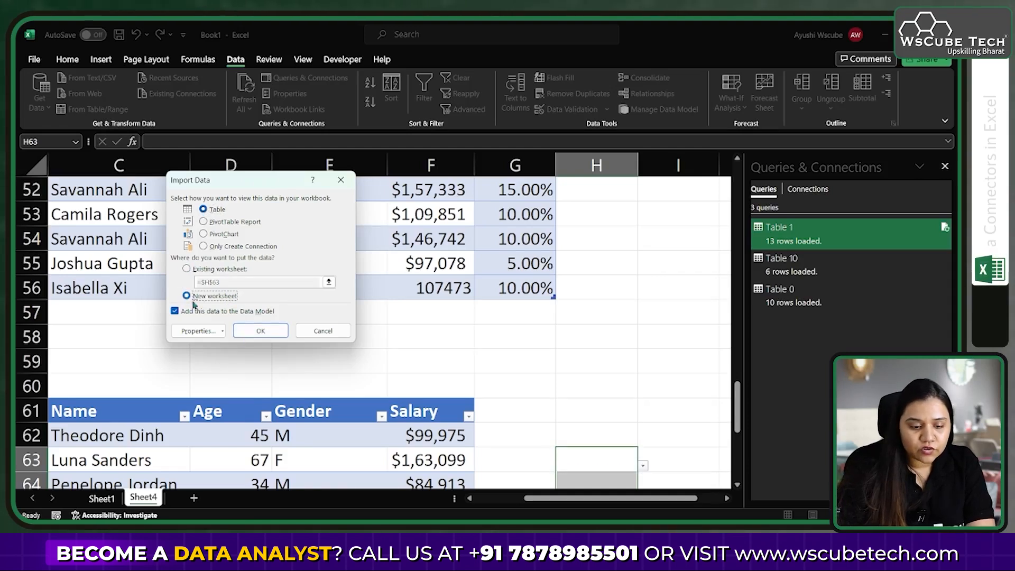
{"action": "left_click", "coordinate": [175, 311]}
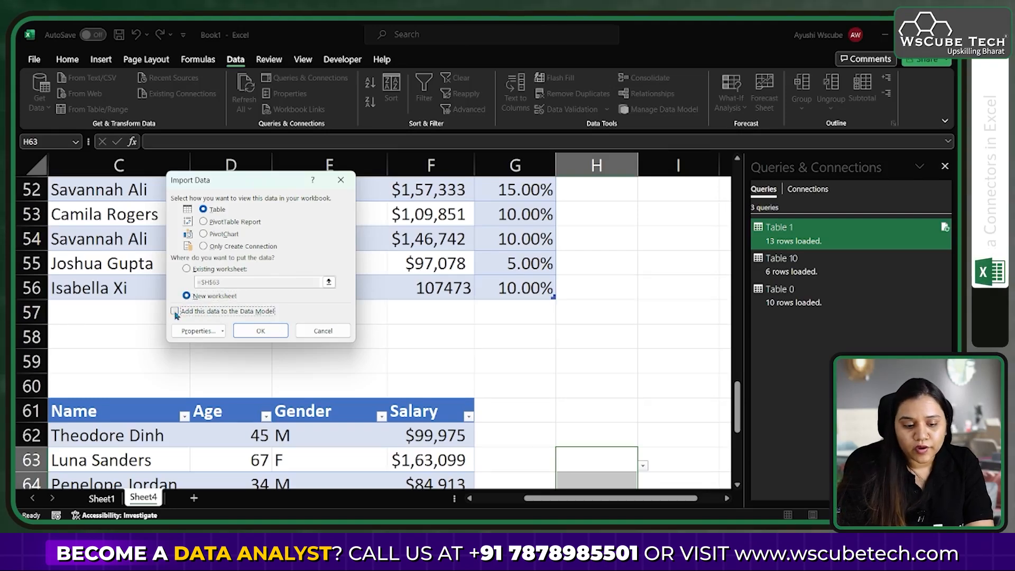
{"action": "left_click", "coordinate": [248, 331]}
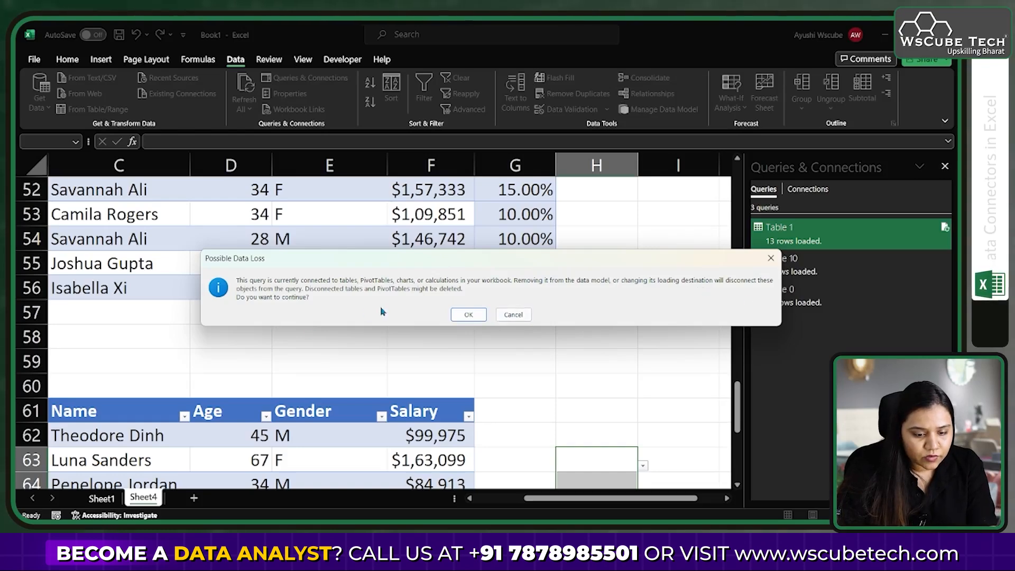
{"action": "left_click", "coordinate": [456, 320]}
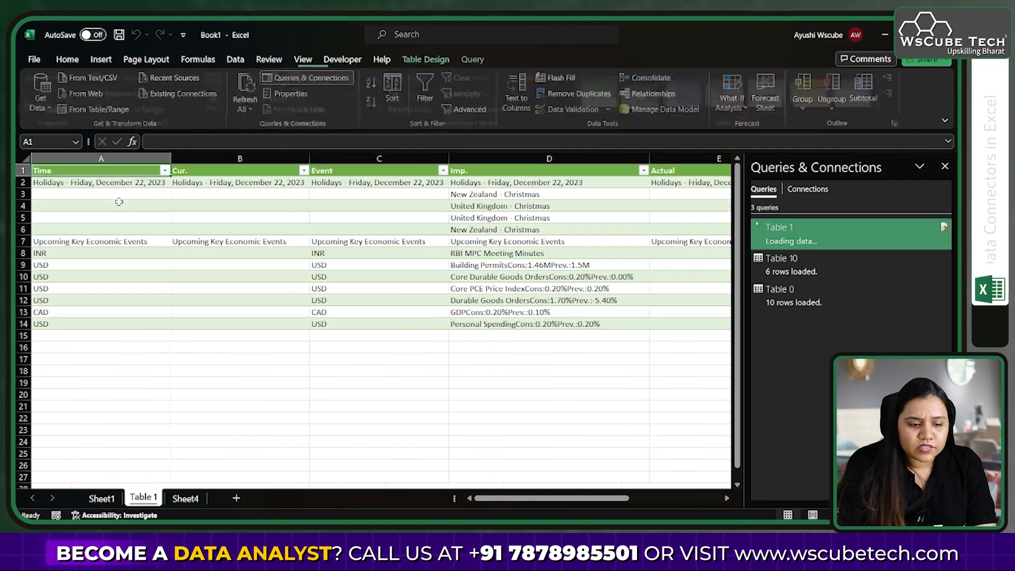
{"action": "scroll", "coordinate": [332, 318], "scroll_direction": "right", "scroll_amount": 5}
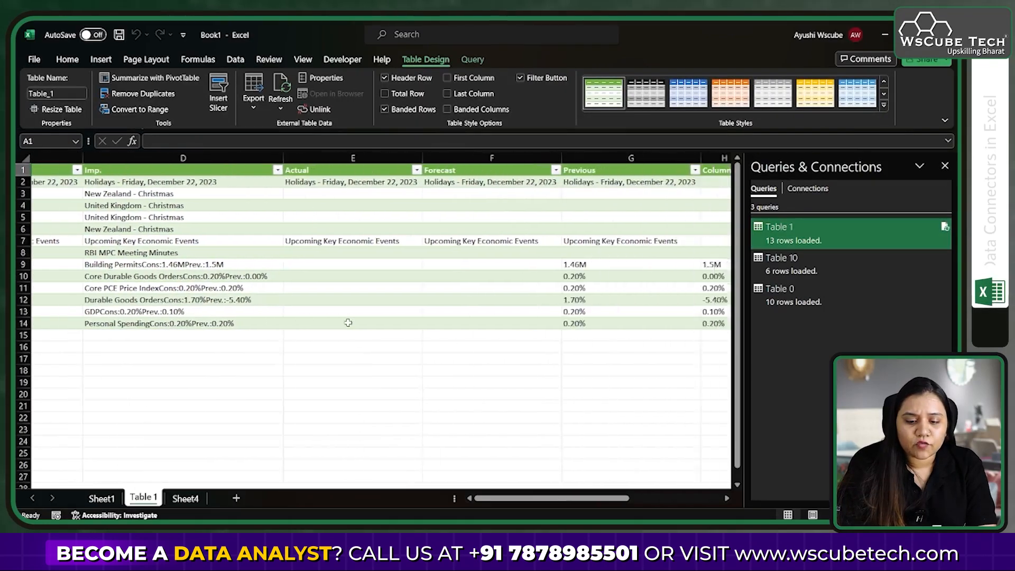
- Load the Table 10 query as a table on a new worksheet without adding it to the Data Model, accepting the possible data loss
{"action": "scroll", "coordinate": [346, 323], "scroll_direction": "left", "scroll_amount": 10}
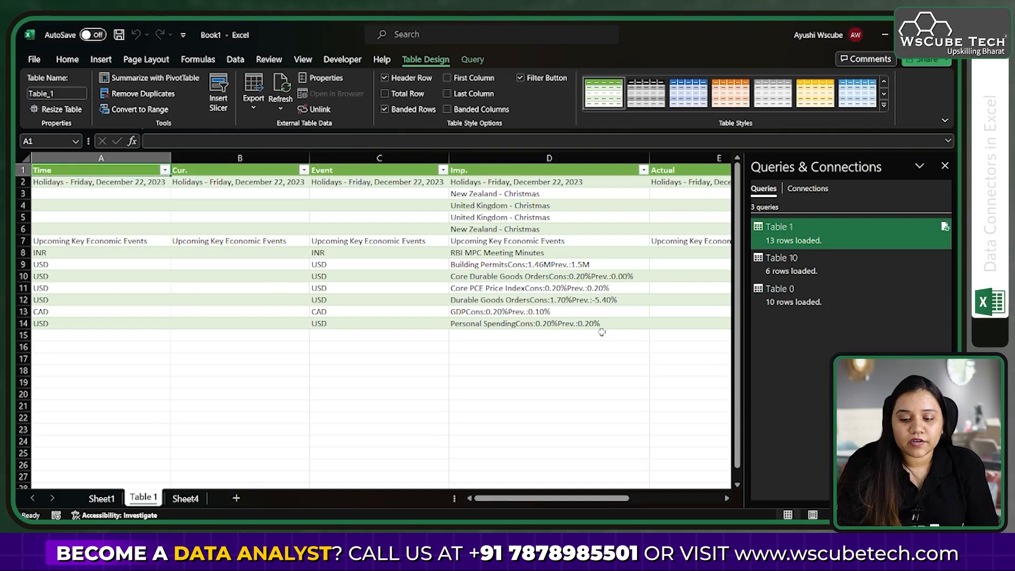
{"action": "left_click", "coordinate": [776, 272]}
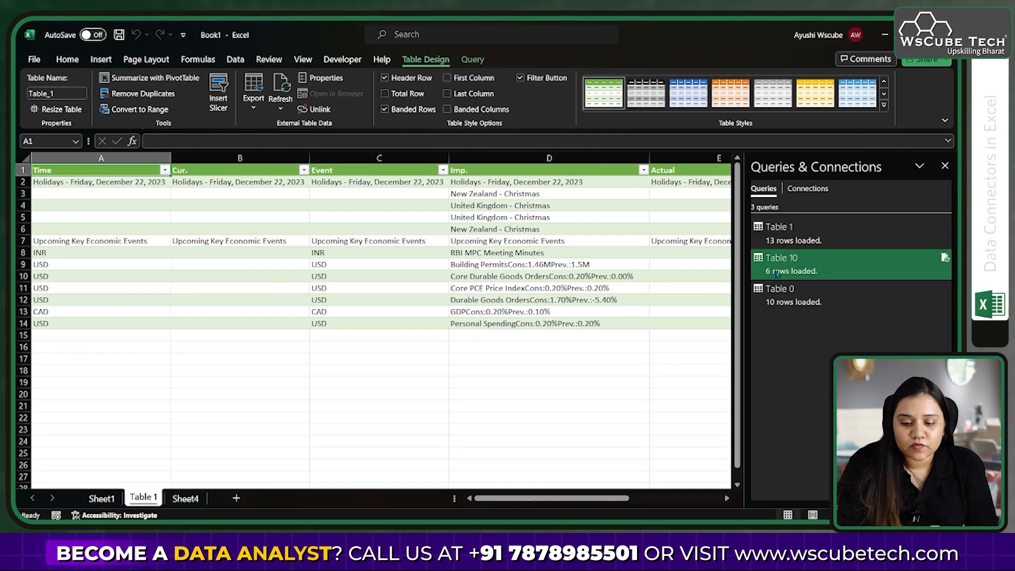
{"action": "mouse_move", "coordinate": [819, 273]}
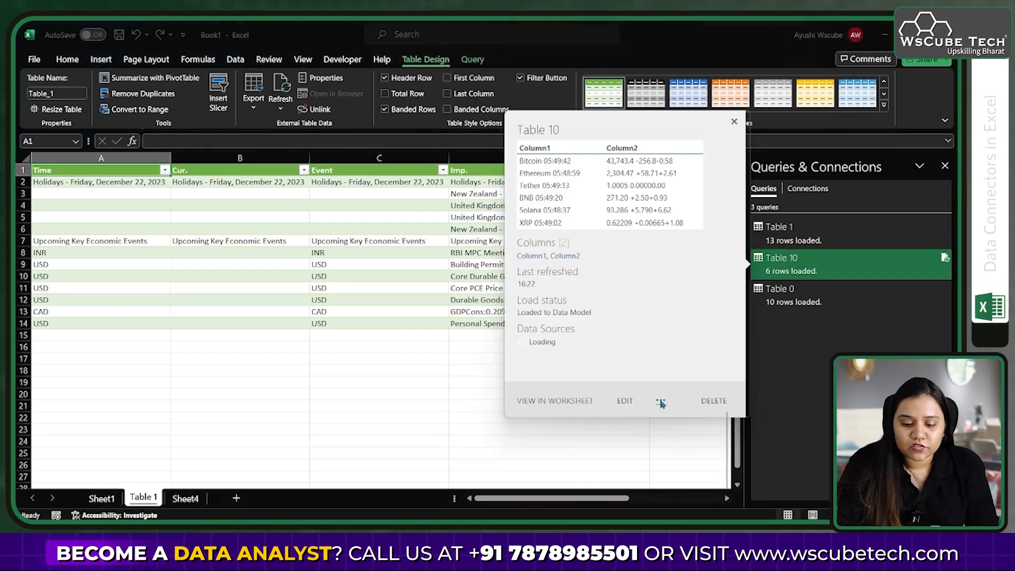
{"action": "left_click", "coordinate": [660, 401]}
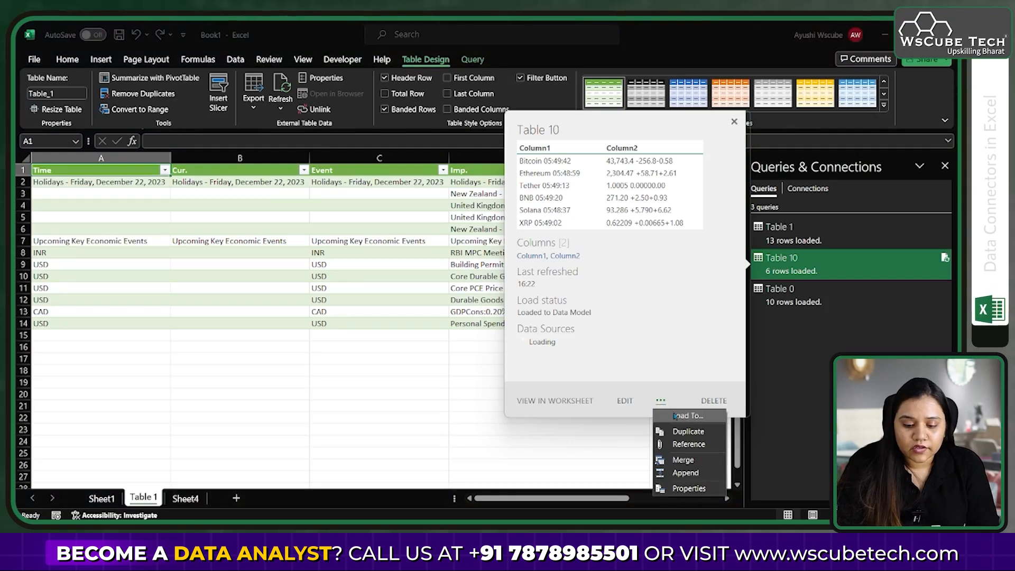
{"action": "left_click", "coordinate": [675, 417]}
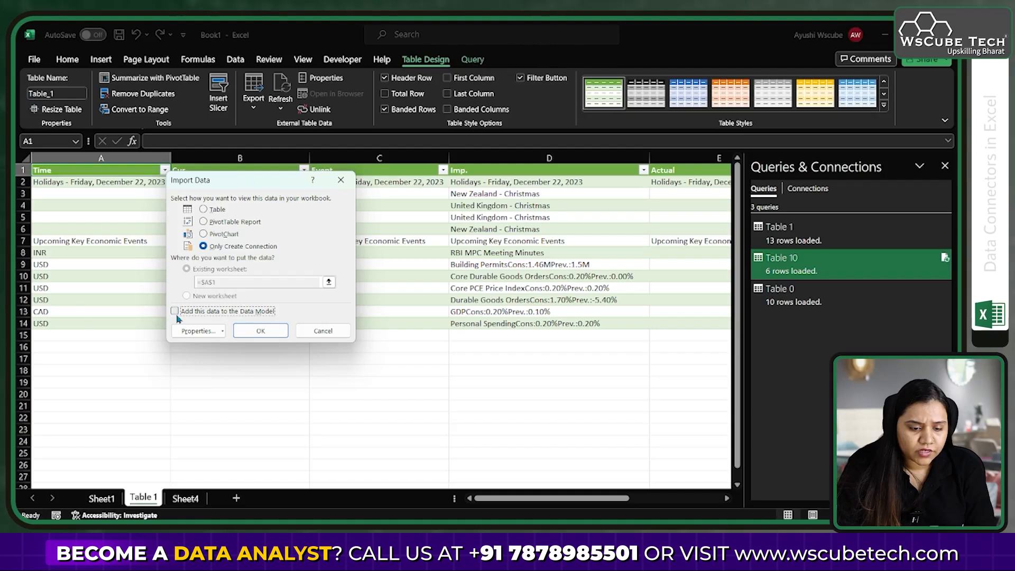
{"action": "left_click", "coordinate": [203, 209]}
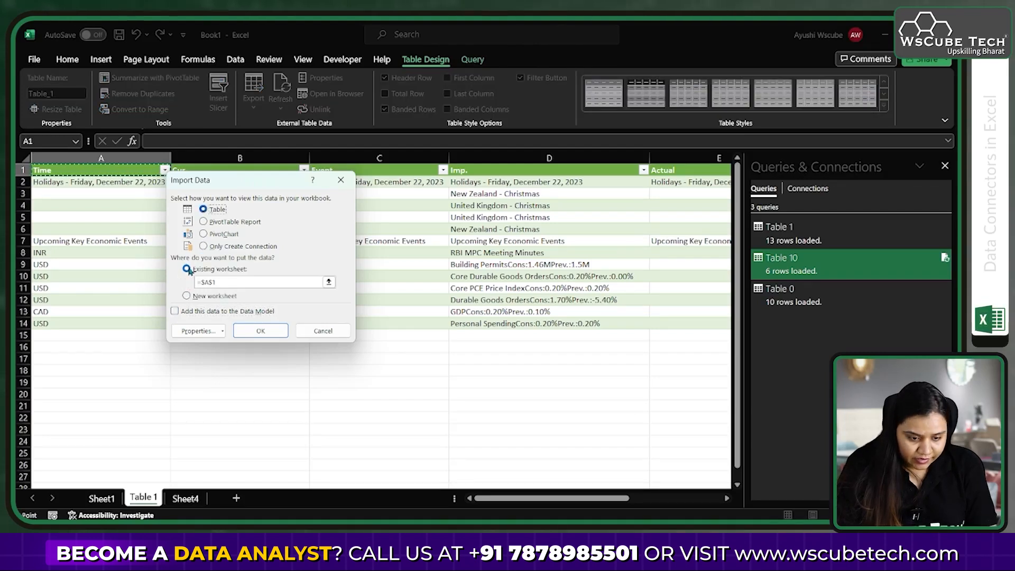
{"action": "left_click", "coordinate": [186, 295]}
{"action": "left_click", "coordinate": [254, 335]}
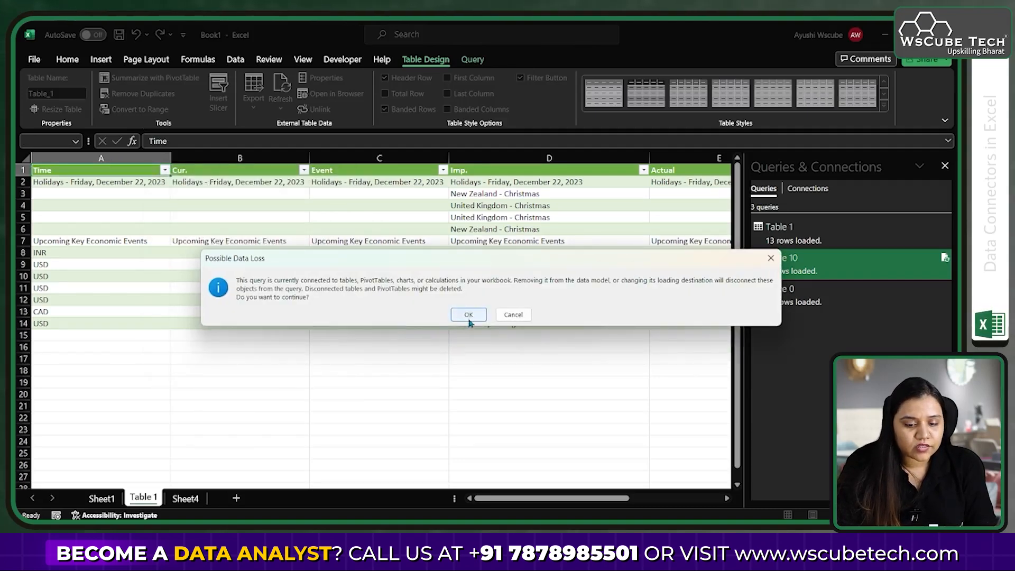
{"action": "left_click", "coordinate": [468, 316]}
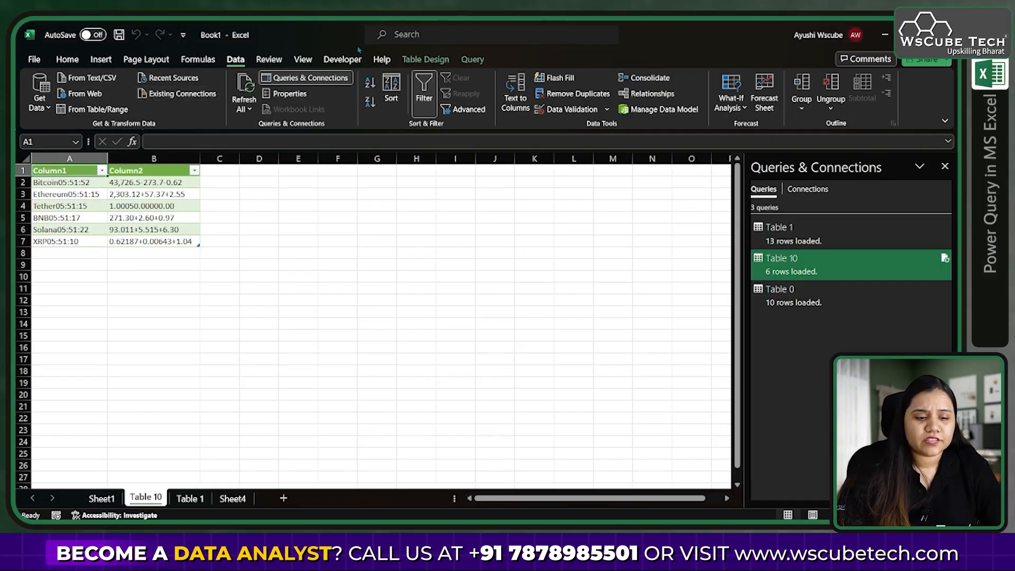
- Create a new blank workbook
{"action": "left_click", "coordinate": [34, 61]}
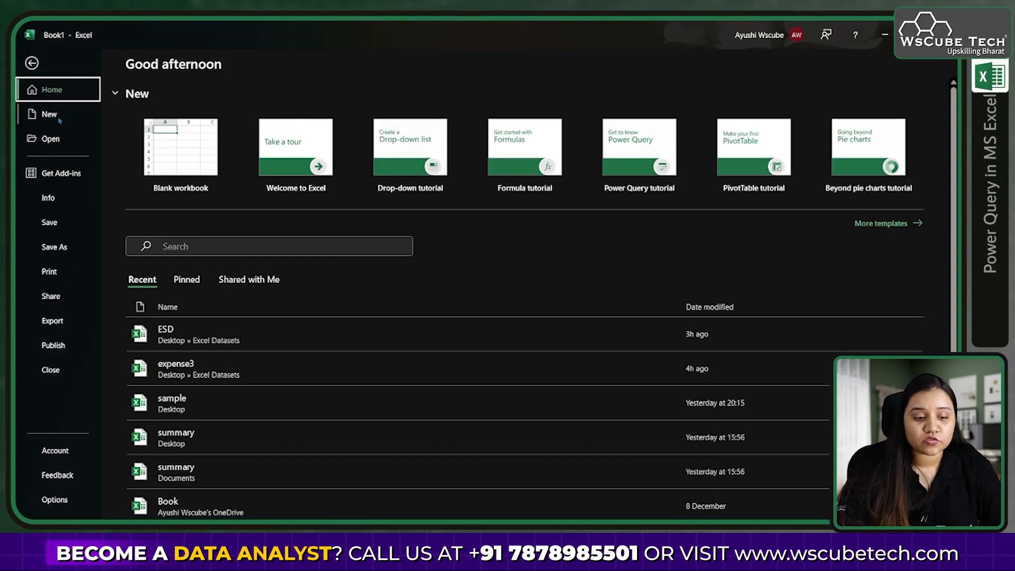
{"action": "left_click", "coordinate": [203, 146]}
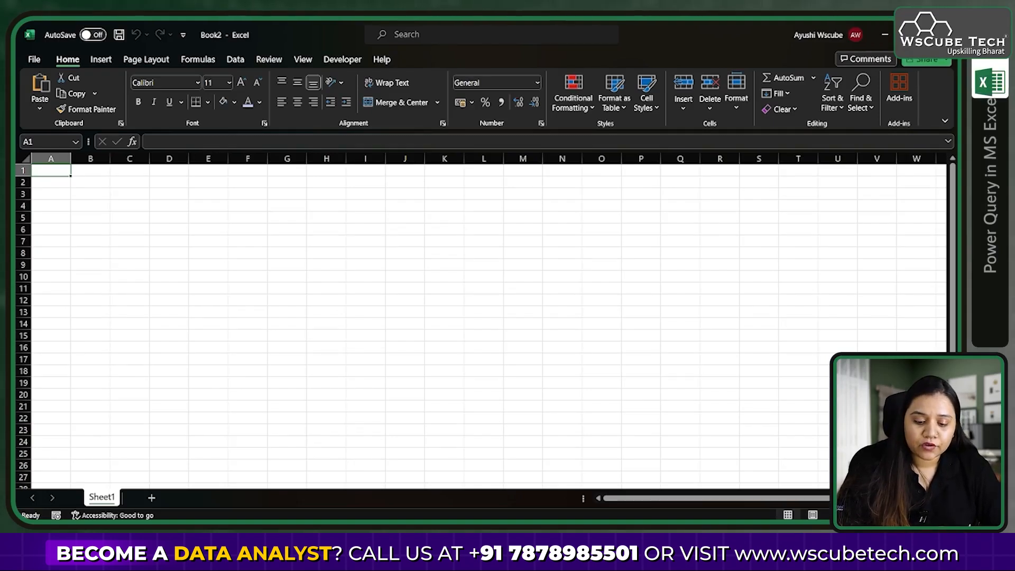
- Switch to the browser and open the pizza_sales folder in the GitHub Datasets repository
{"action": "mouse_move", "coordinate": [529, 533]}
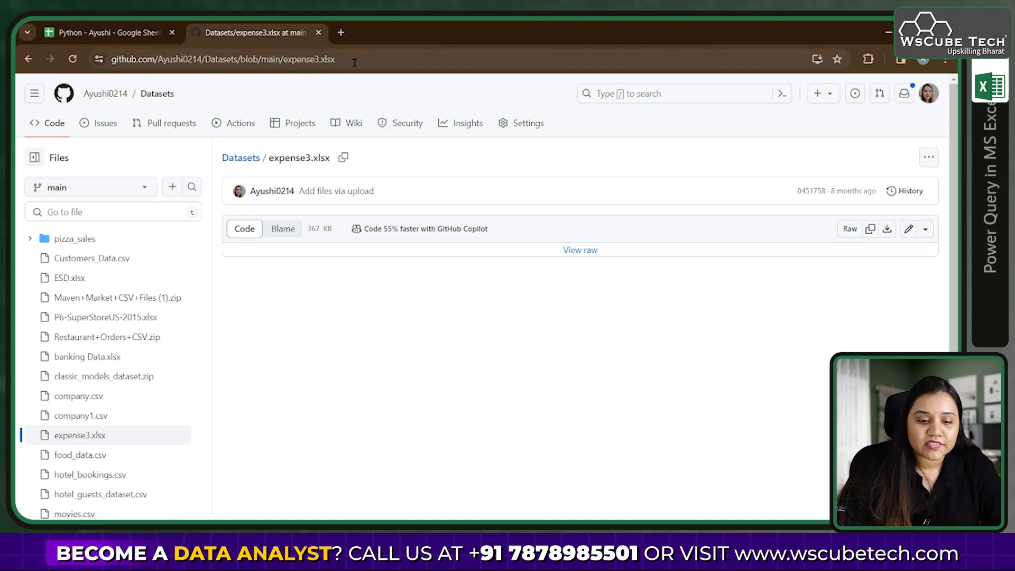
{"action": "left_click_drag", "start_coordinate": [334, 59], "coordinate": [139, 64]}
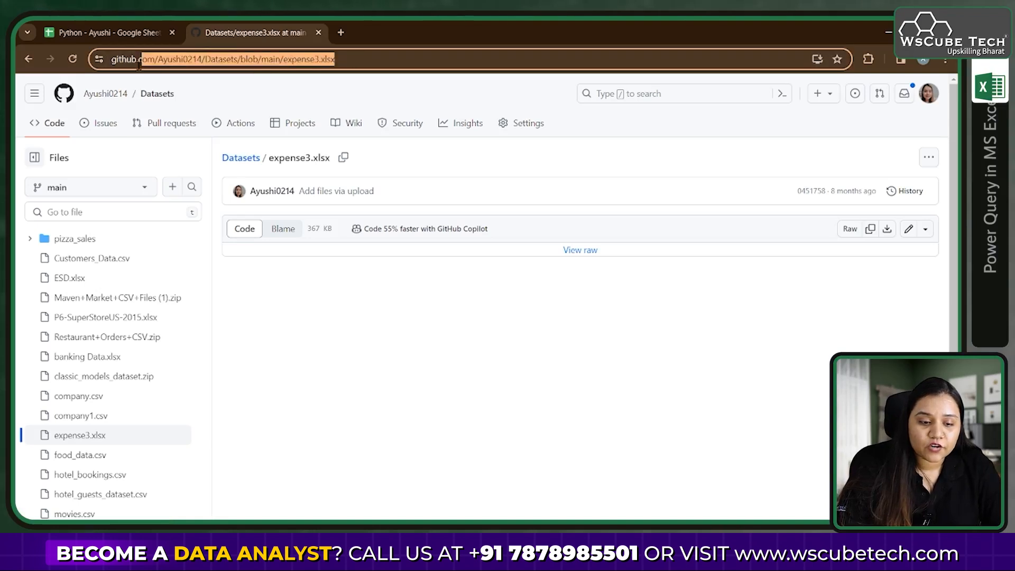
{"action": "left_click", "coordinate": [121, 241]}
{"action": "left_click", "coordinate": [121, 241]}
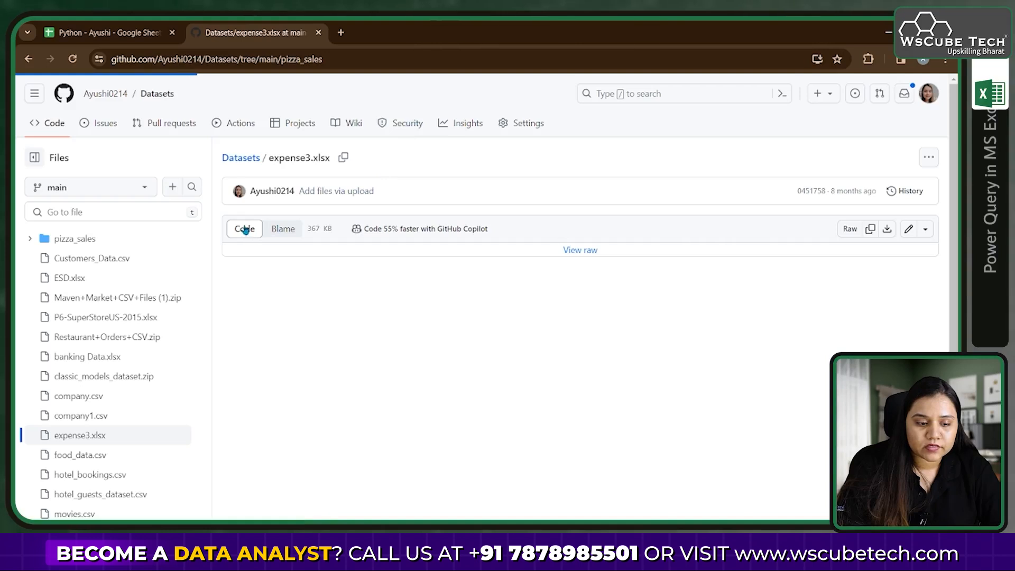
- In File Explorer, create a folder named pizza sales on the Desktop and return to the browser
{"action": "mouse_move", "coordinate": [556, 533]}
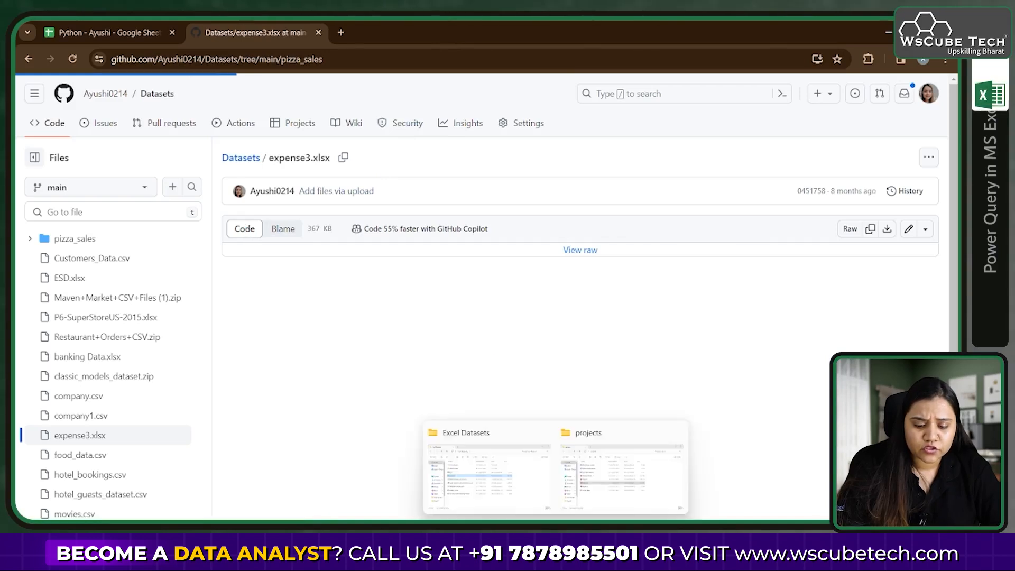
{"action": "key", "text": "super+e"}
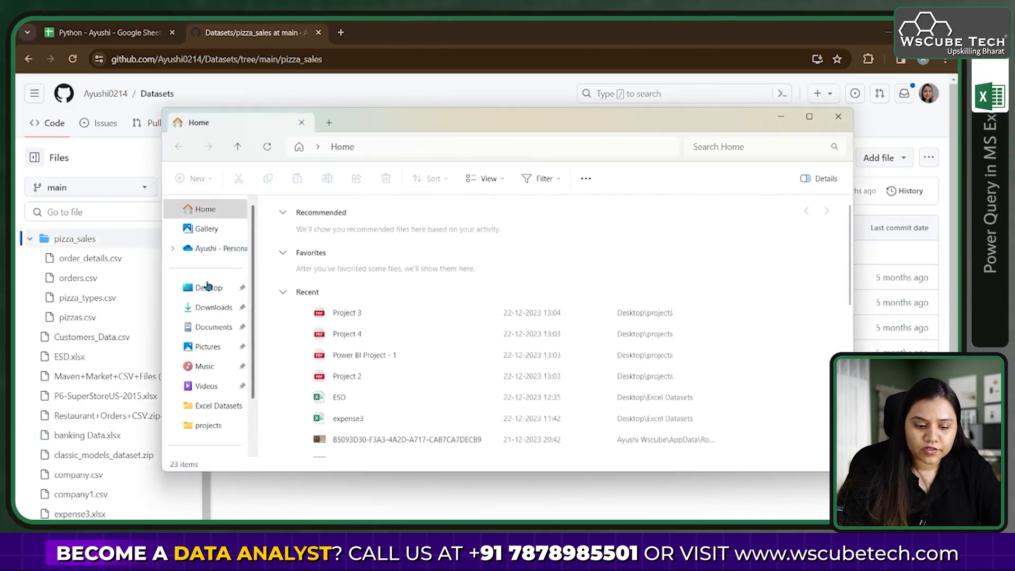
{"action": "left_click", "coordinate": [207, 288]}
{"action": "right_click", "coordinate": [430, 335]}
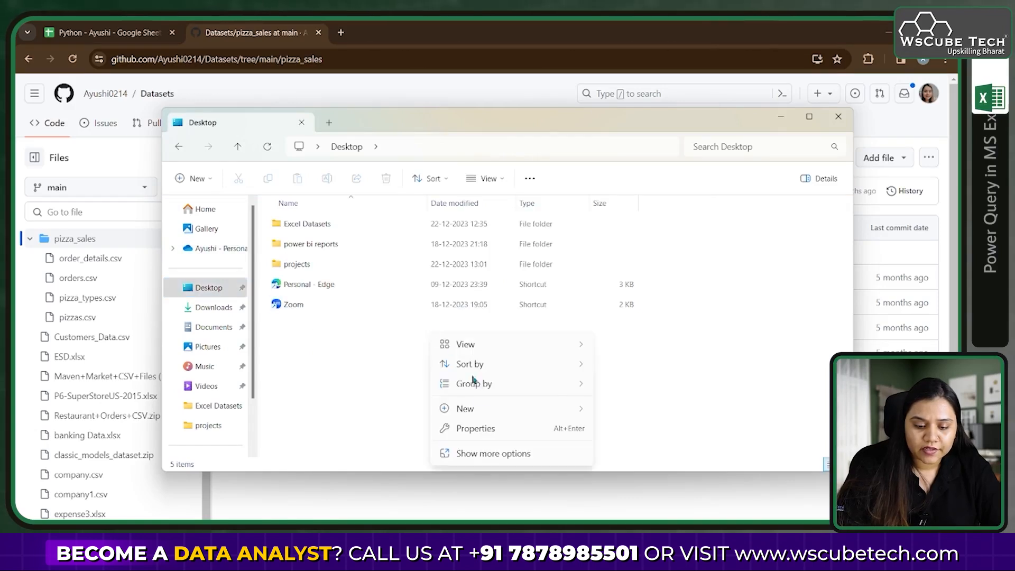
{"action": "mouse_move", "coordinate": [486, 406]}
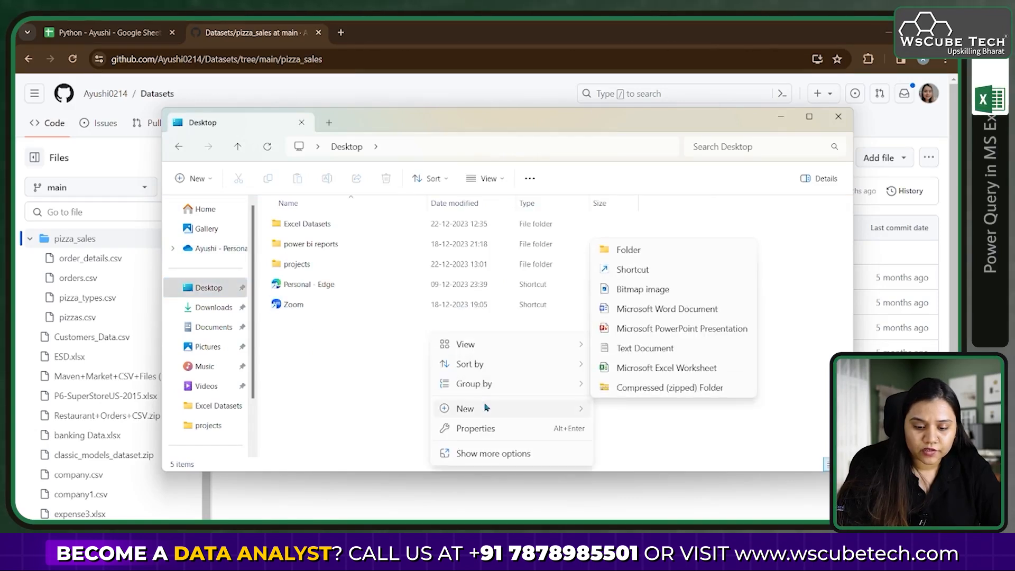
{"action": "left_click", "coordinate": [656, 251]}
{"action": "type", "text": "pizzza sales"}
{"action": "key", "text": "Return"}
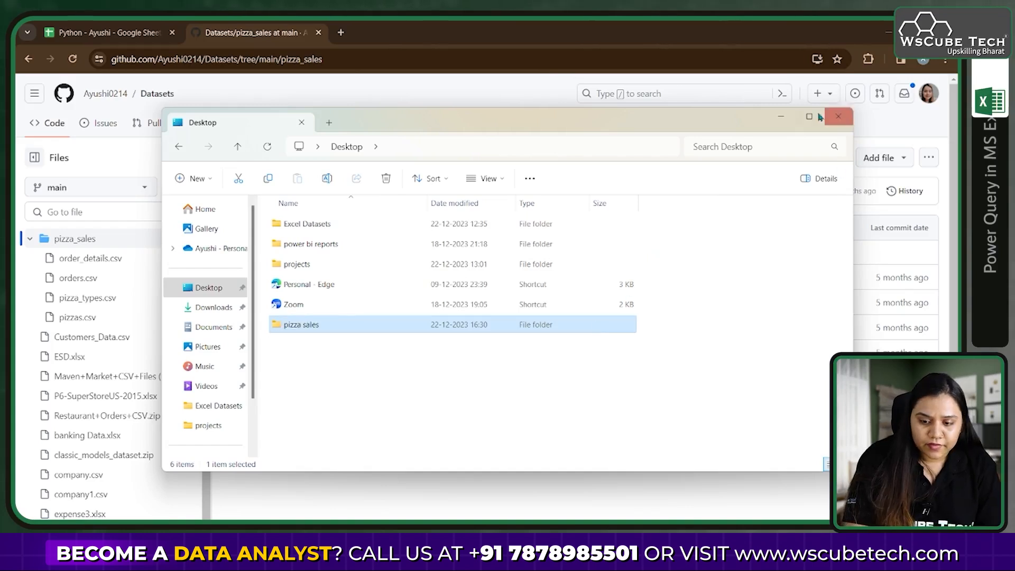
{"action": "left_click", "coordinate": [782, 119]}
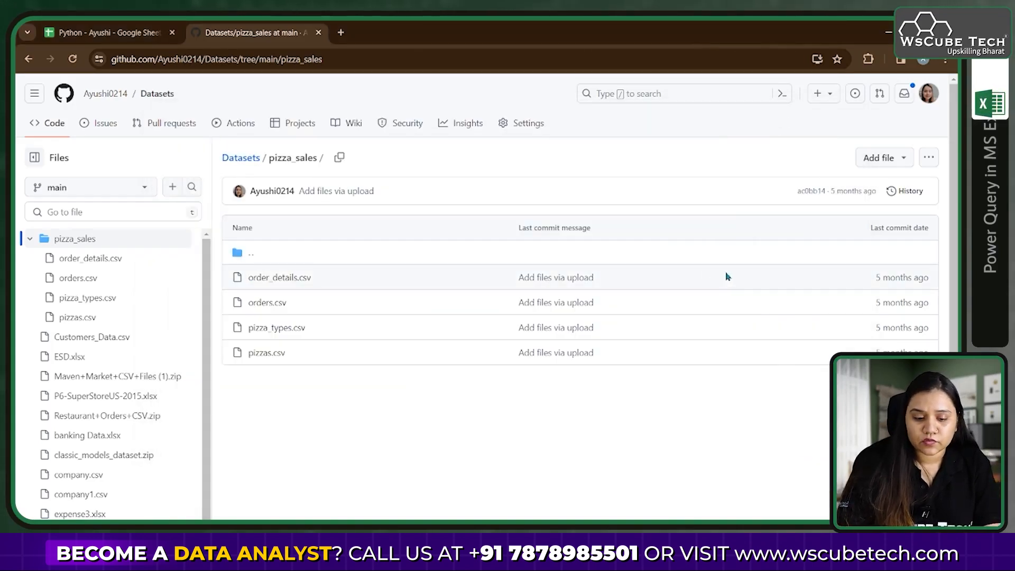
- Download the raw order_details.csv file from the pizza_sales folder into the Desktop's pizza sales folder, cancelling the duplicate save
{"action": "left_click", "coordinate": [725, 273]}
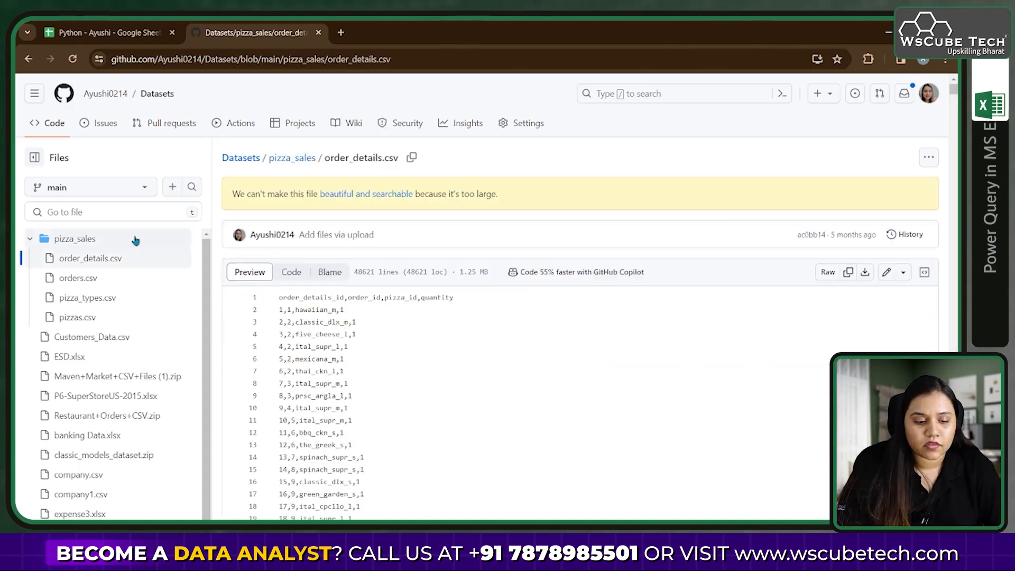
{"action": "right_click", "coordinate": [868, 275]}
{"action": "left_click", "coordinate": [868, 276]}
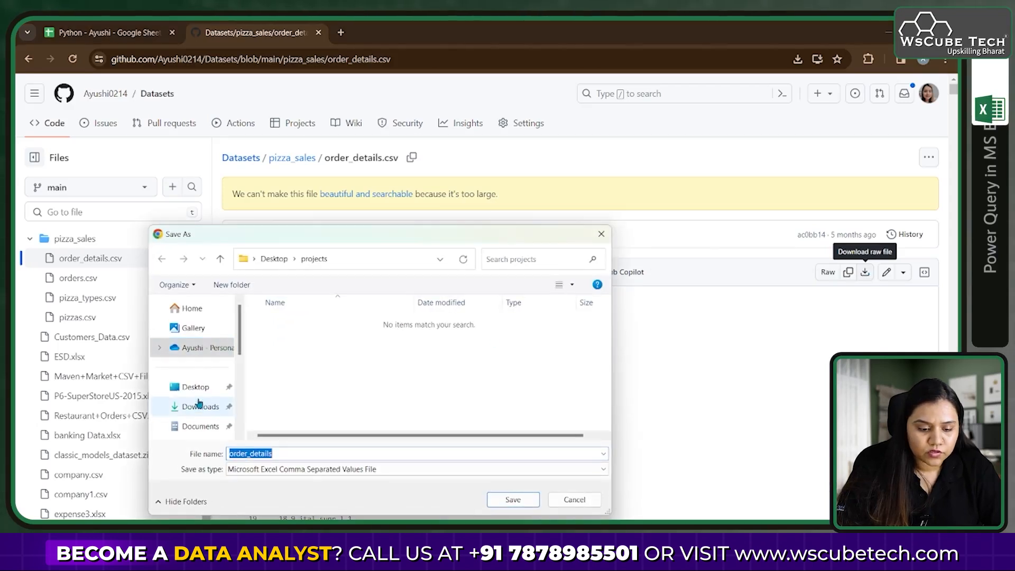
{"action": "left_click", "coordinate": [193, 389]}
{"action": "left_click", "coordinate": [302, 344]}
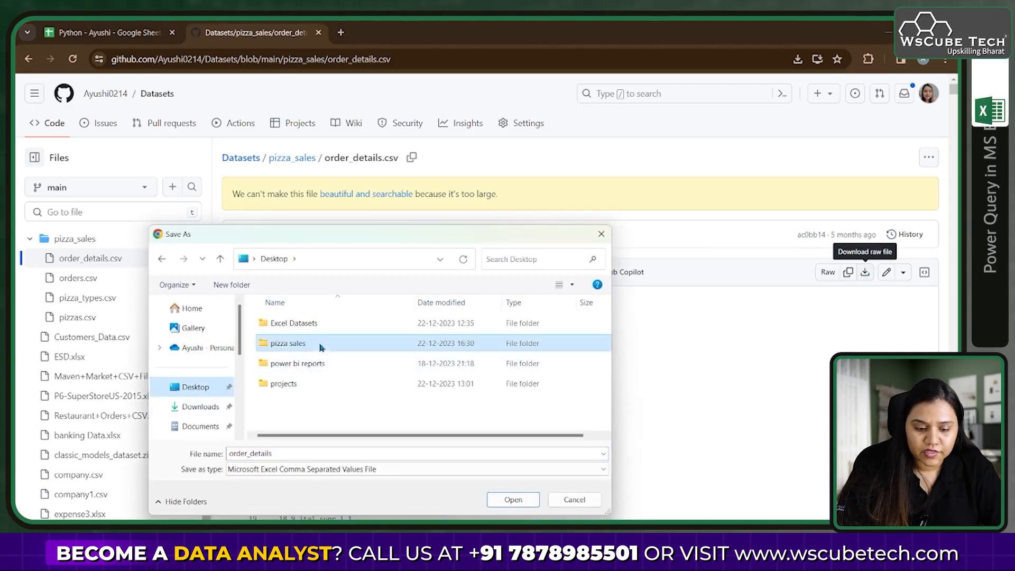
{"action": "left_click", "coordinate": [499, 498]}
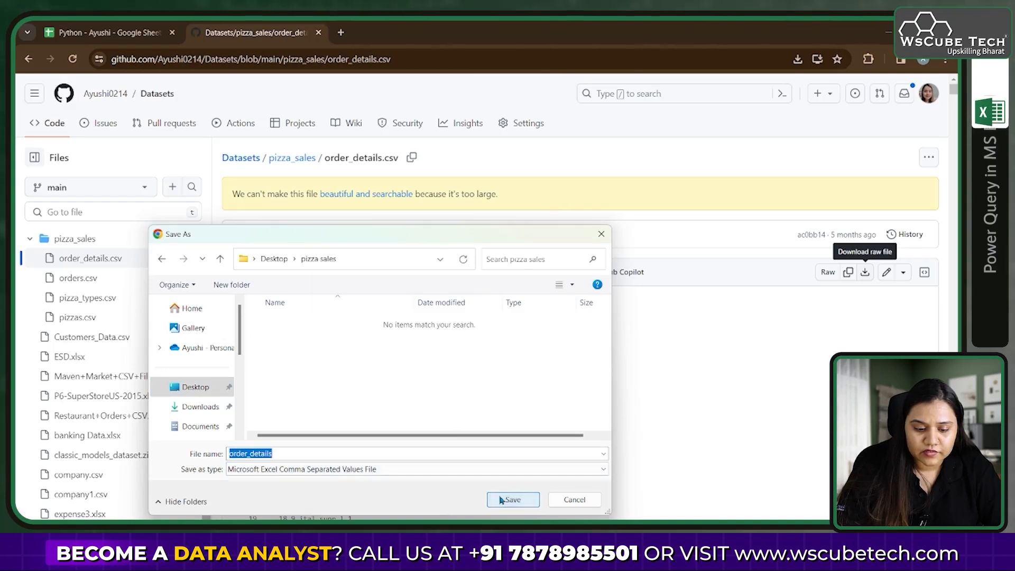
{"action": "left_click", "coordinate": [506, 501]}
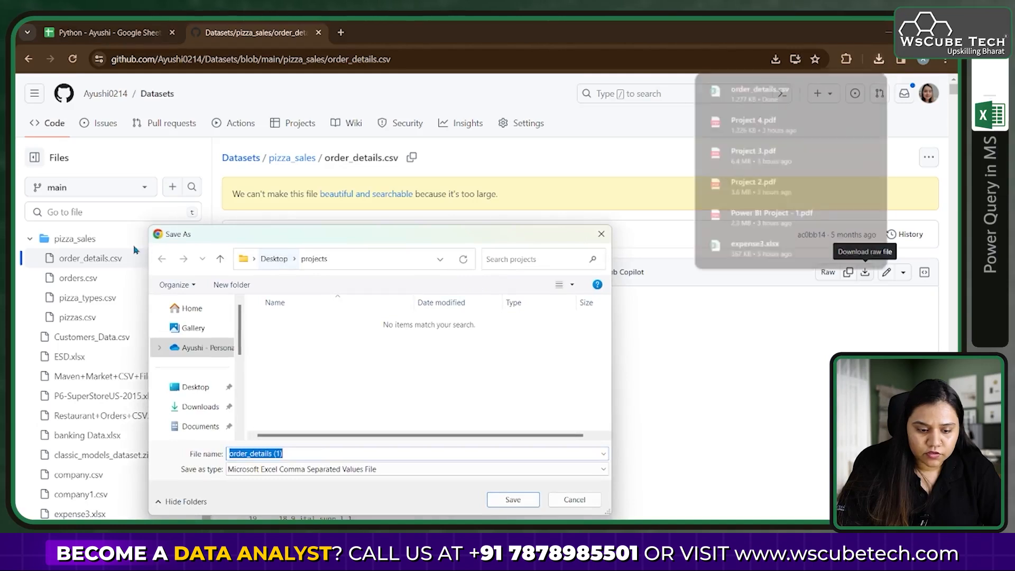
{"action": "key", "text": "Escape"}
- Download the raw orders.csv, pizza_types.csv and pizzas.csv files into the Desktop's pizza sales folder
{"action": "left_click", "coordinate": [104, 279]}
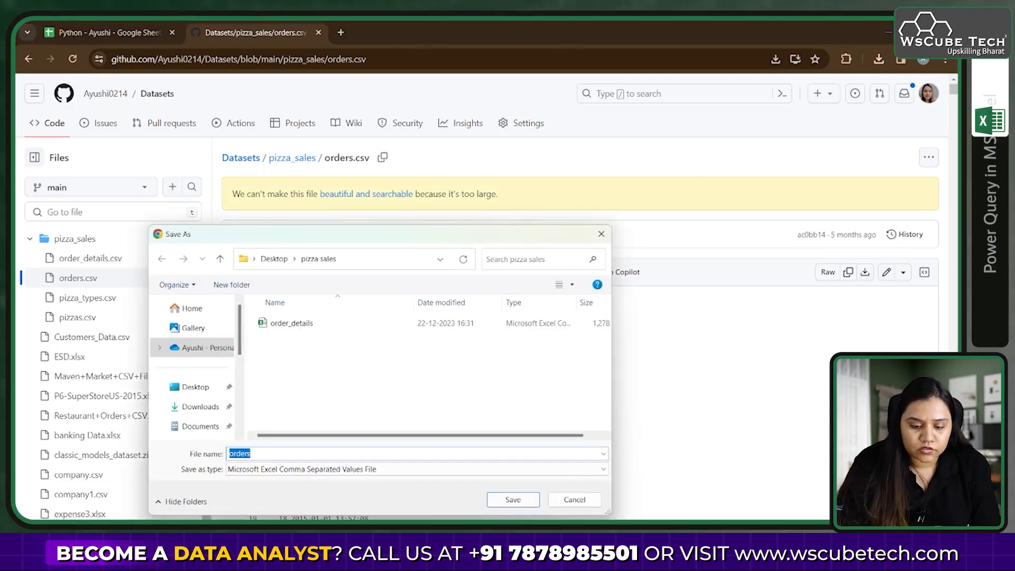
{"action": "left_click", "coordinate": [512, 499]}
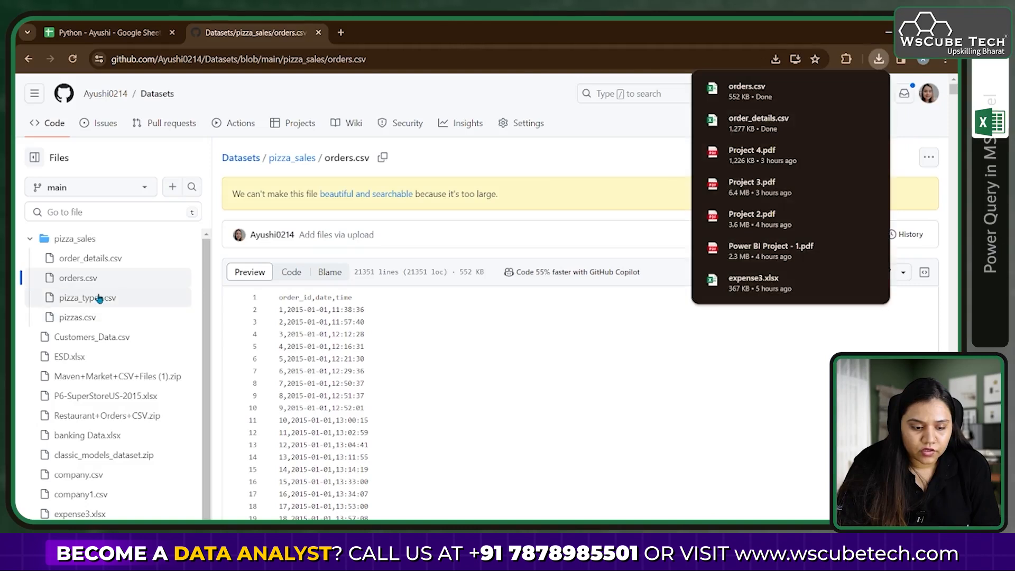
{"action": "left_click", "coordinate": [99, 298]}
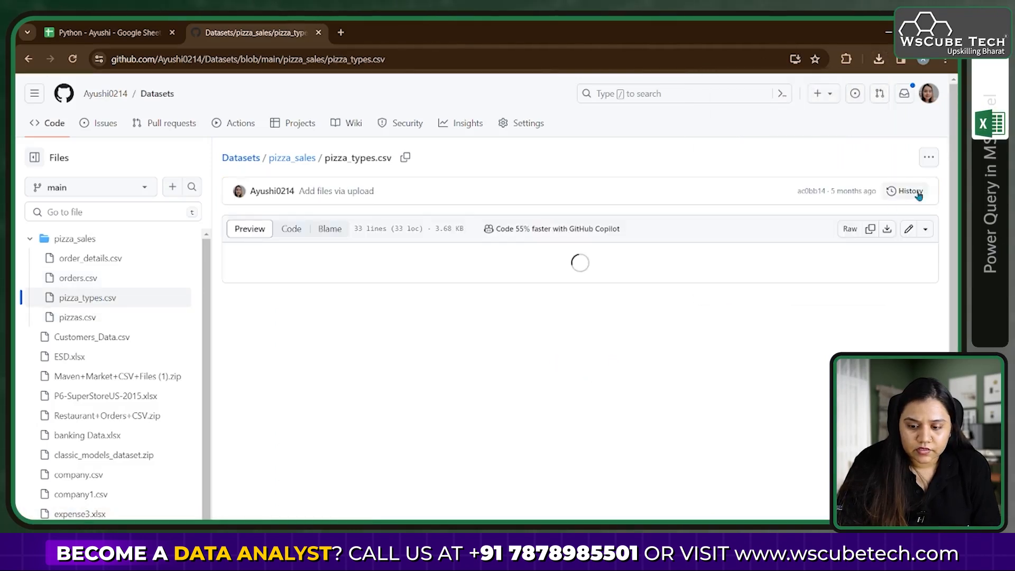
{"action": "left_click", "coordinate": [887, 230]}
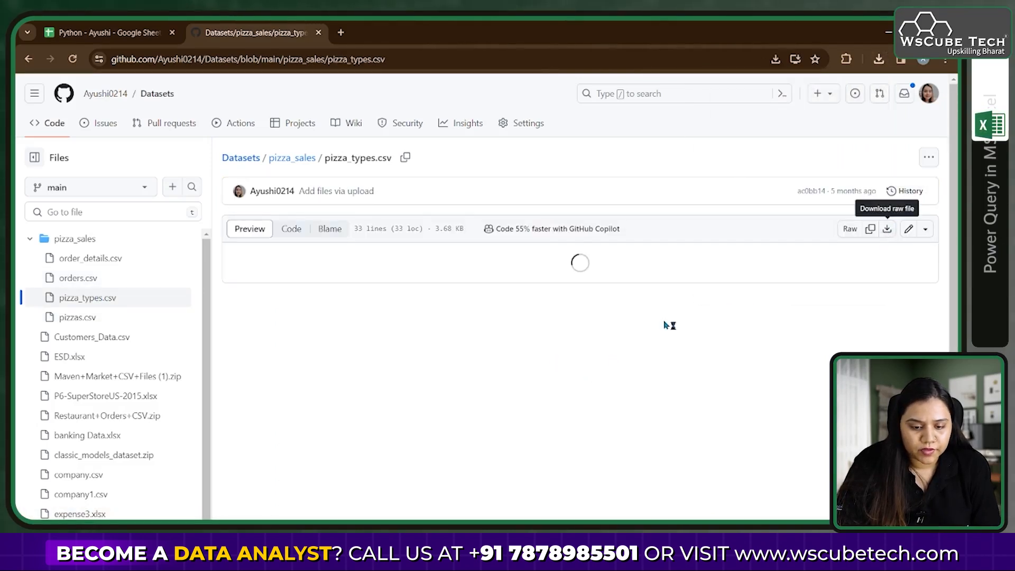
{"action": "left_click", "coordinate": [510, 500]}
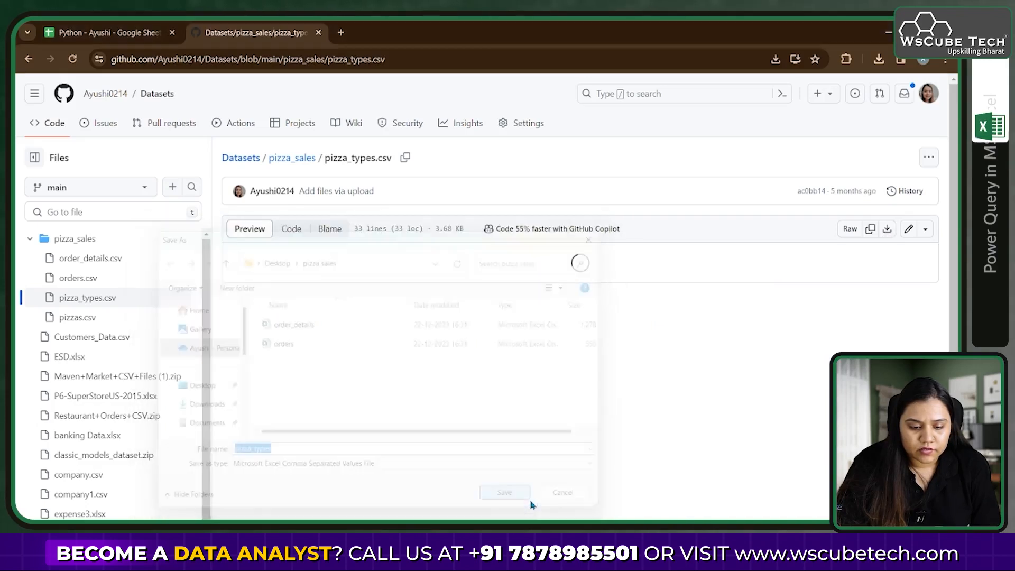
{"action": "left_click", "coordinate": [159, 318]}
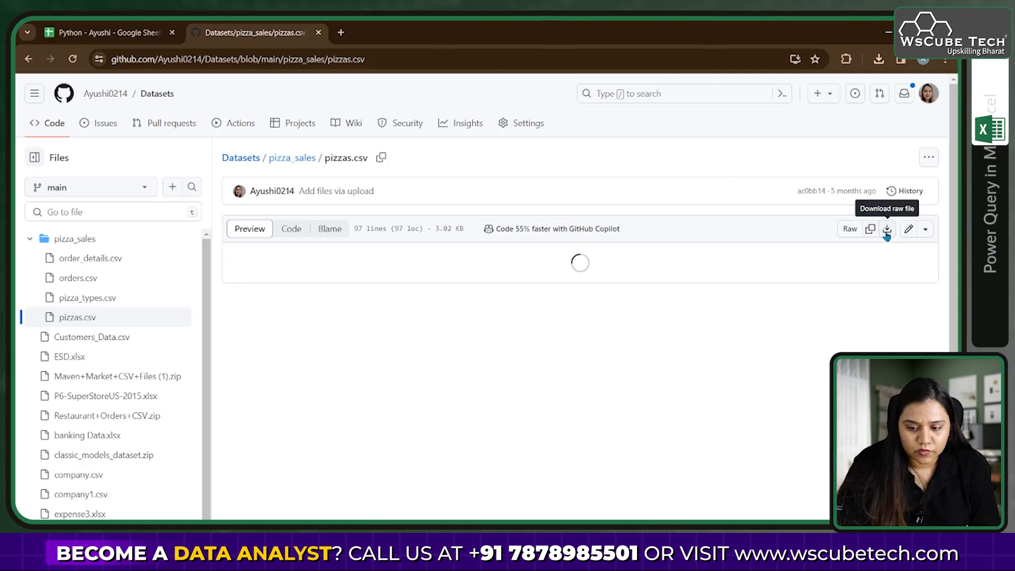
{"action": "left_click", "coordinate": [515, 500]}
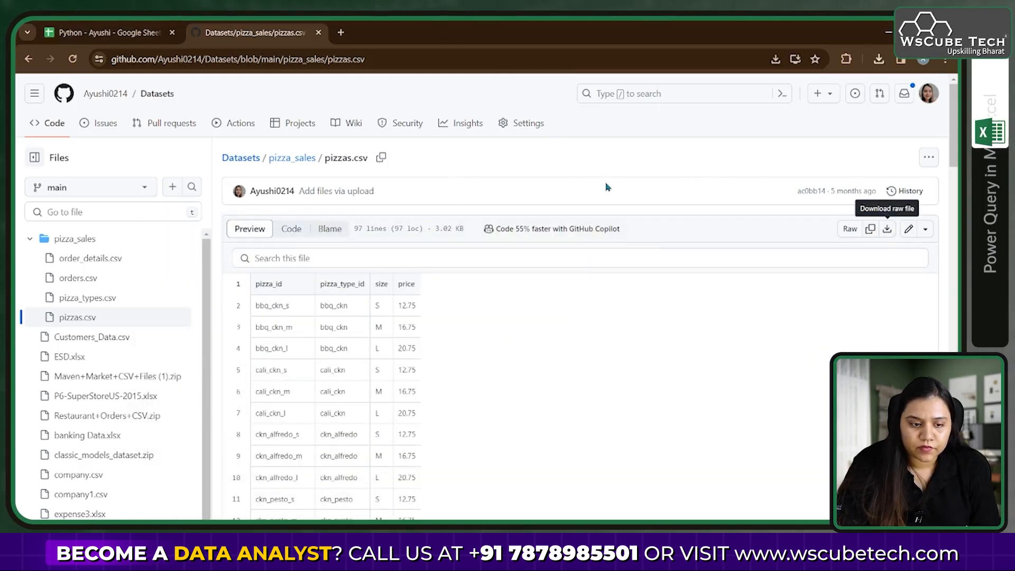
- Switch to the Book2 workbook in Excel and import the Desktop's pizza sales folder into the Power Query Editor using Transform Data
{"action": "mouse_move", "coordinate": [664, 535]}
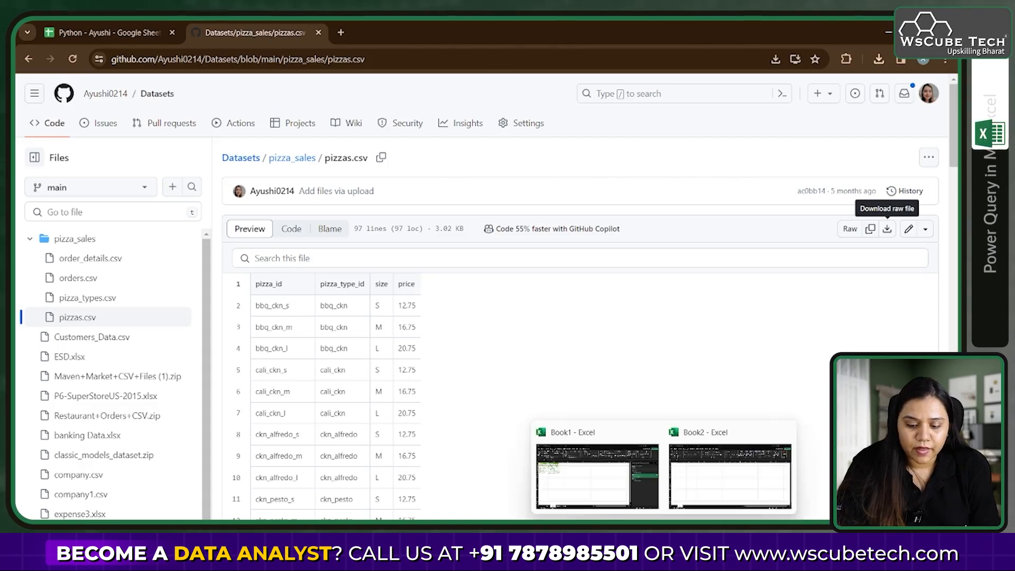
{"action": "left_click", "coordinate": [729, 500]}
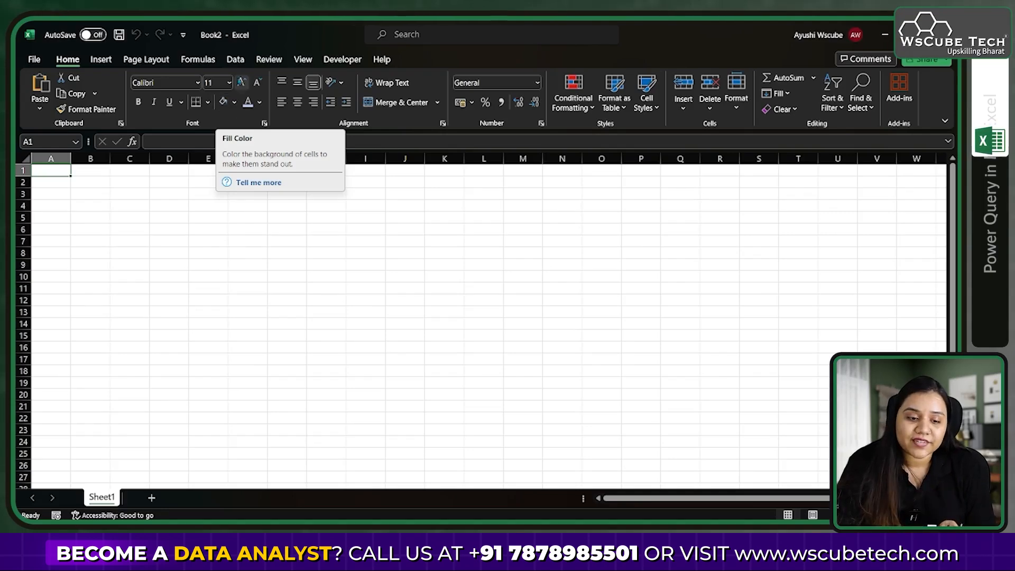
{"action": "left_click", "coordinate": [235, 60]}
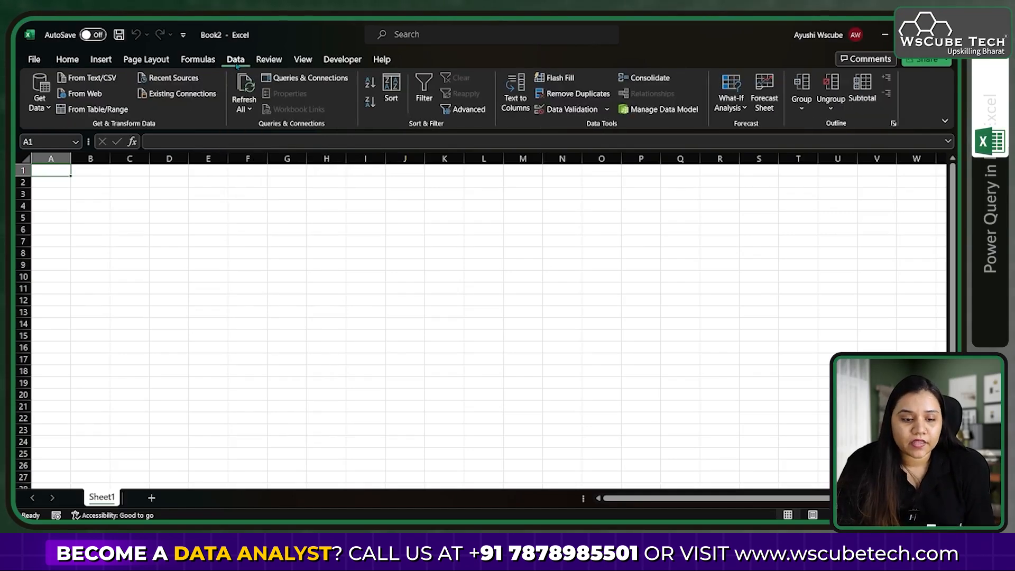
{"action": "left_click", "coordinate": [37, 103]}
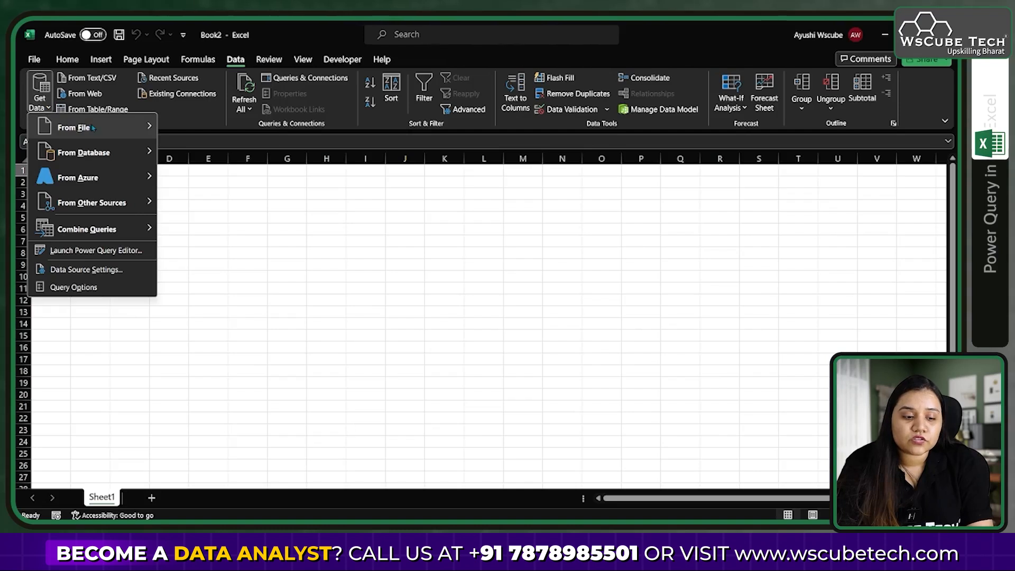
{"action": "mouse_move", "coordinate": [93, 127]}
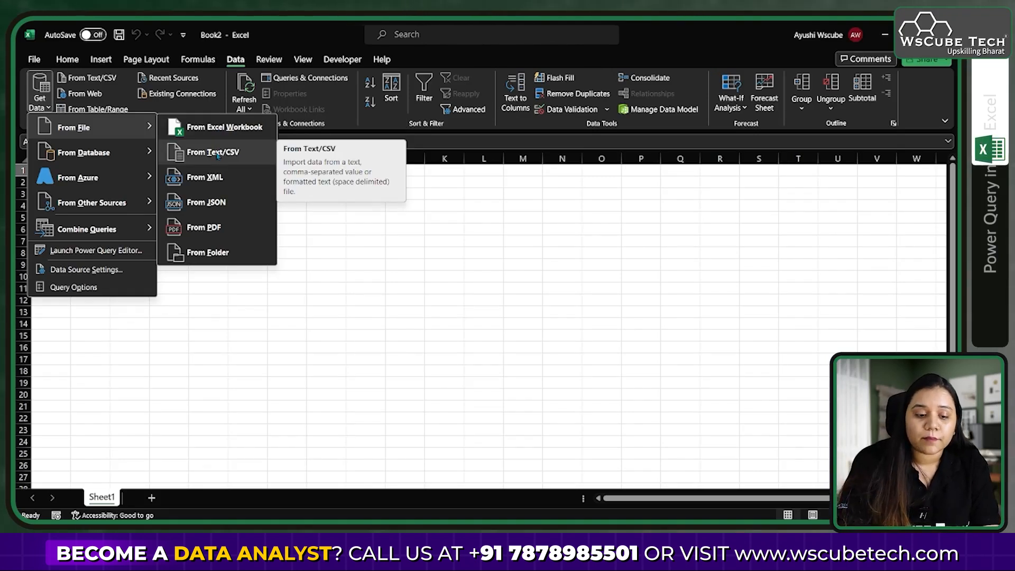
{"action": "left_click", "coordinate": [217, 252]}
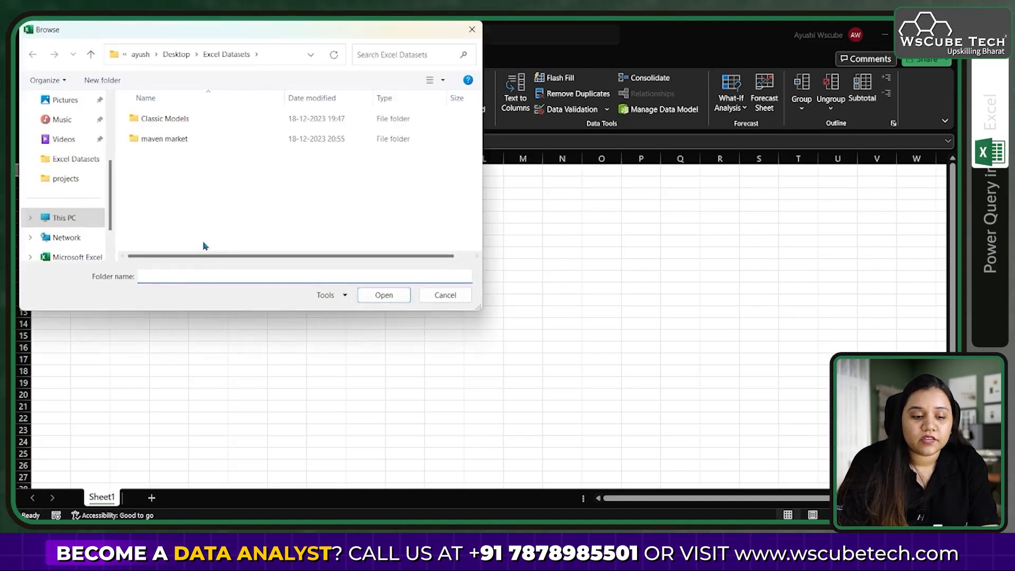
{"action": "left_click", "coordinate": [174, 55]}
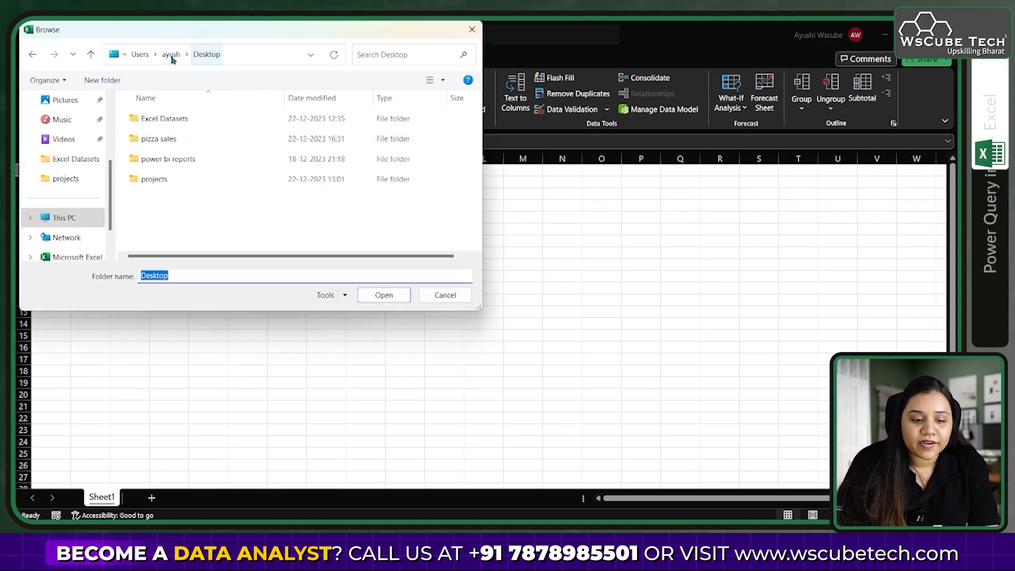
{"action": "left_click", "coordinate": [197, 144]}
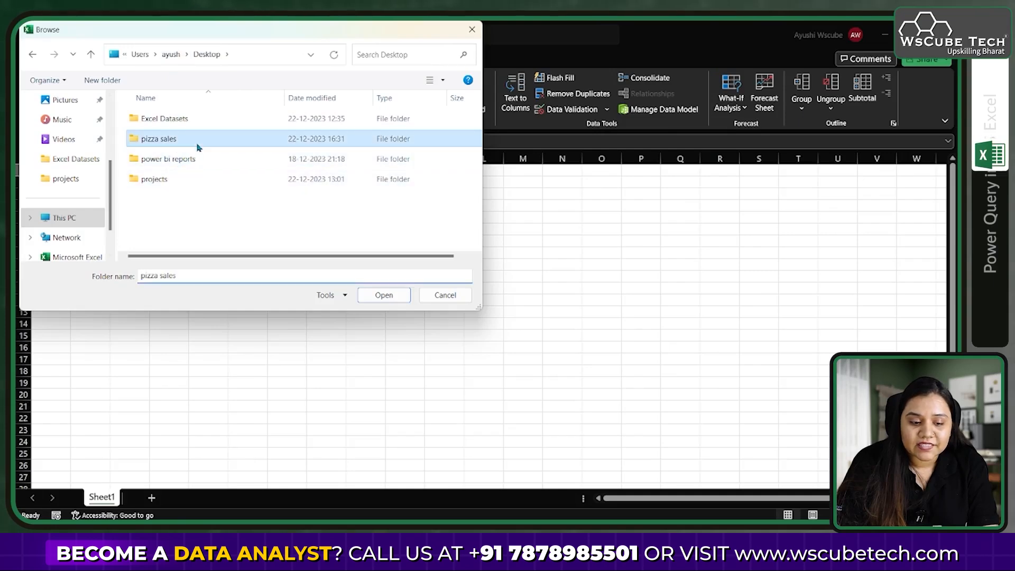
{"action": "left_click", "coordinate": [382, 299]}
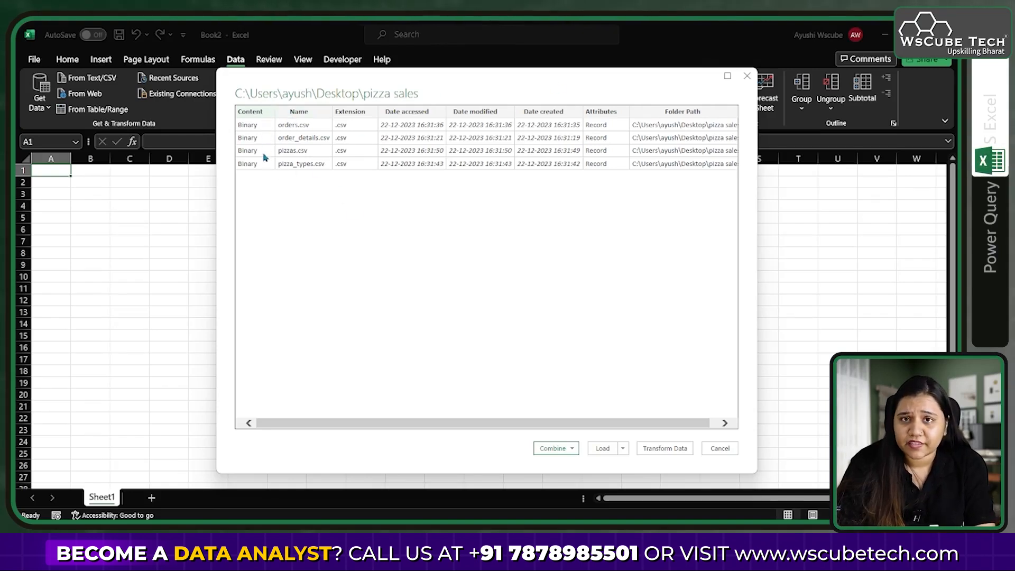
{"action": "left_click", "coordinate": [655, 448]}
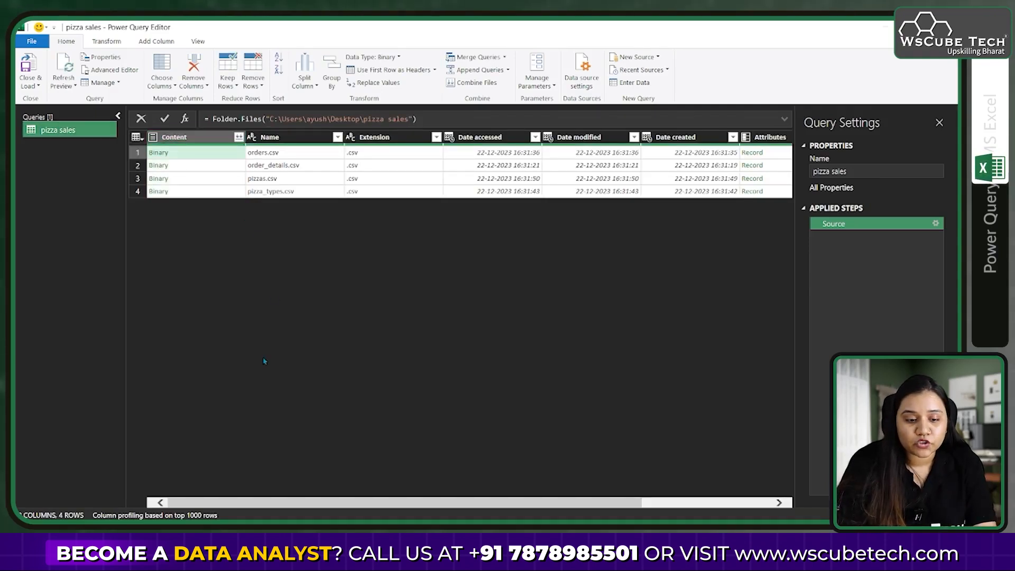
{"action": "left_click", "coordinate": [160, 152]}
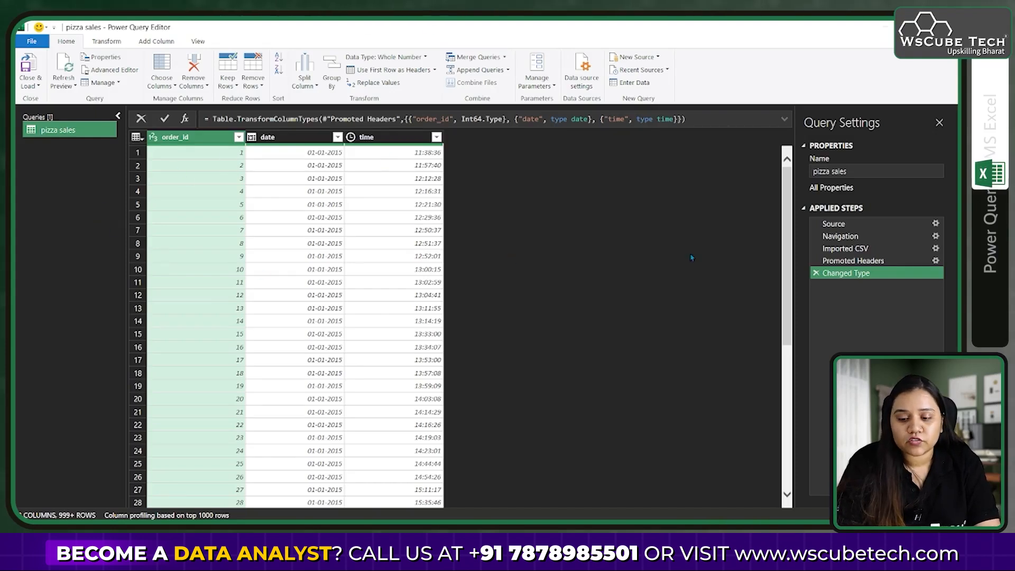
{"action": "left_click", "coordinate": [817, 274]}
{"action": "left_click", "coordinate": [816, 261]}
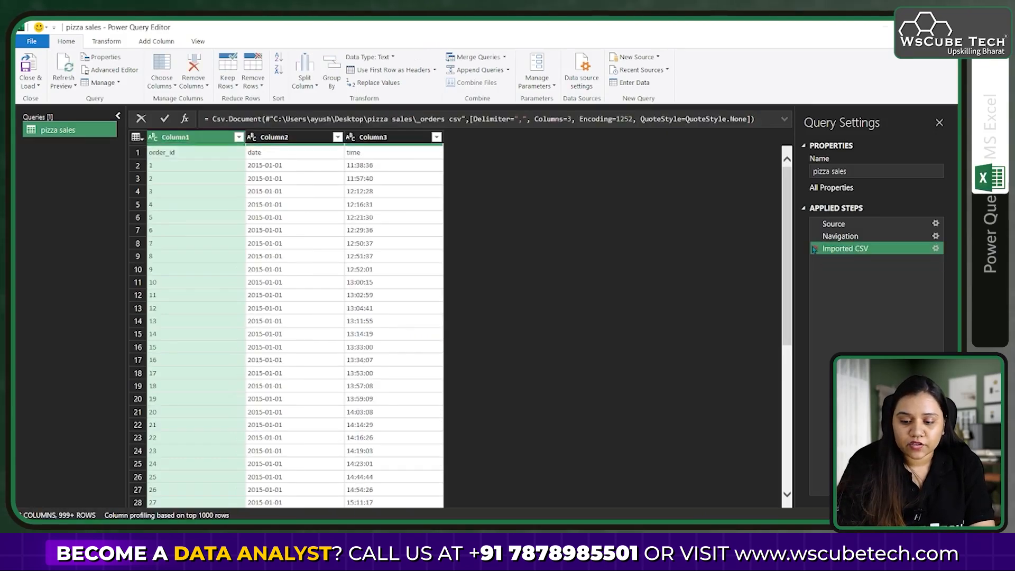
{"action": "left_click", "coordinate": [815, 249]}
{"action": "left_click", "coordinate": [816, 236]}
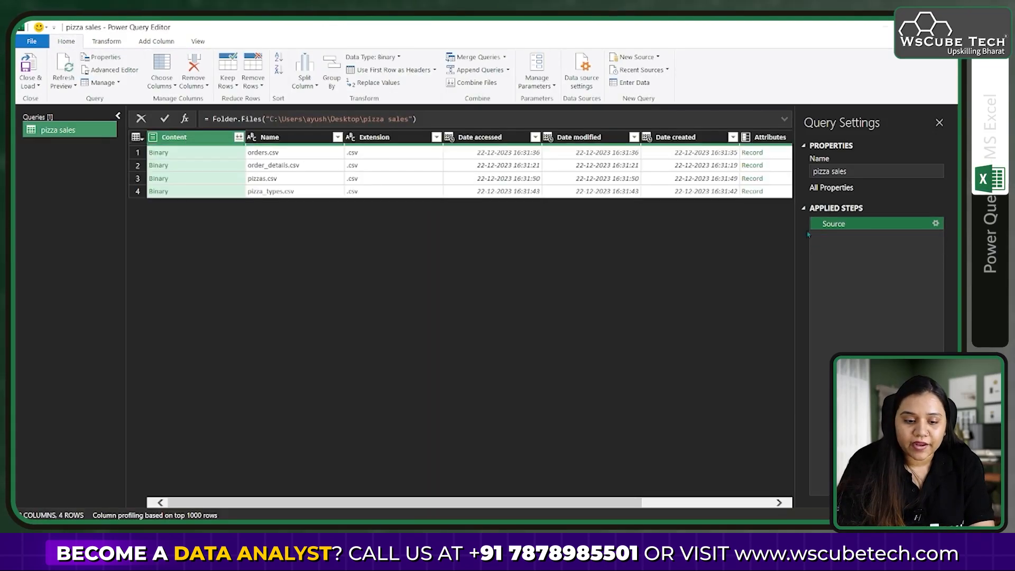
- Add the orders.csv binary as a new query, expand it into a table, and name the query orders
{"action": "right_click", "coordinate": [159, 159]}
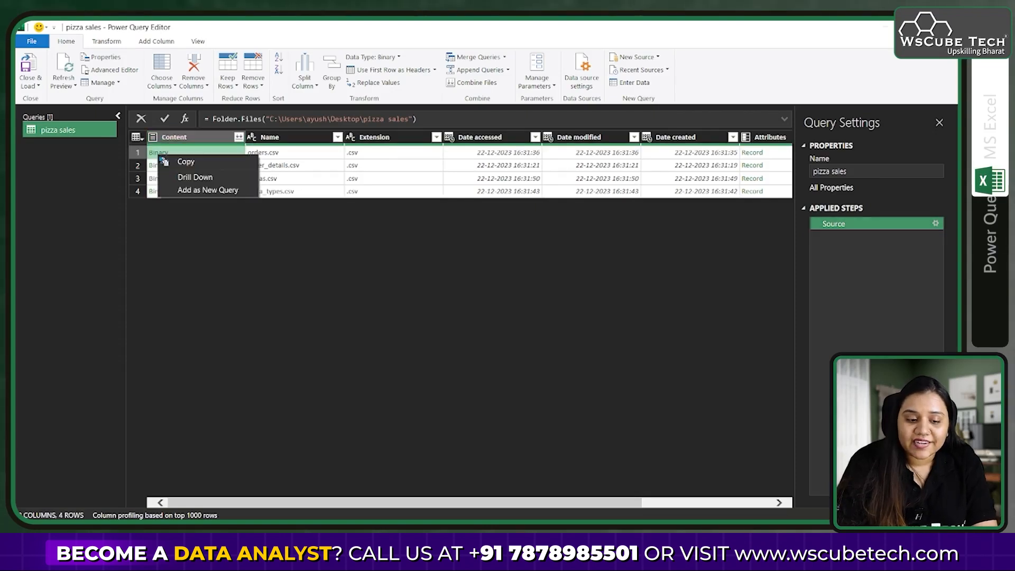
{"action": "left_click", "coordinate": [193, 190]}
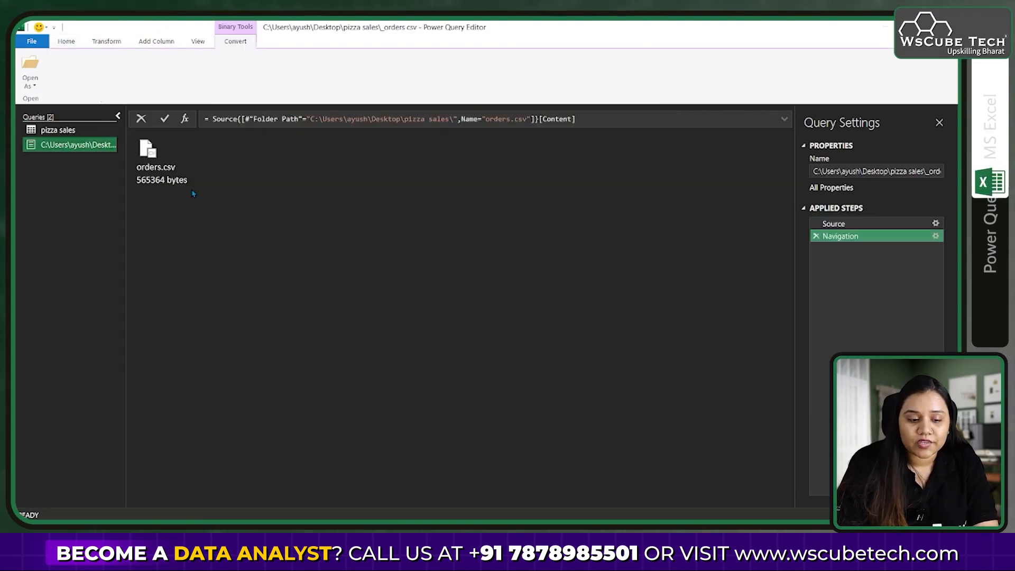
{"action": "left_click", "coordinate": [154, 159]}
{"action": "left_click", "coordinate": [880, 171]}
{"action": "key", "text": "ctrl+a"}
{"action": "type", "text": "or"}
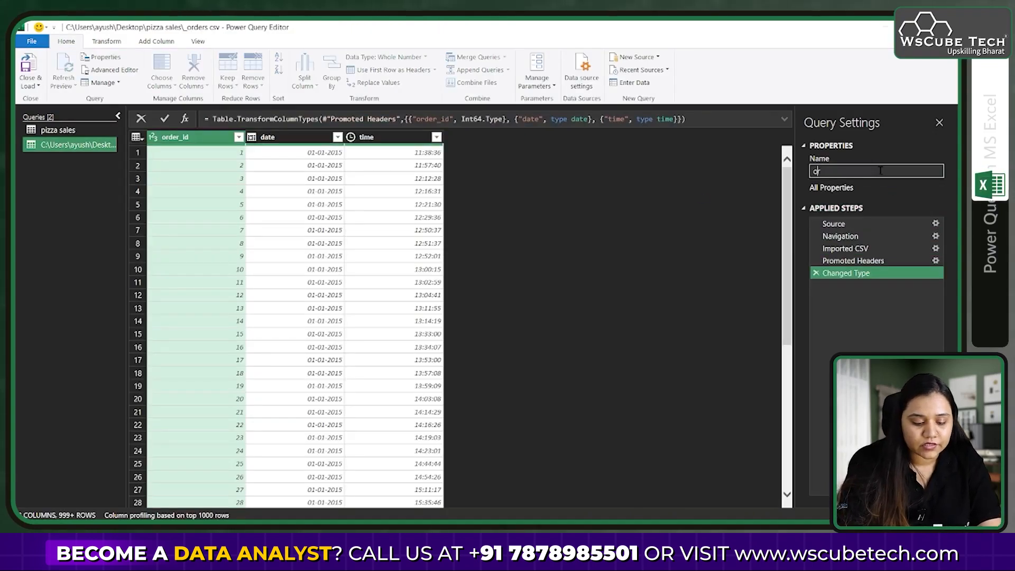
{"action": "key", "text": "Return"}
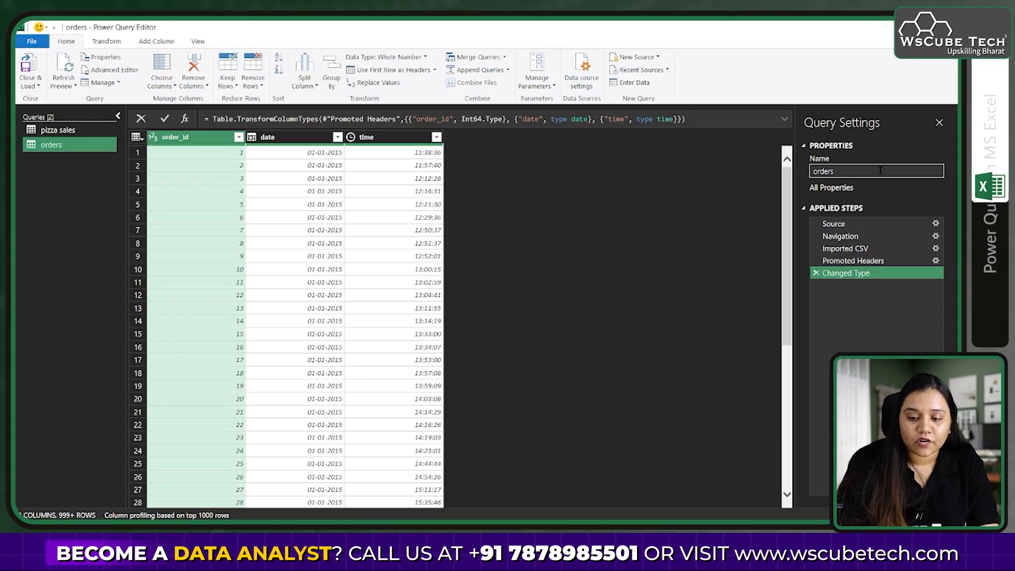
- From the pizza sales query, add order_details.csv as a new query, expand it into a table, and name it order_details
{"action": "left_click", "coordinate": [74, 130]}
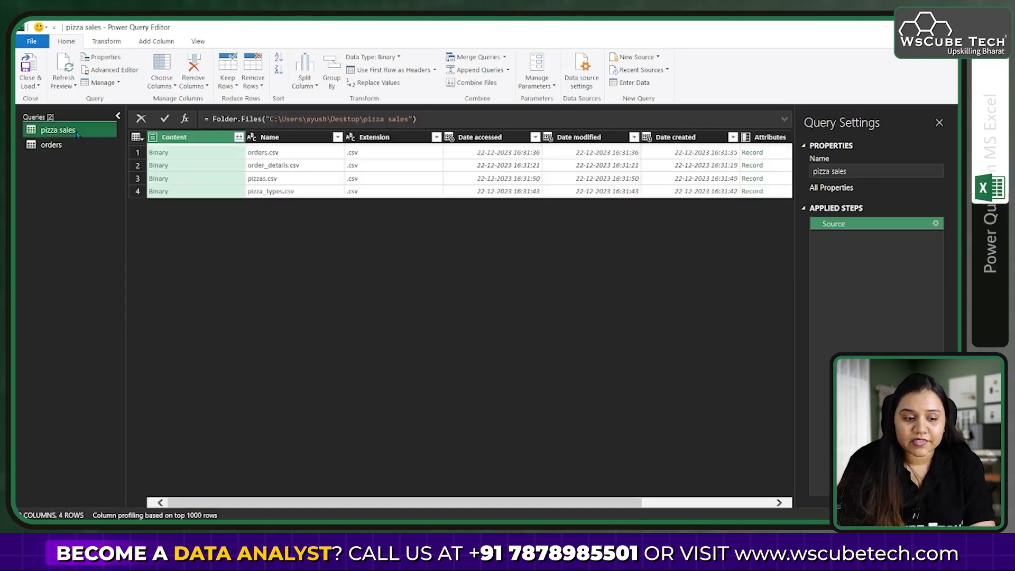
{"action": "right_click", "coordinate": [154, 165]}
{"action": "left_click", "coordinate": [205, 198]}
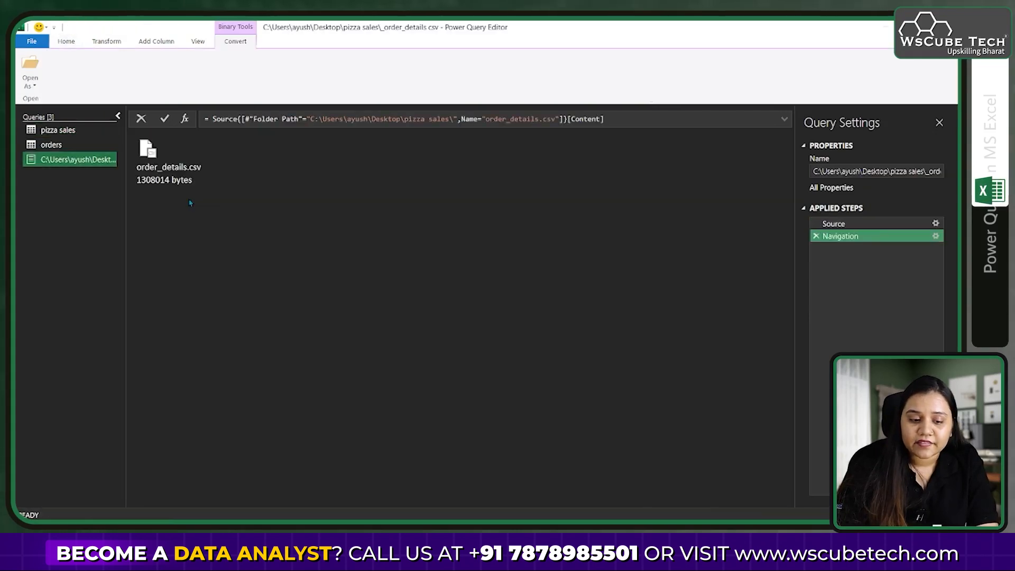
{"action": "left_click", "coordinate": [185, 173]}
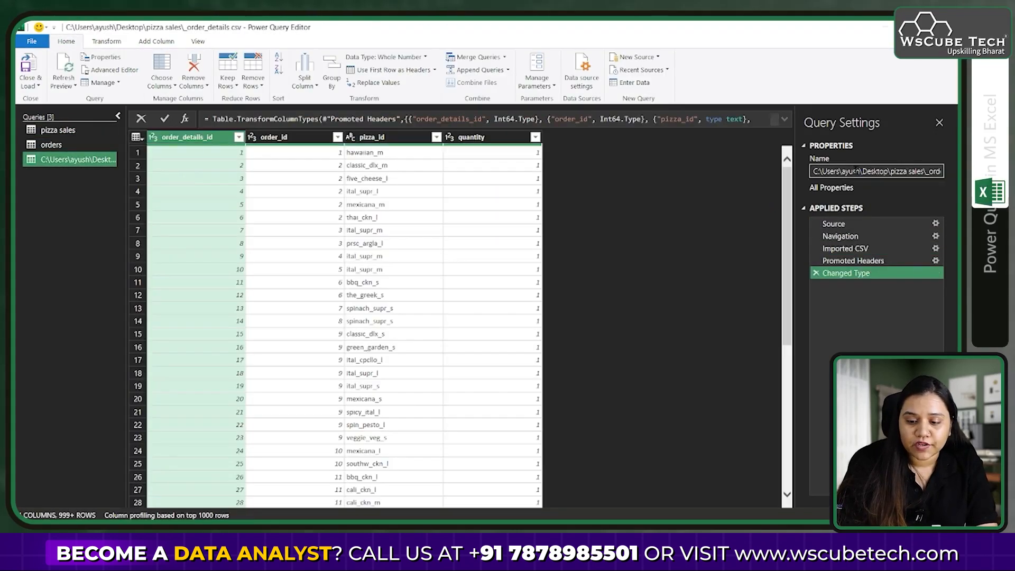
{"action": "left_click", "coordinate": [871, 168]}
{"action": "type", "text": "order_details"}
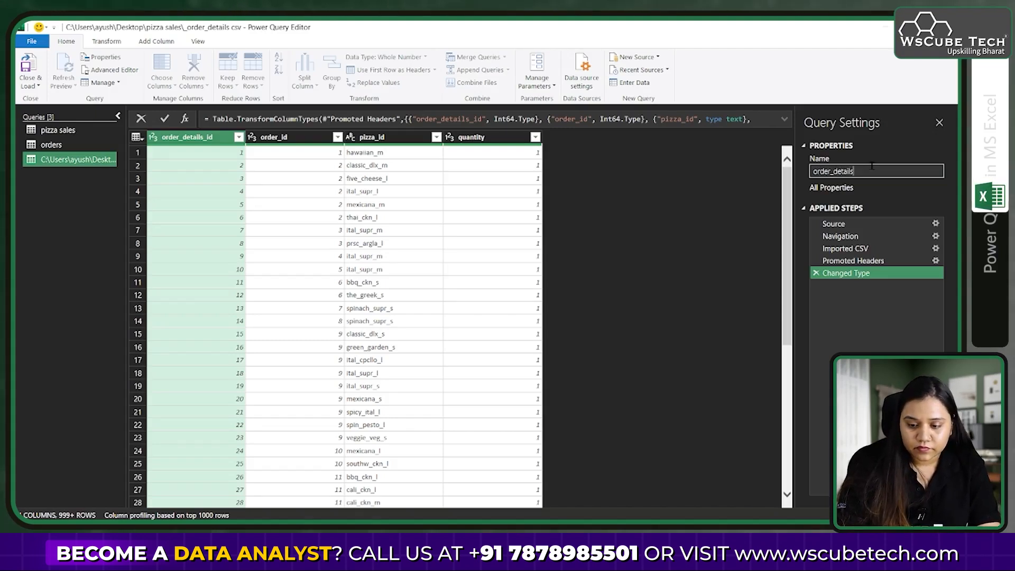
{"action": "key", "text": "Return"}
- From the pizza sales query, add pizzas.csv as a new query, expand it into a table, and name it pizzas
{"action": "left_click", "coordinate": [77, 132]}
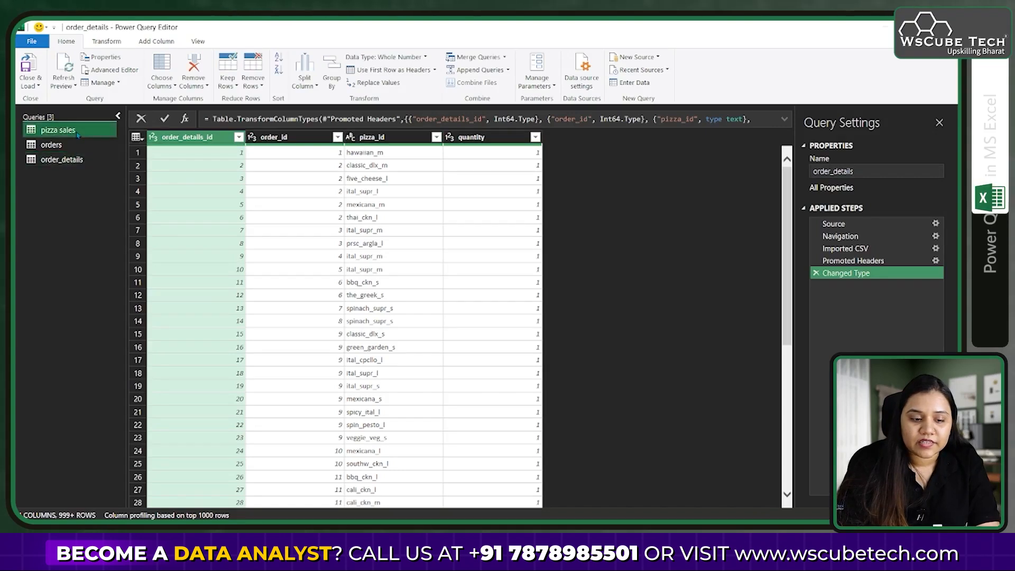
{"action": "right_click", "coordinate": [164, 178]}
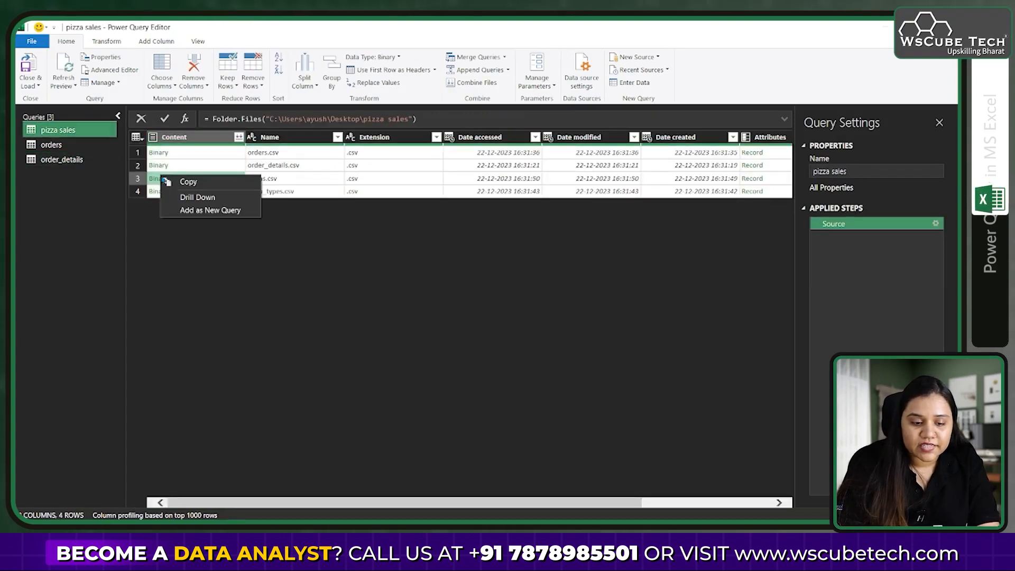
{"action": "left_click", "coordinate": [188, 210]}
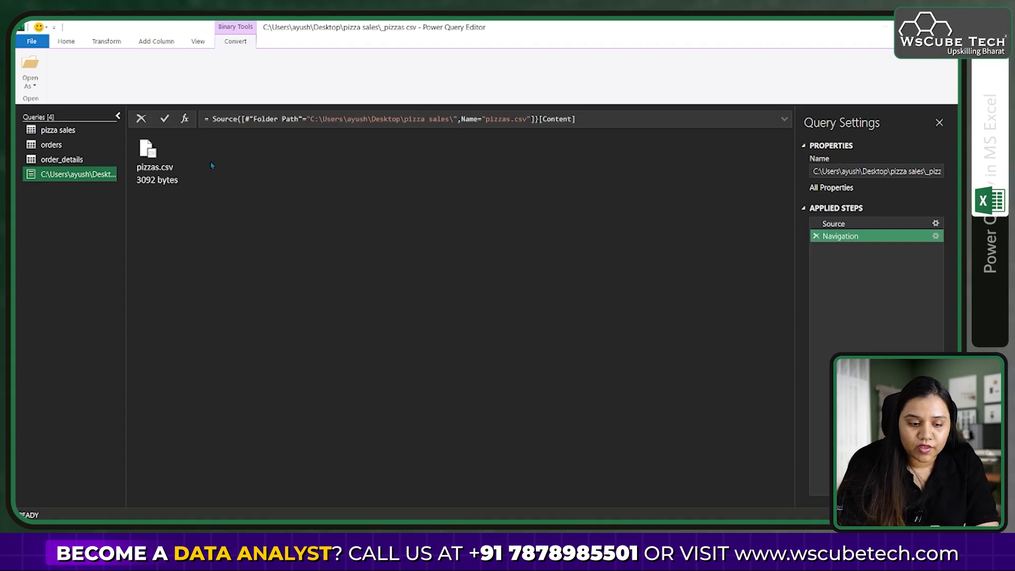
{"action": "left_click", "coordinate": [149, 155]}
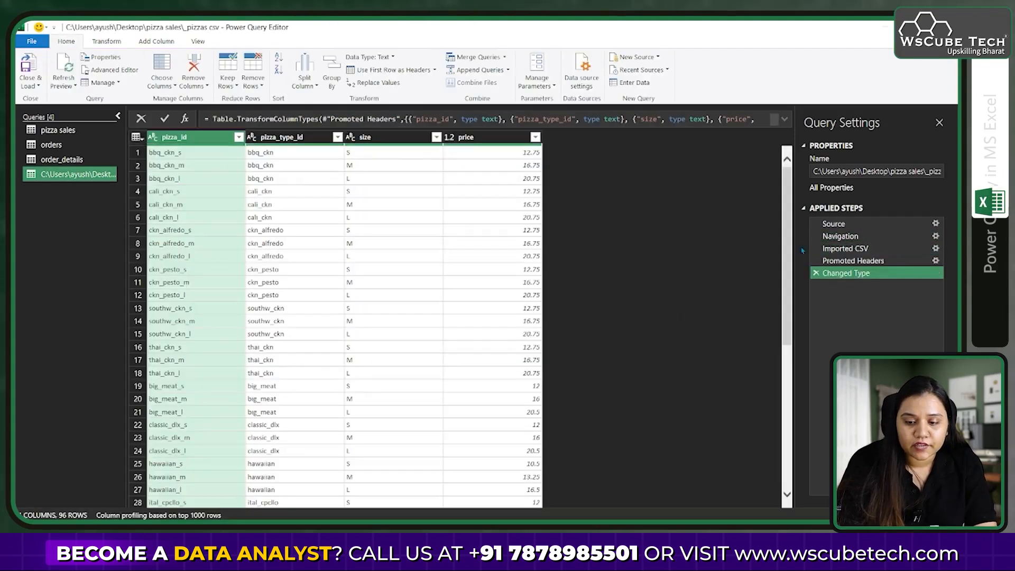
{"action": "left_click", "coordinate": [885, 172]}
{"action": "key", "text": "ctrl+a"}
{"action": "key", "text": "BackSpace"}
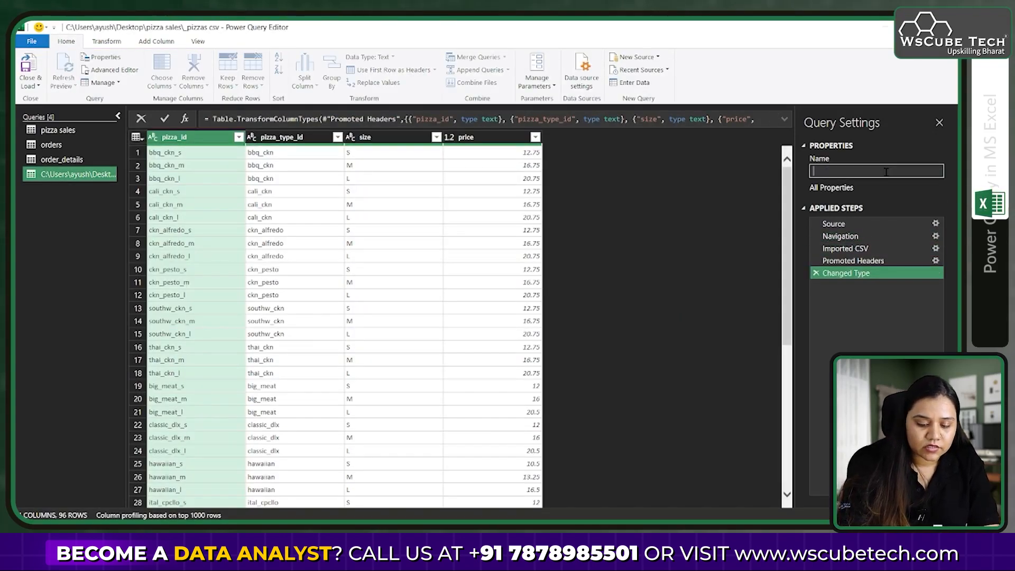
{"action": "type", "text": "pizzas"}
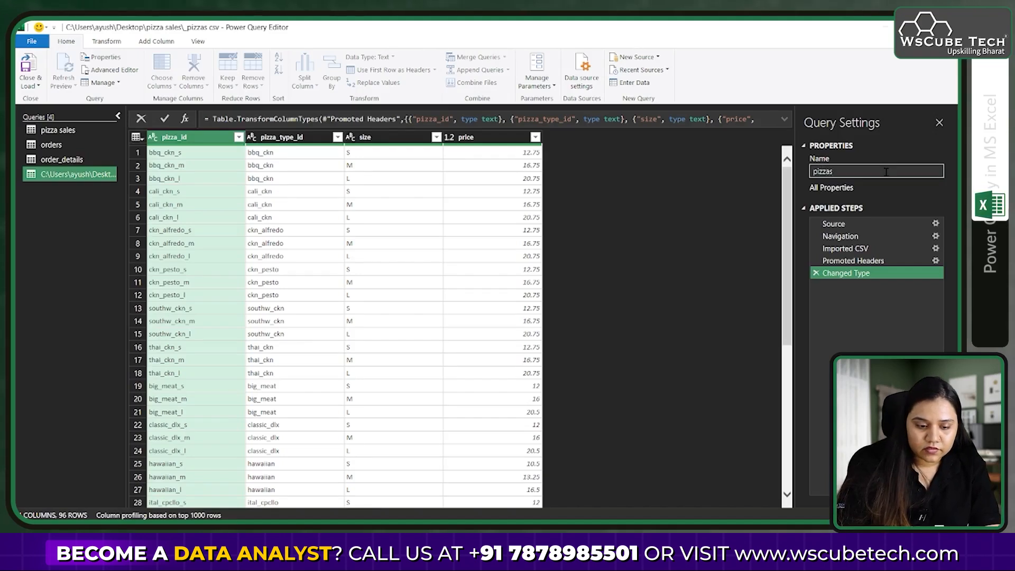
{"action": "key", "text": "Return"}
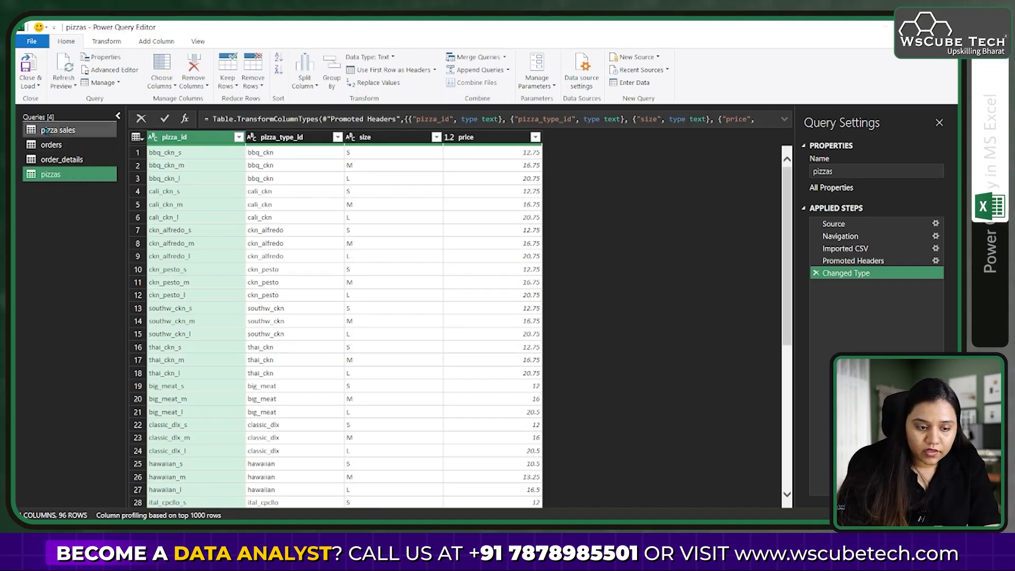
- From the pizza sales query, add pizza_types.csv as a new query, expand it into a table, and name it pizza types
{"action": "left_click", "coordinate": [47, 130]}
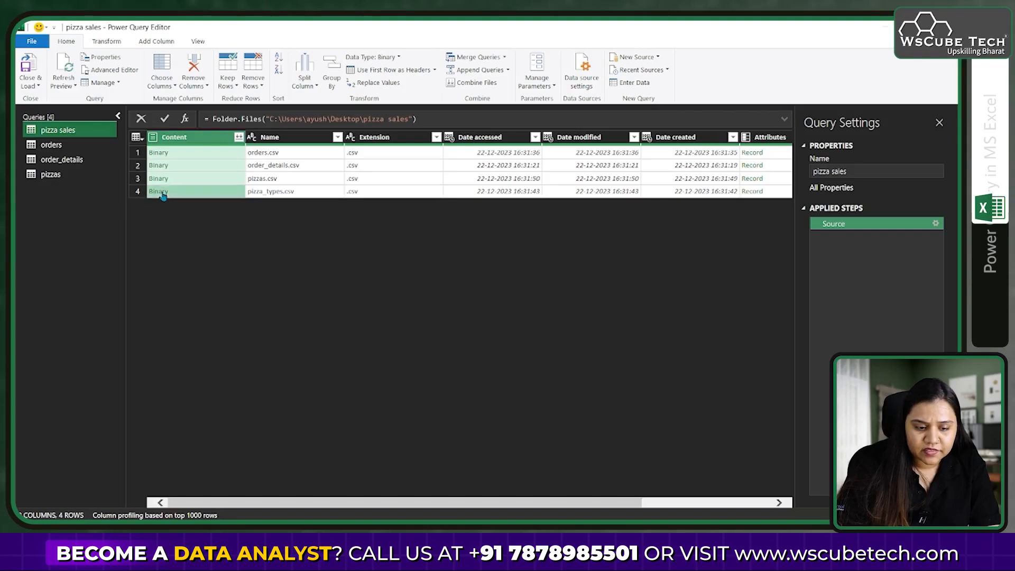
{"action": "right_click", "coordinate": [162, 195]}
{"action": "left_click", "coordinate": [194, 227]}
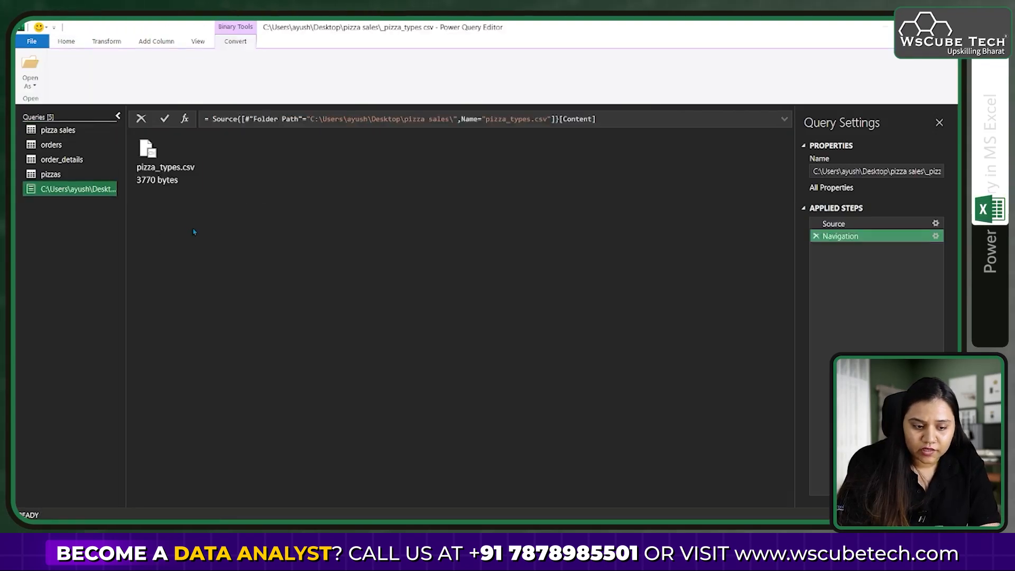
{"action": "double_click", "coordinate": [148, 153]}
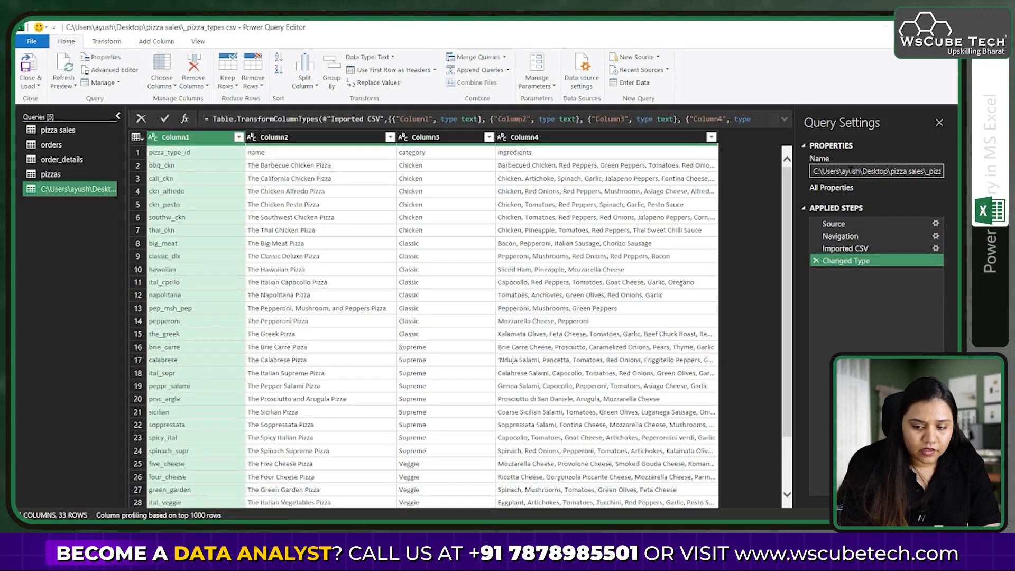
{"action": "left_click", "coordinate": [851, 170]}
{"action": "key", "text": "BackSpace"}
{"action": "type", "text": "pizza types"}
{"action": "key", "text": "Return"}
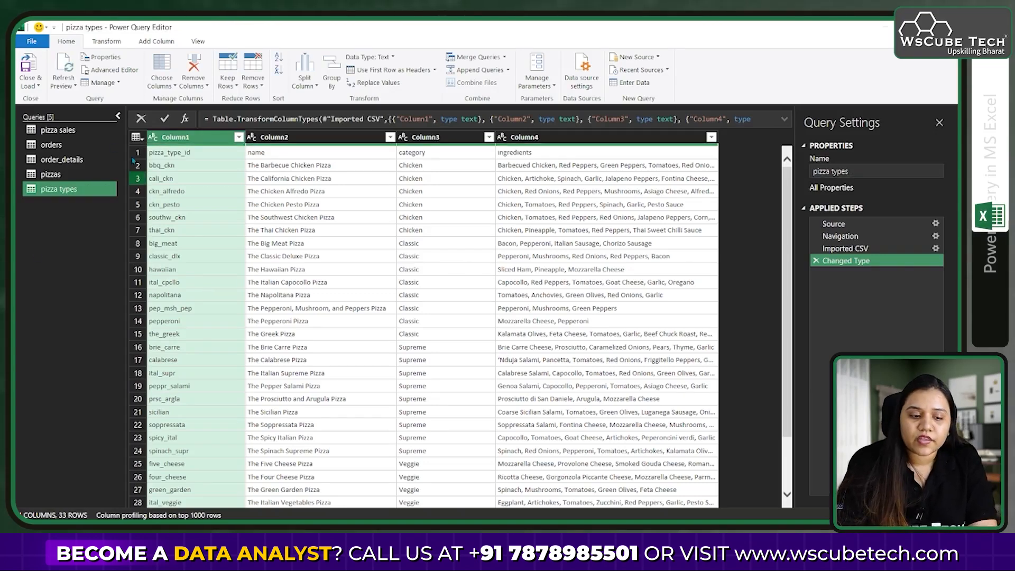
- Review the imported tables of the orders, order_details, pizzas and pizza types queries
{"action": "left_click", "coordinate": [95, 146]}
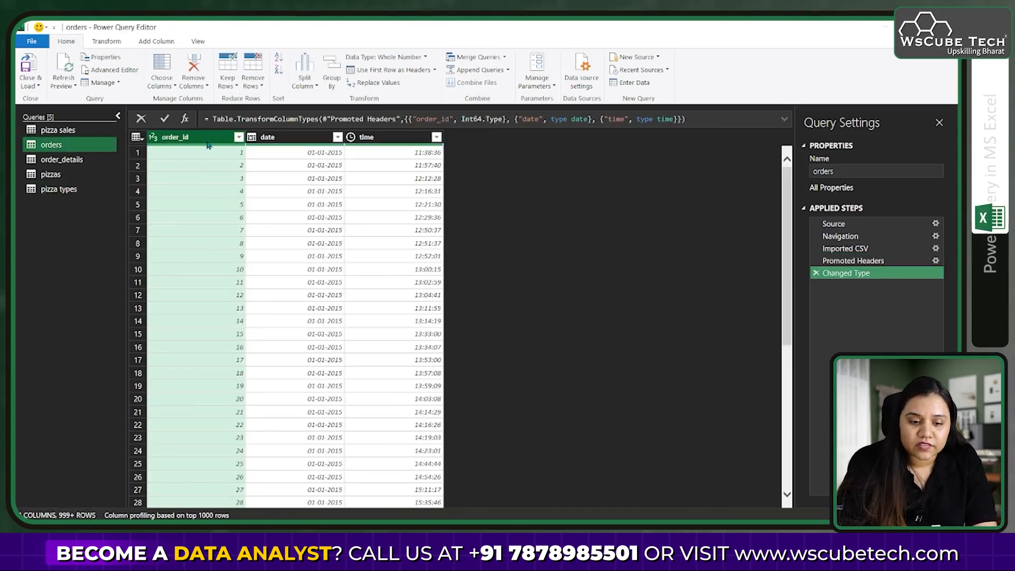
{"action": "left_click", "coordinate": [68, 159]}
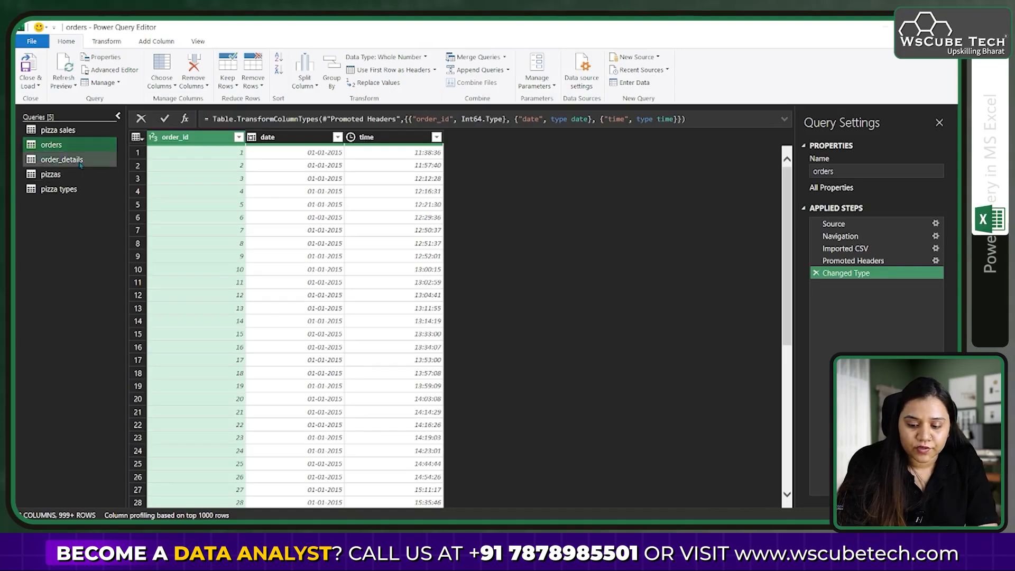
{"action": "left_click", "coordinate": [79, 175]}
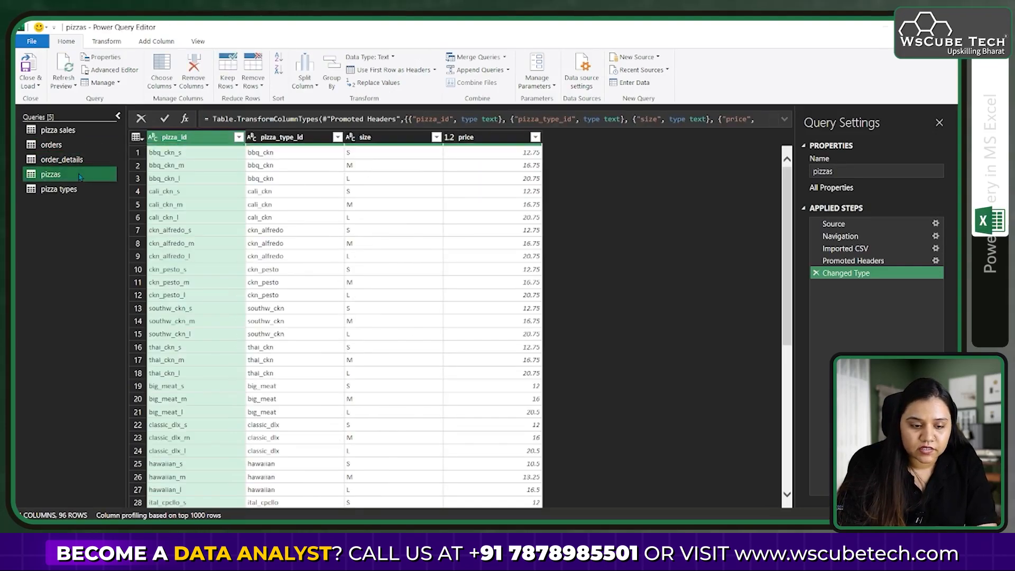
{"action": "left_click", "coordinate": [82, 190]}
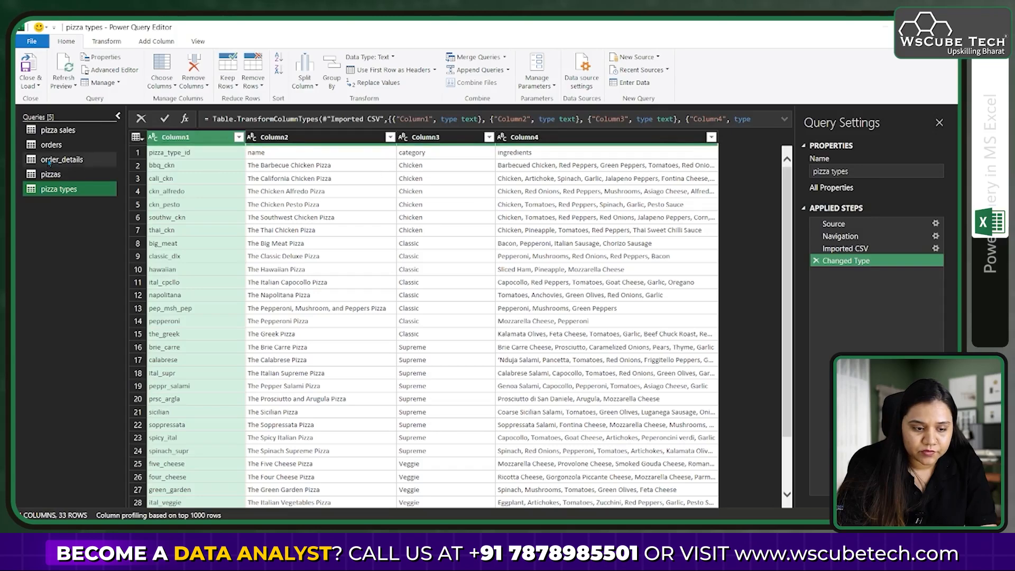
- Return to the orders query and look through the Split Column options for order_id
{"action": "left_click", "coordinate": [58, 145]}
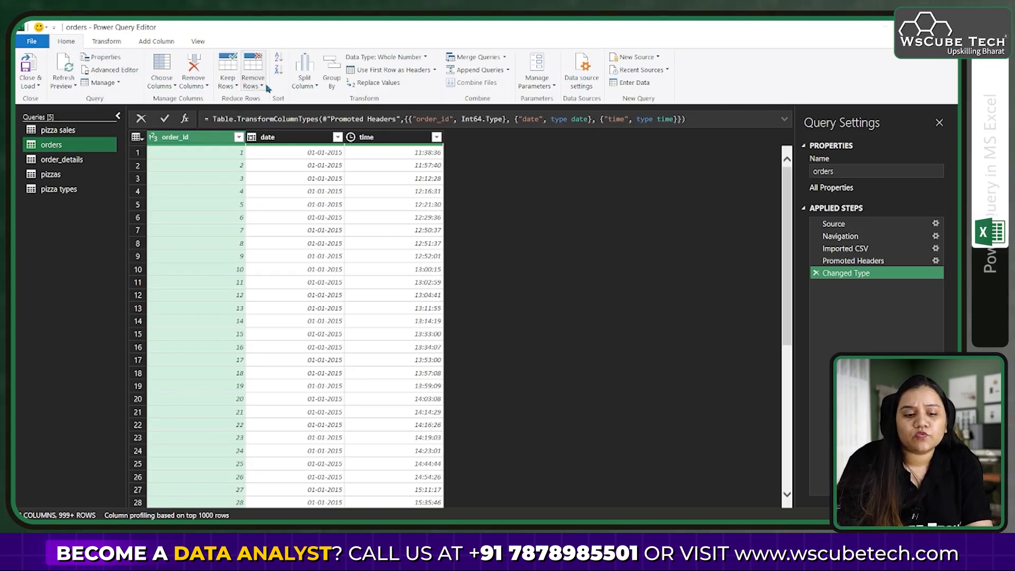
{"action": "left_click", "coordinate": [306, 88]}
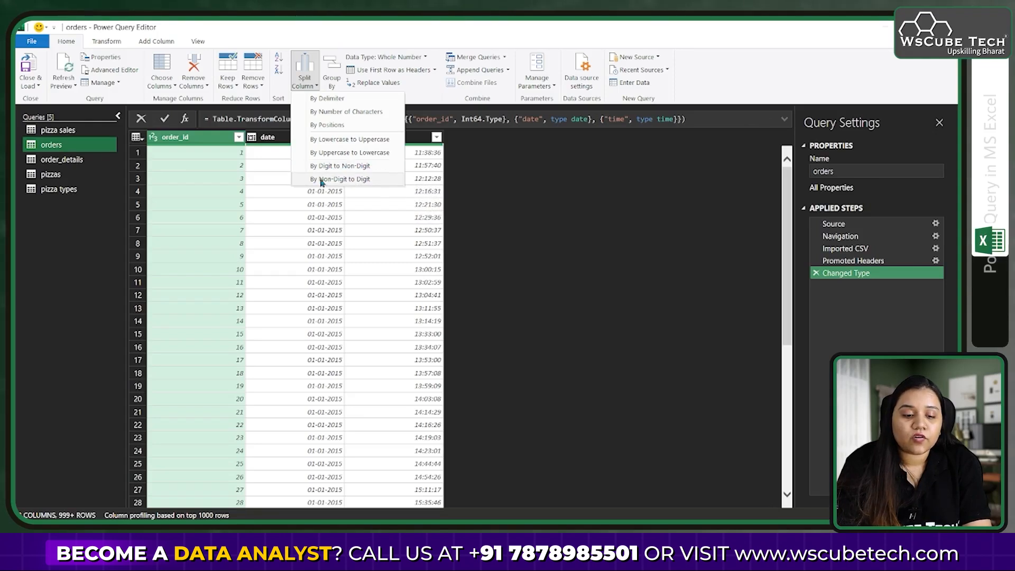
{"action": "left_click", "coordinate": [443, 165]}
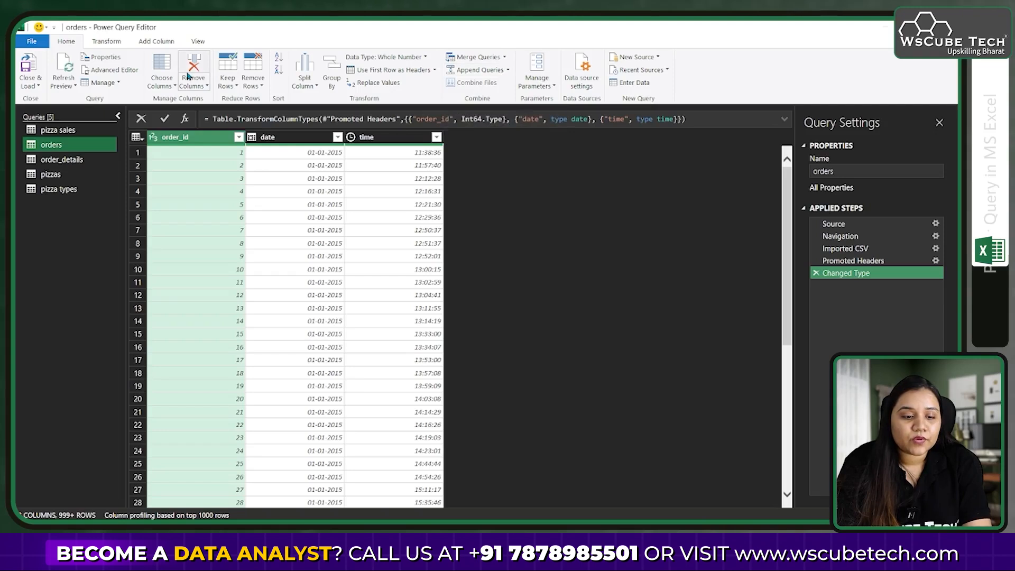
- Dismiss the custom data types tip and look through the Statistics, Standard and Scientific transformations for the order_id column
{"action": "left_click", "coordinate": [114, 43]}
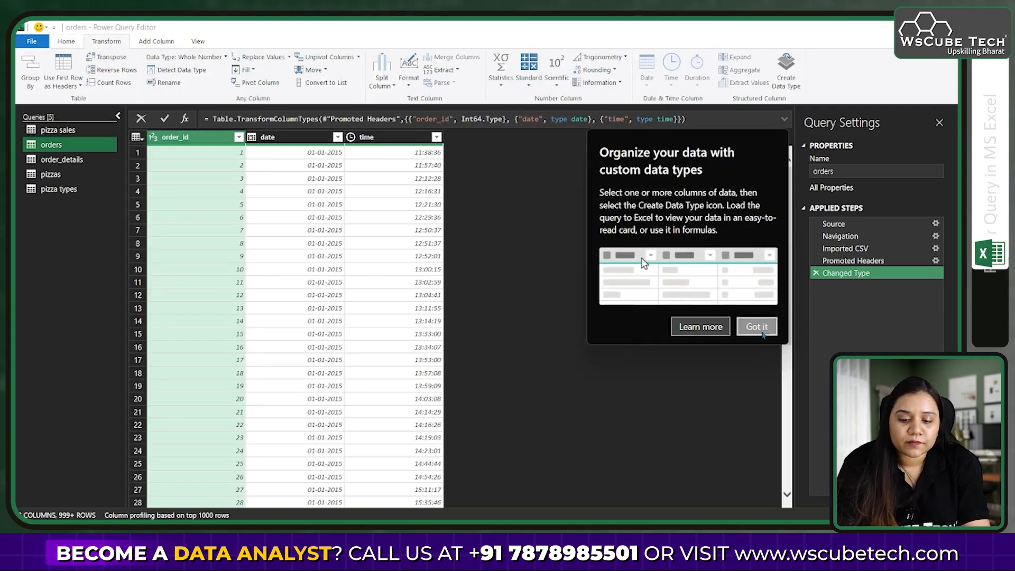
{"action": "left_click", "coordinate": [756, 326]}
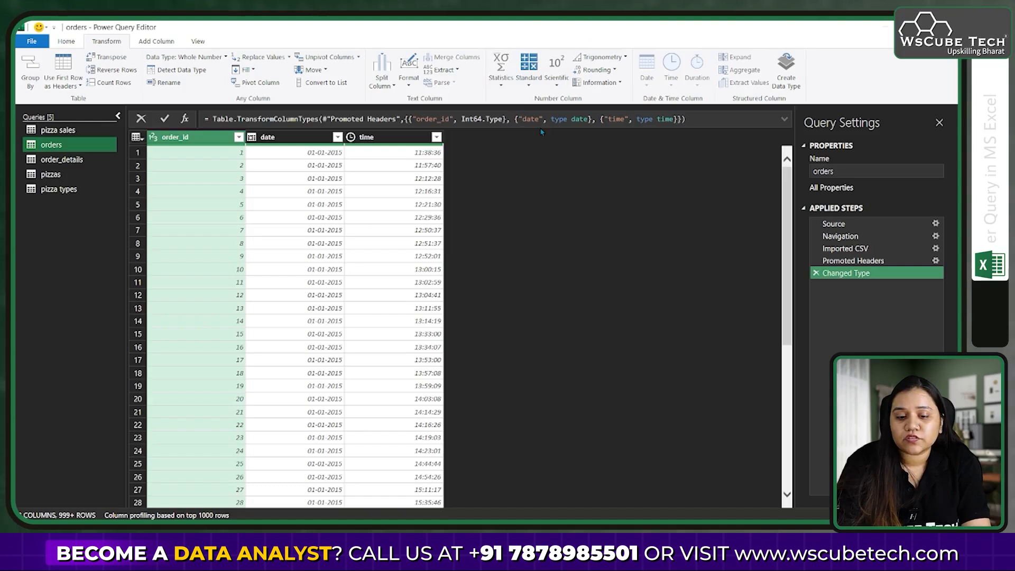
{"action": "left_click", "coordinate": [504, 87]}
{"action": "left_click", "coordinate": [504, 87]}
{"action": "left_click", "coordinate": [527, 83]}
{"action": "left_click", "coordinate": [528, 83]}
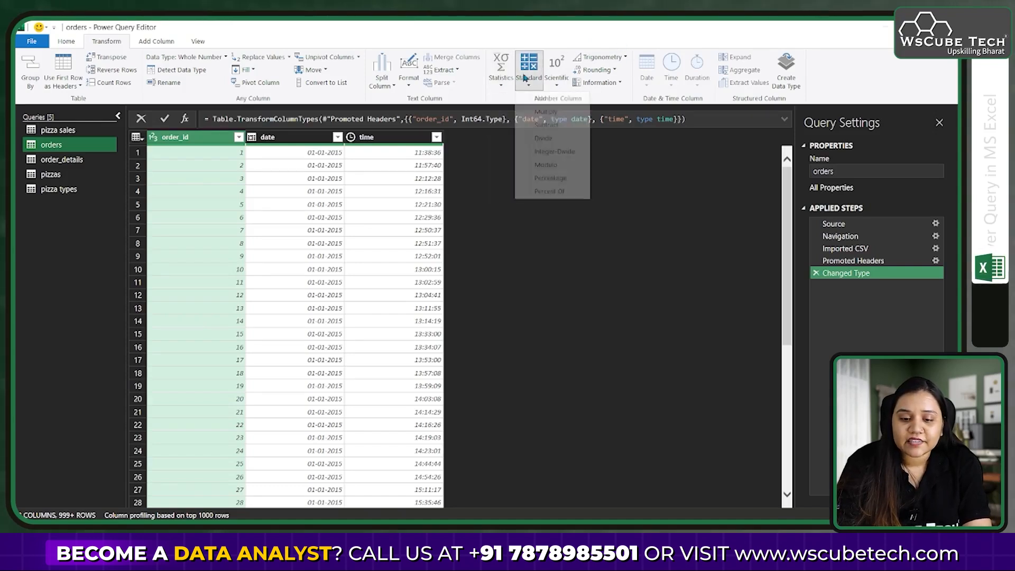
{"action": "left_click", "coordinate": [553, 82]}
{"action": "left_click", "coordinate": [552, 81]}
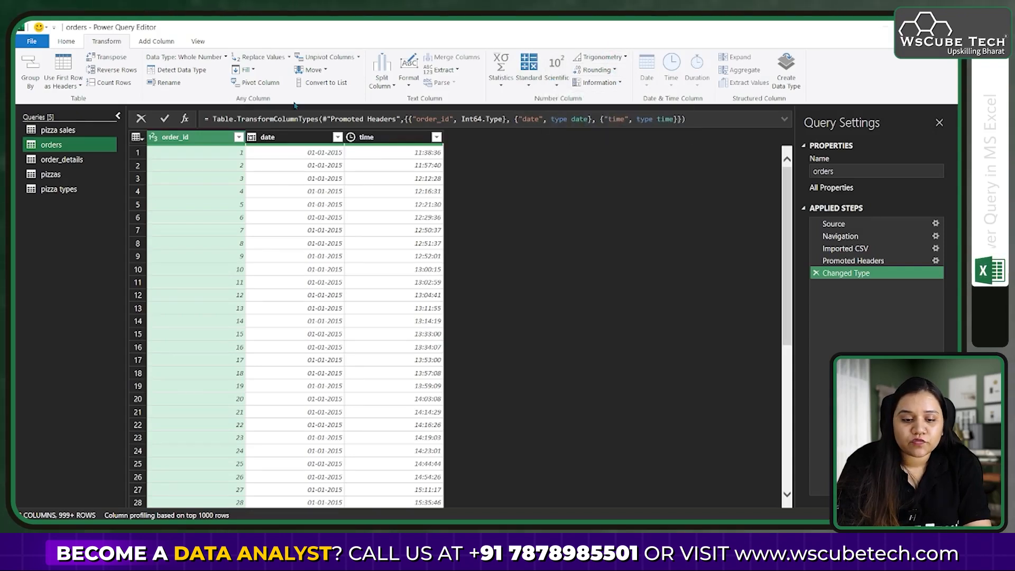
- Examine the Date transformations for the date column and the Time transformations for the time column in orders
{"action": "left_click", "coordinate": [312, 140]}
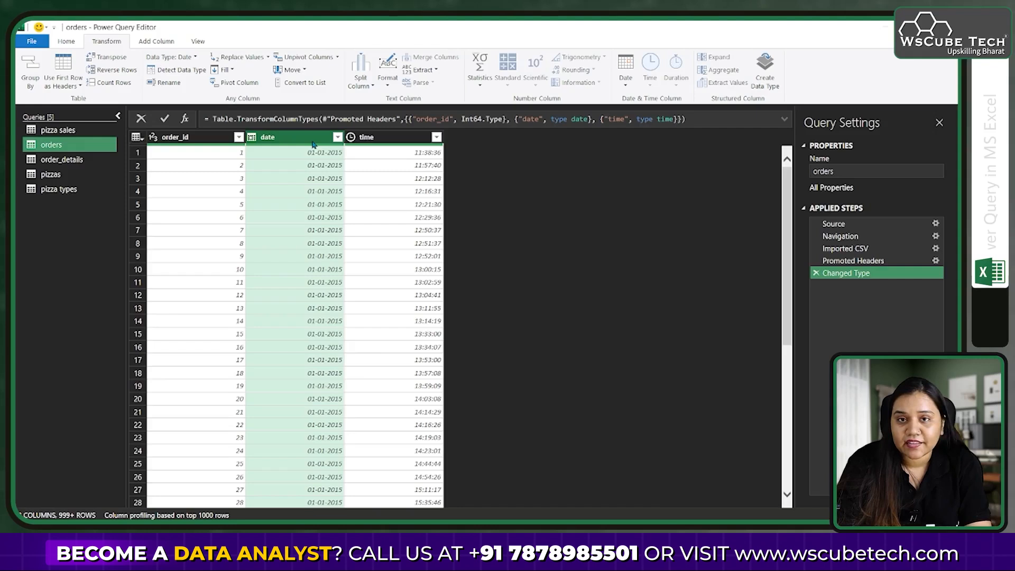
{"action": "left_click", "coordinate": [621, 78]}
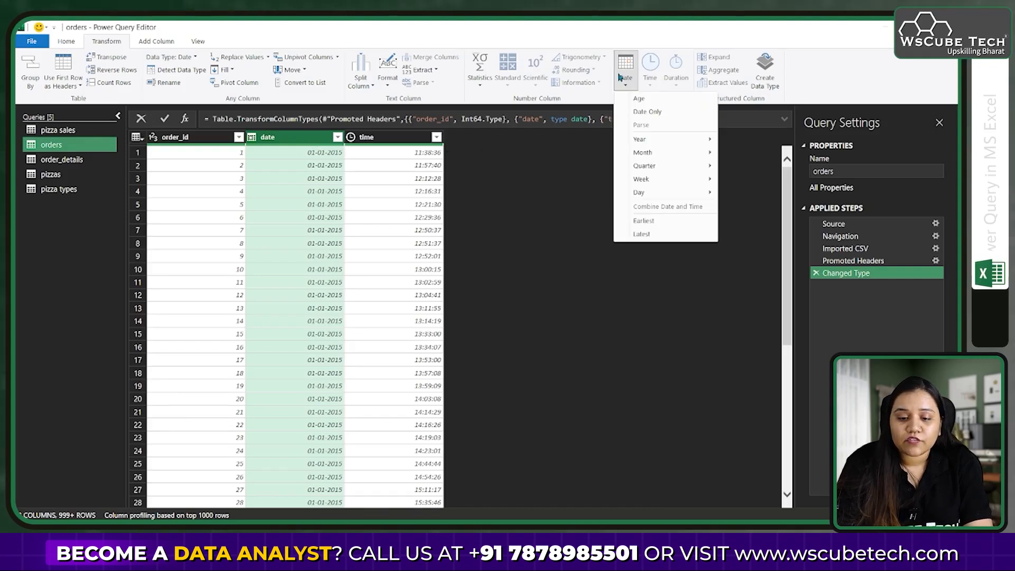
{"action": "left_click", "coordinate": [620, 78]}
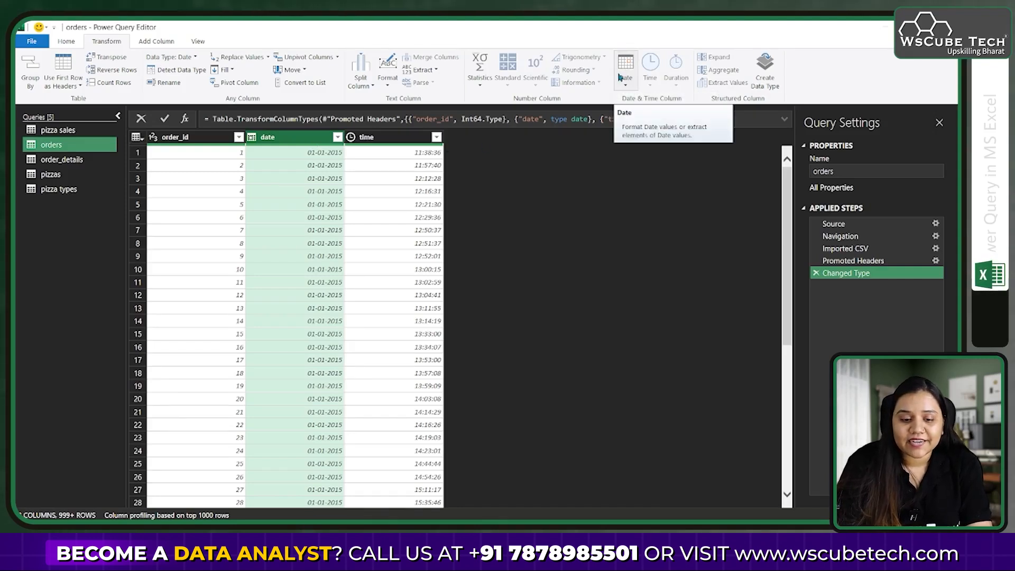
{"action": "left_click", "coordinate": [376, 139]}
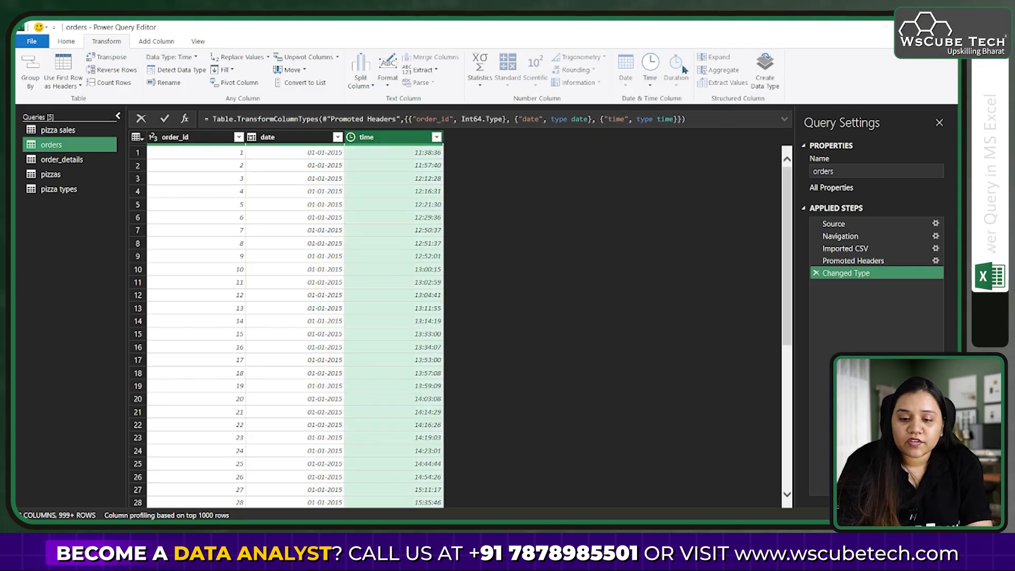
{"action": "left_click", "coordinate": [650, 78]}
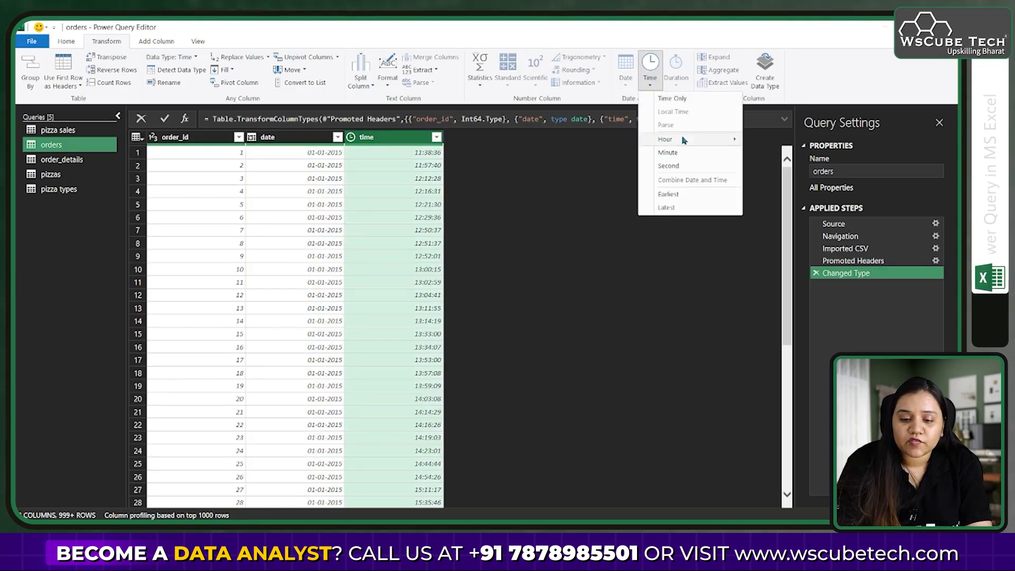
{"action": "mouse_move", "coordinate": [684, 140]}
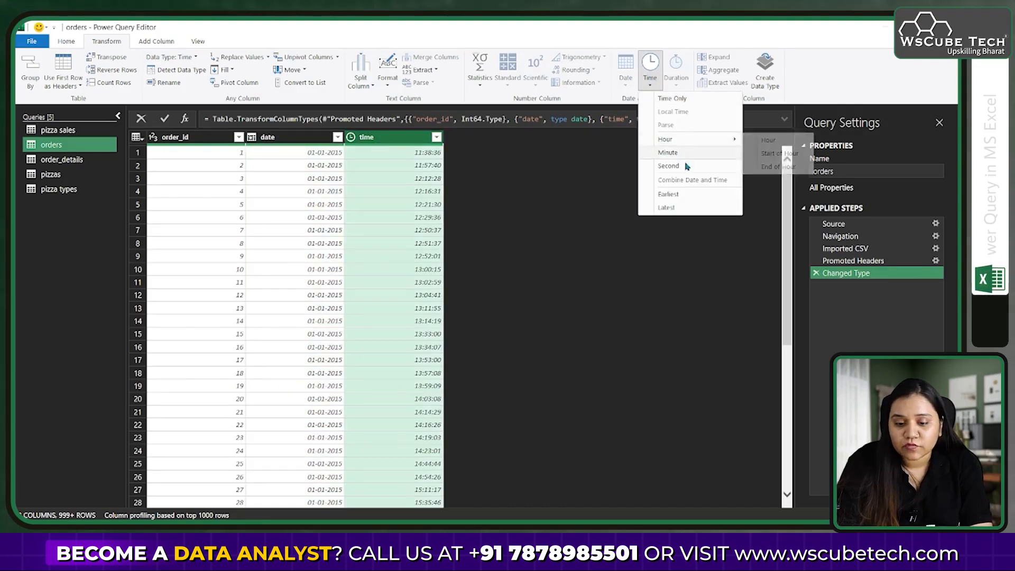
{"action": "left_click", "coordinate": [552, 217]}
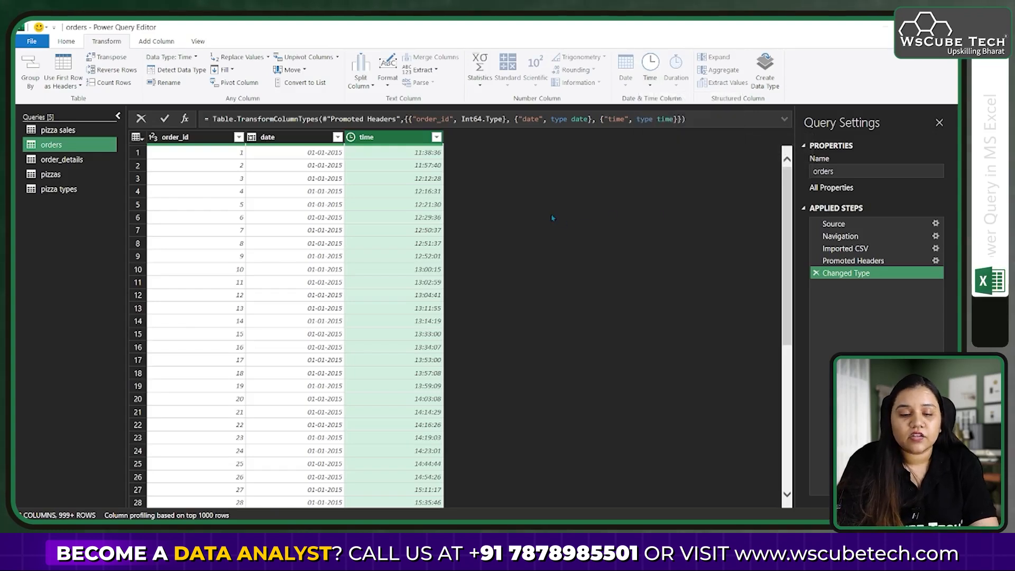
- Compare the commands that transform existing columns with those that add new columns in the orders query
{"action": "left_click", "coordinate": [153, 42]}
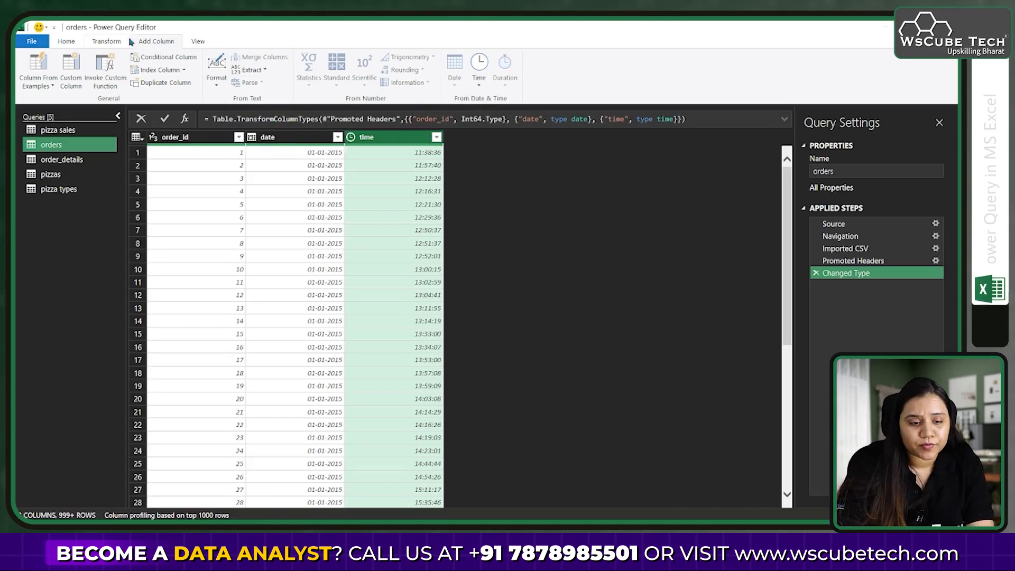
{"action": "left_click", "coordinate": [106, 40]}
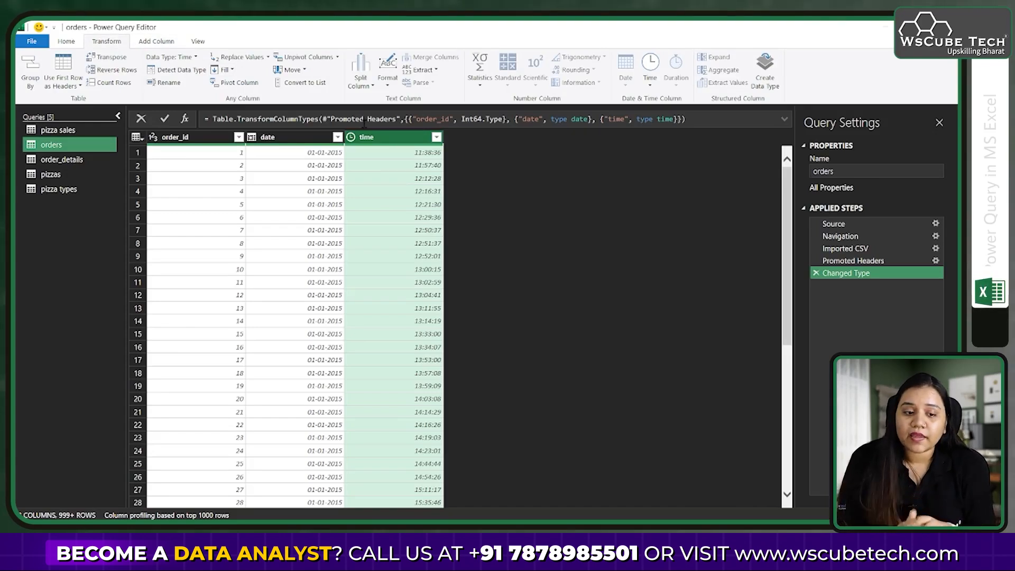
{"action": "left_click", "coordinate": [162, 43]}
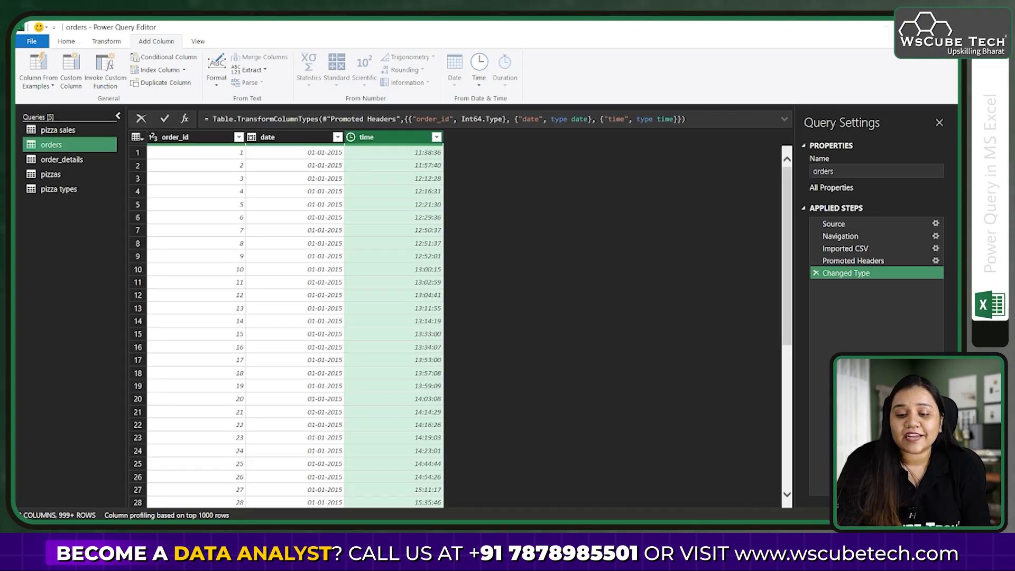
{"action": "left_click", "coordinate": [827, 172]}
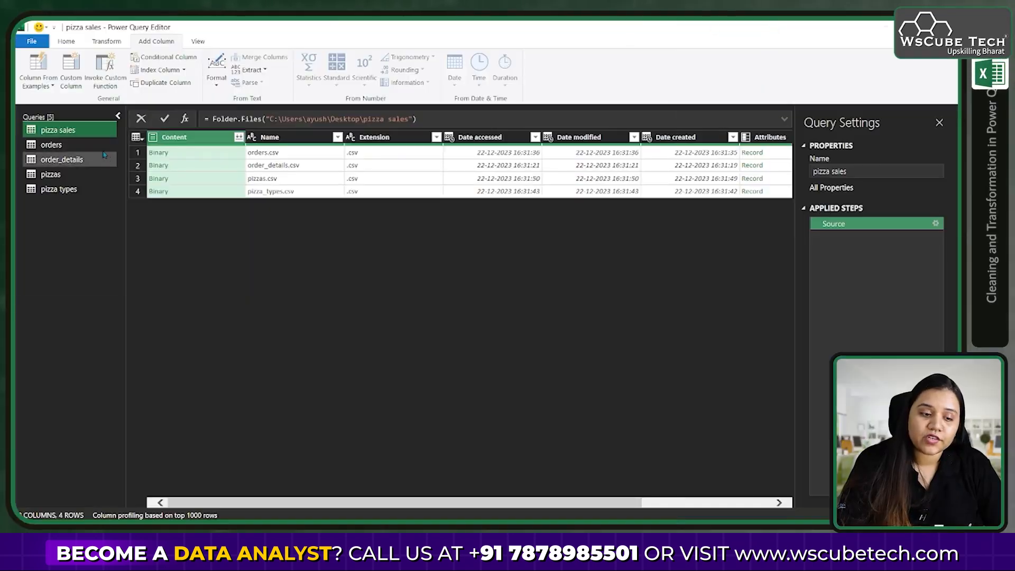
- Review the orders and order_details queries, and load the complete list of distinct quantity values in order_details without filtering
{"action": "left_click", "coordinate": [98, 145]}
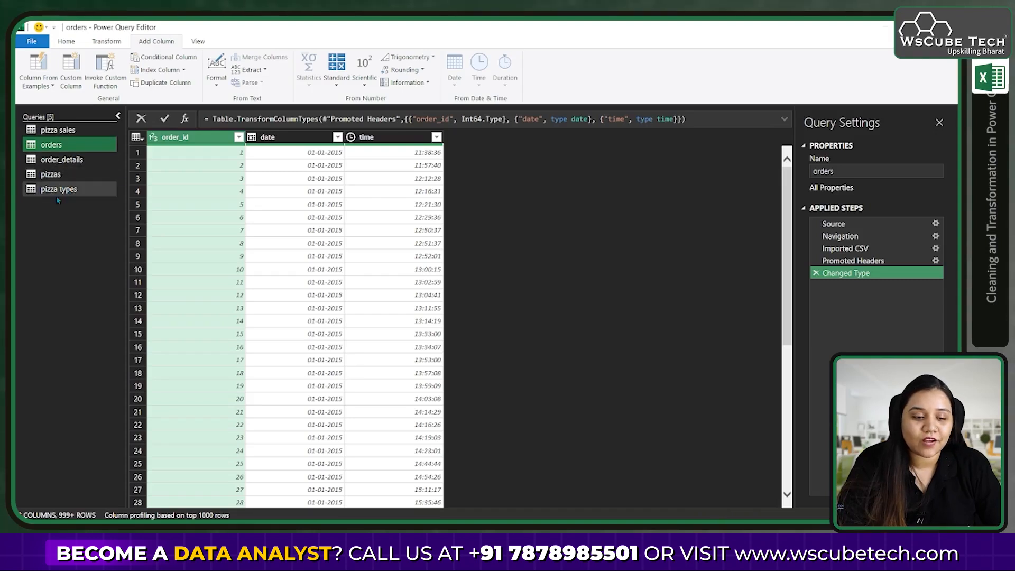
{"action": "left_click", "coordinate": [105, 158]}
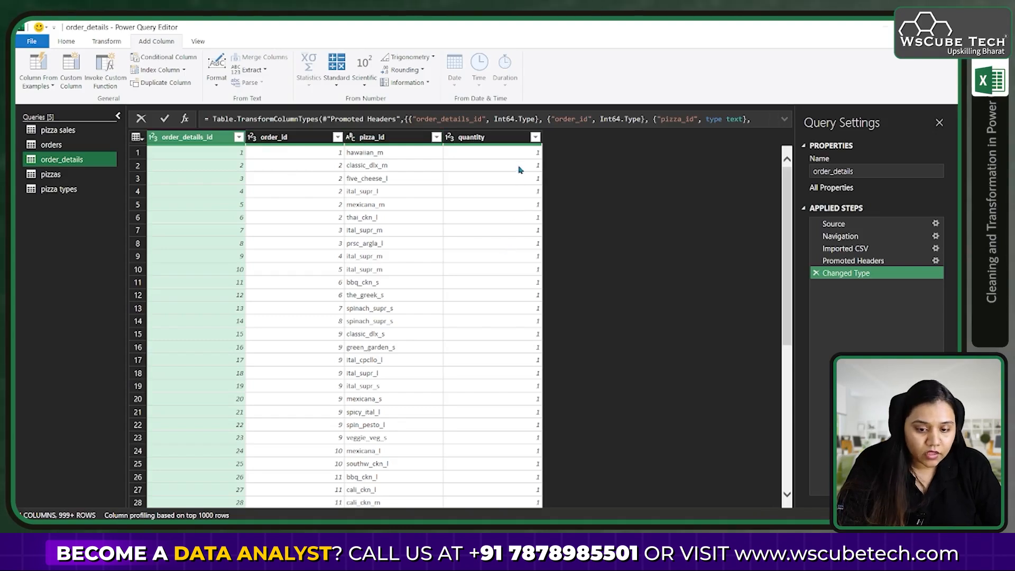
{"action": "left_click", "coordinate": [539, 140]}
{"action": "left_click", "coordinate": [536, 138]}
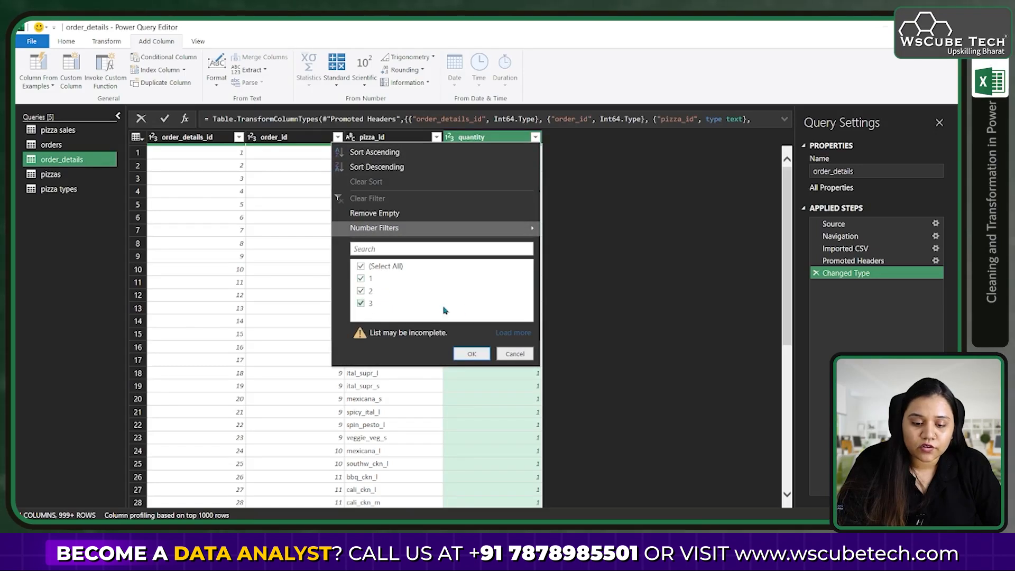
{"action": "left_click", "coordinate": [522, 333]}
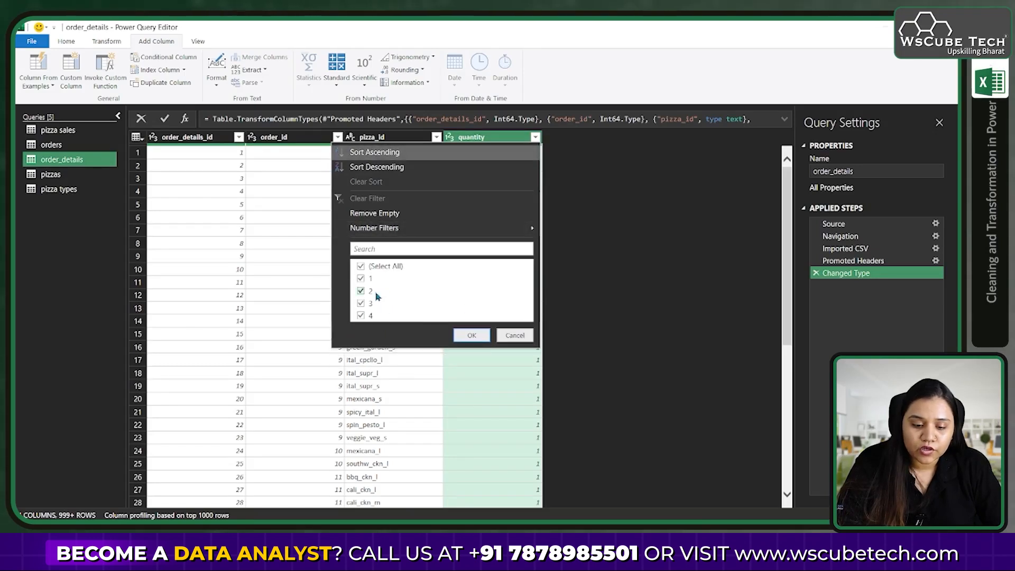
{"action": "left_click", "coordinate": [530, 337]}
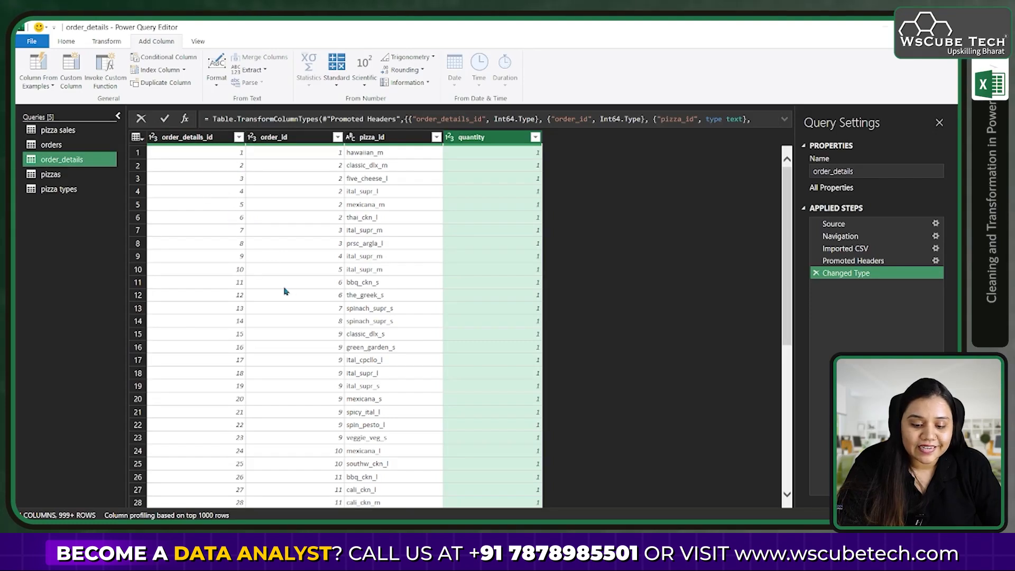
- Compare the order_id and order_details_id columns in the order_details query to see how their values relate
{"action": "left_click", "coordinate": [285, 137]}
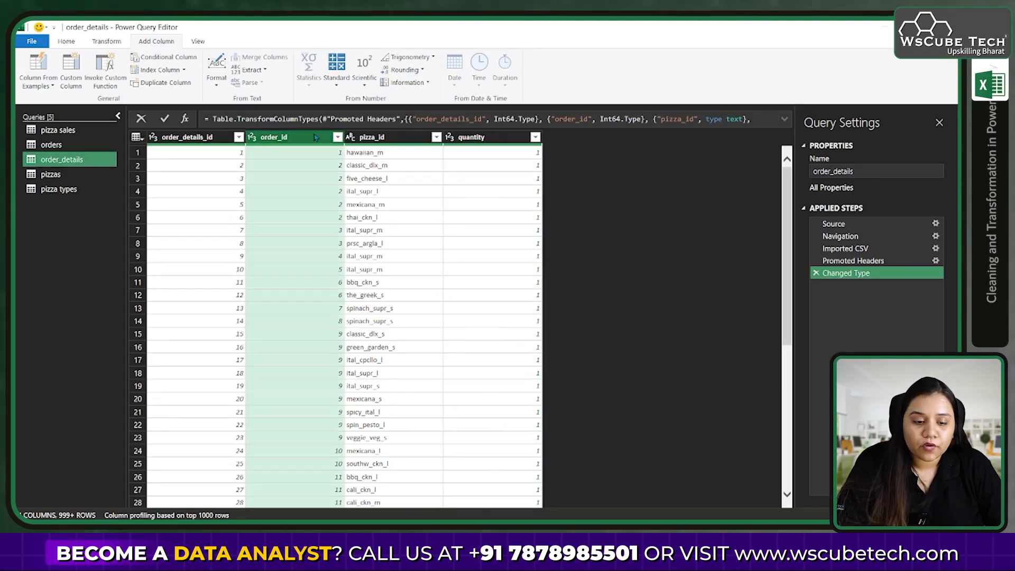
{"action": "left_click", "coordinate": [203, 135]}
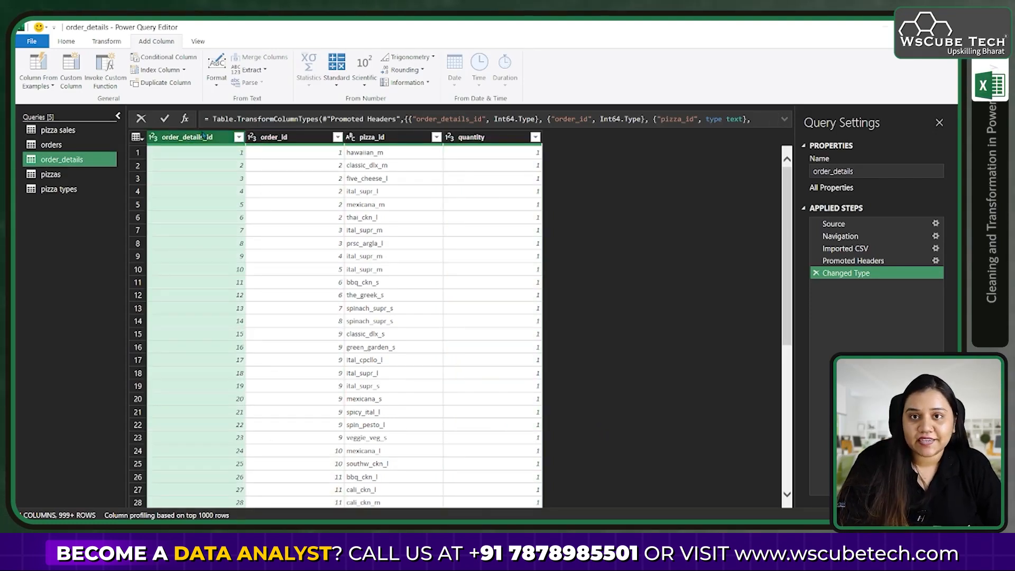
{"action": "left_click", "coordinate": [289, 141]}
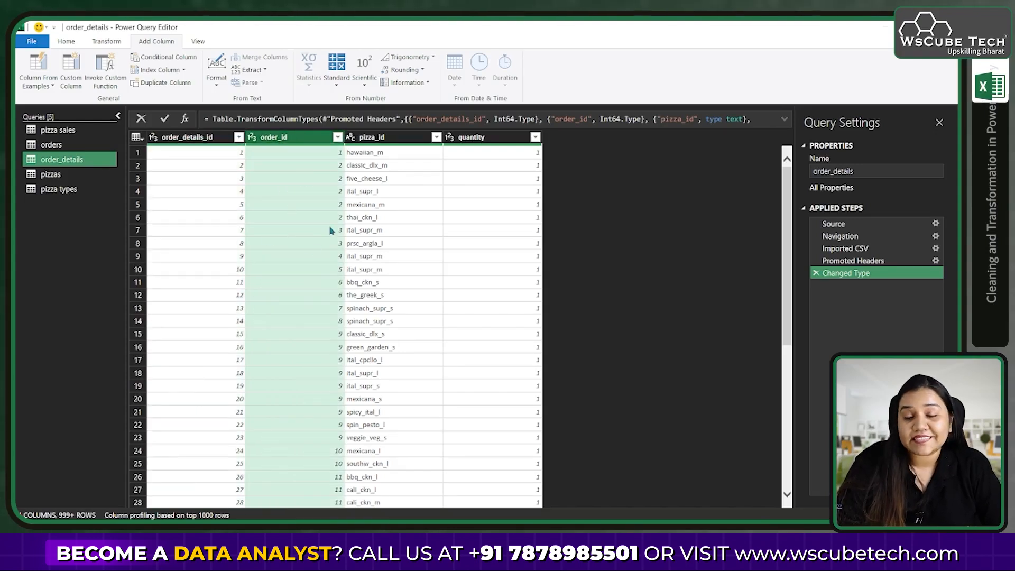
{"action": "left_click", "coordinate": [315, 156]}
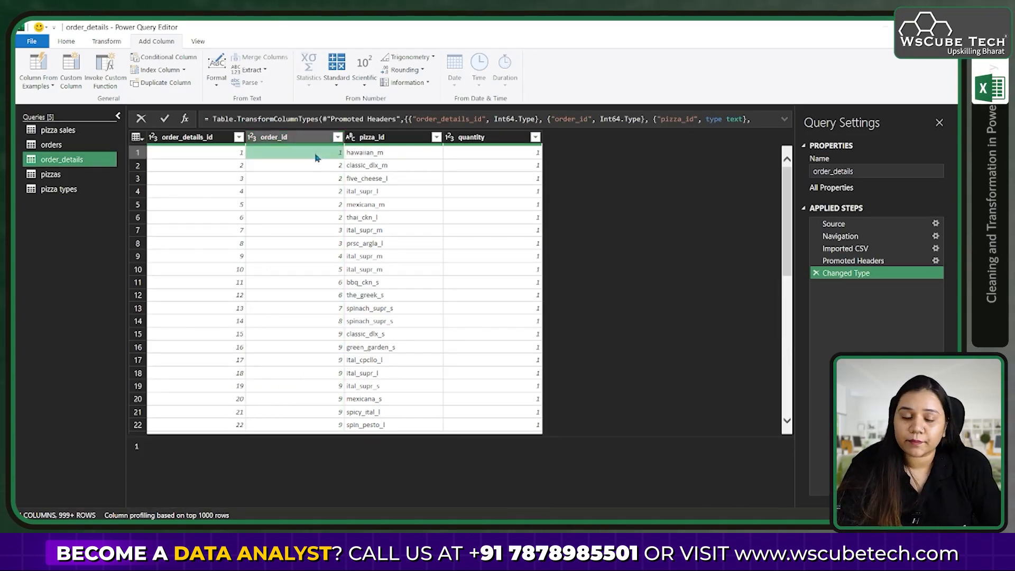
{"action": "left_click", "coordinate": [243, 155]}
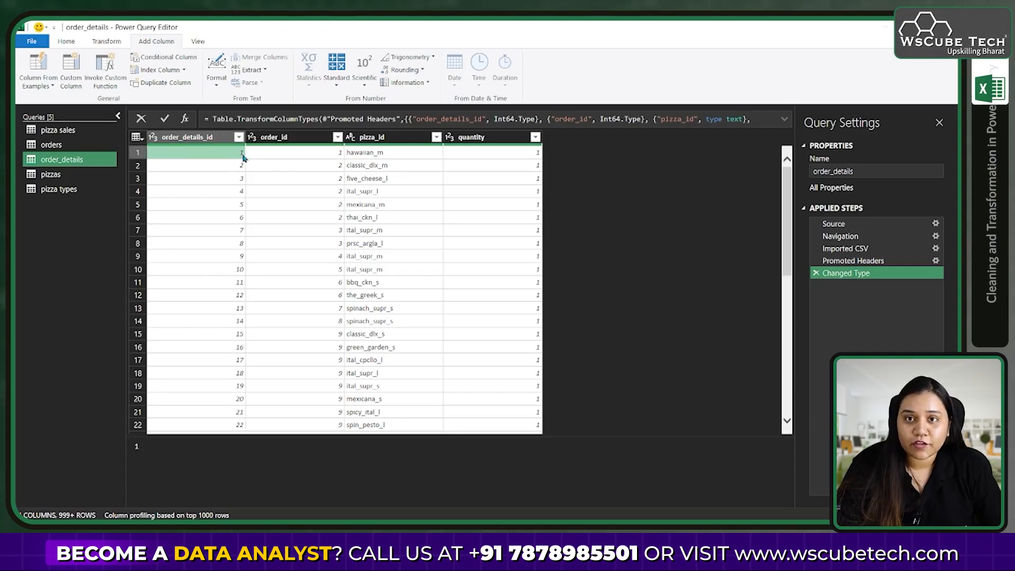
{"action": "left_click", "coordinate": [307, 167]}
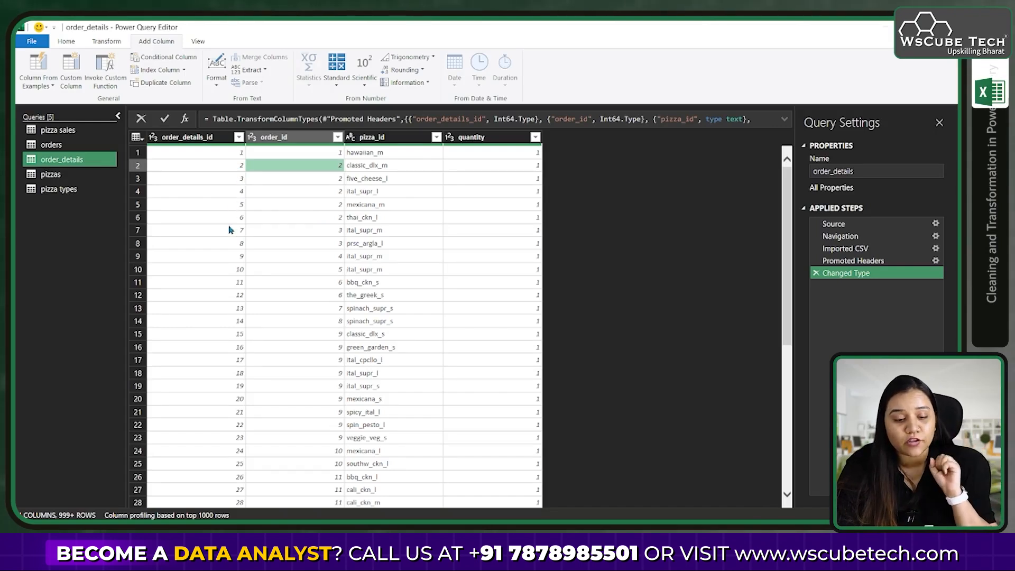
{"action": "left_click", "coordinate": [293, 137]}
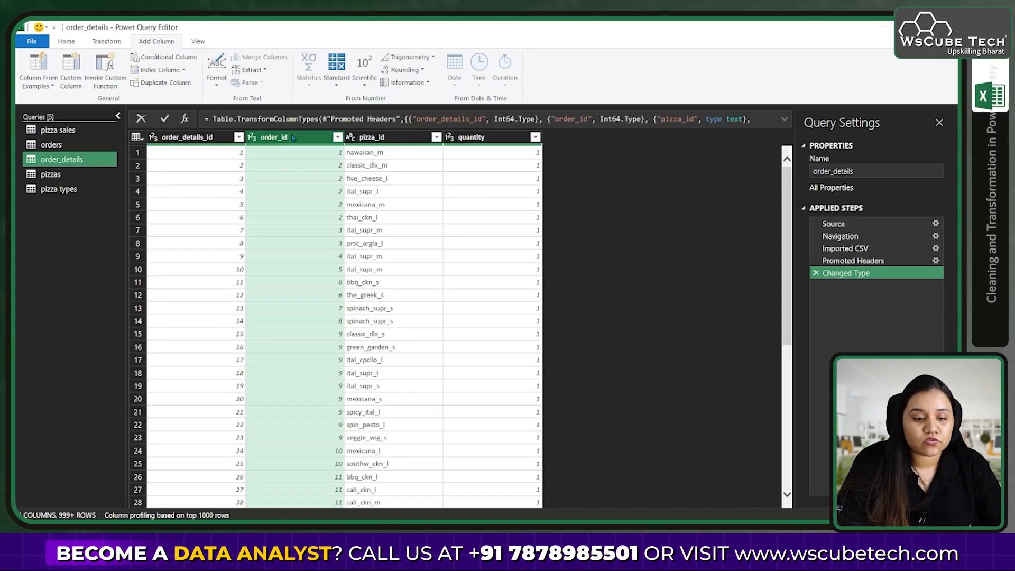
{"action": "left_click", "coordinate": [198, 138]}
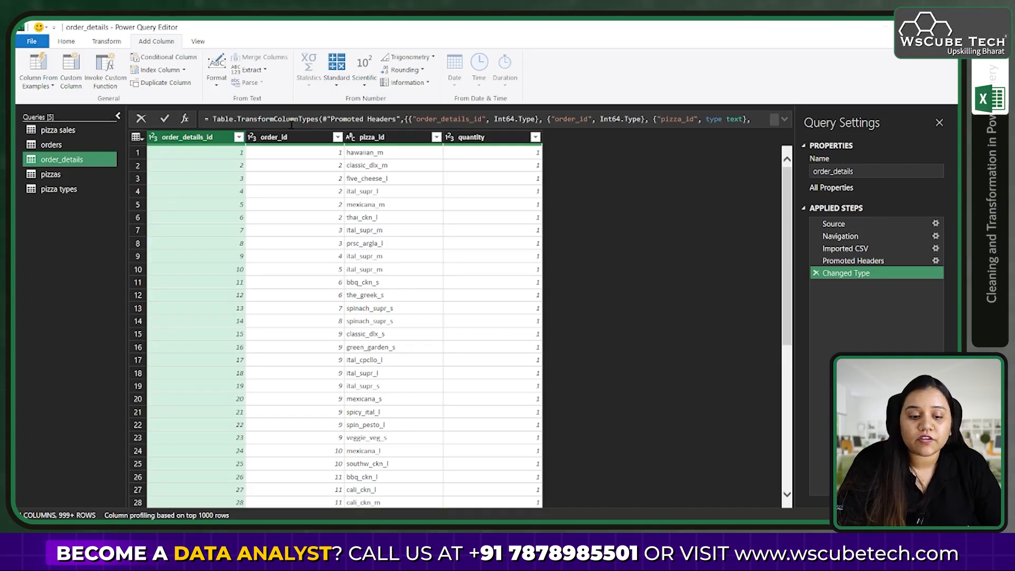
- Examine the order_id values row by row in order_details, and compare pizza_id with pizza_type_id in the pizzas query
{"action": "left_click", "coordinate": [298, 140]}
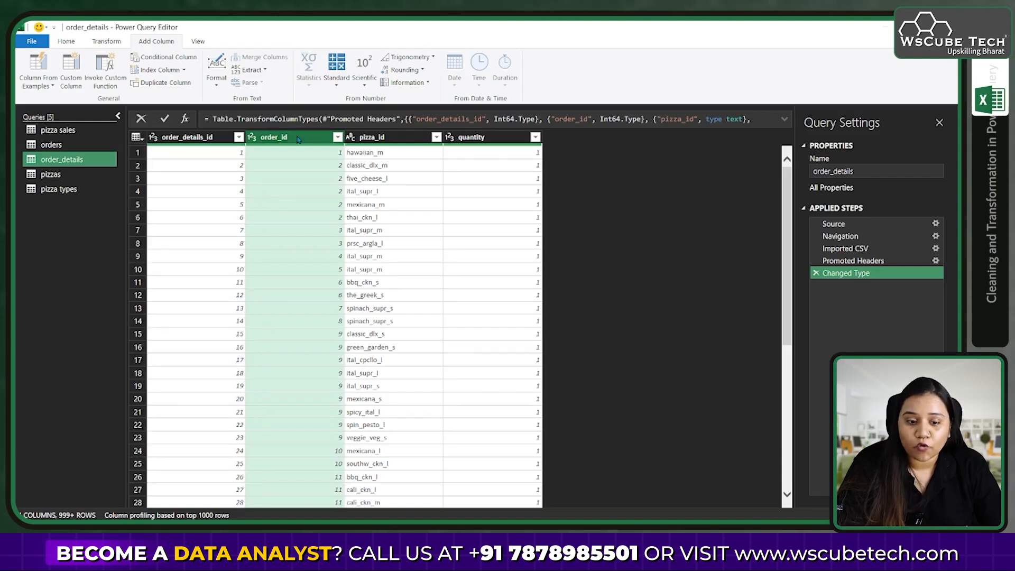
{"action": "left_click", "coordinate": [306, 164]}
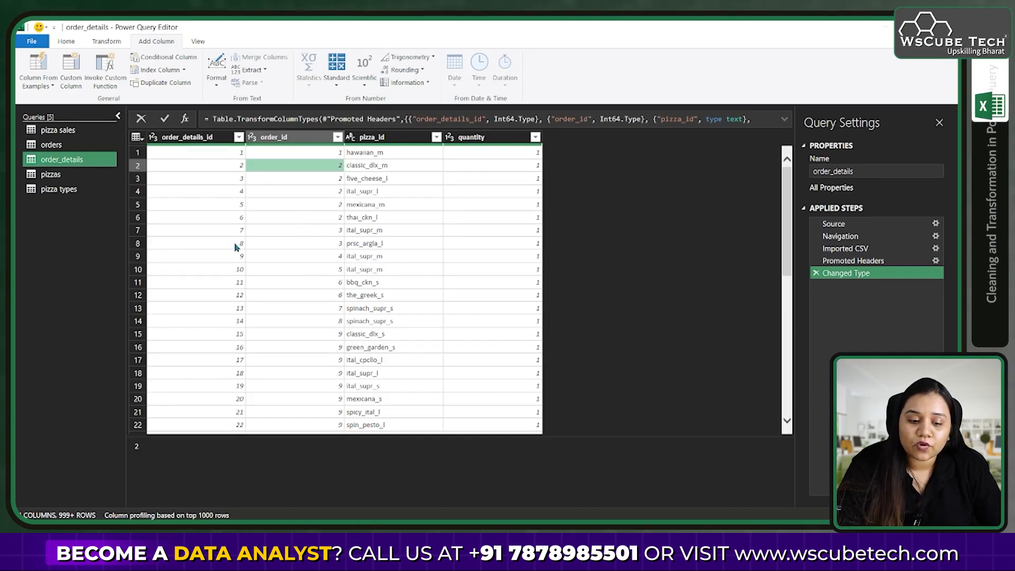
{"action": "left_click", "coordinate": [280, 259]}
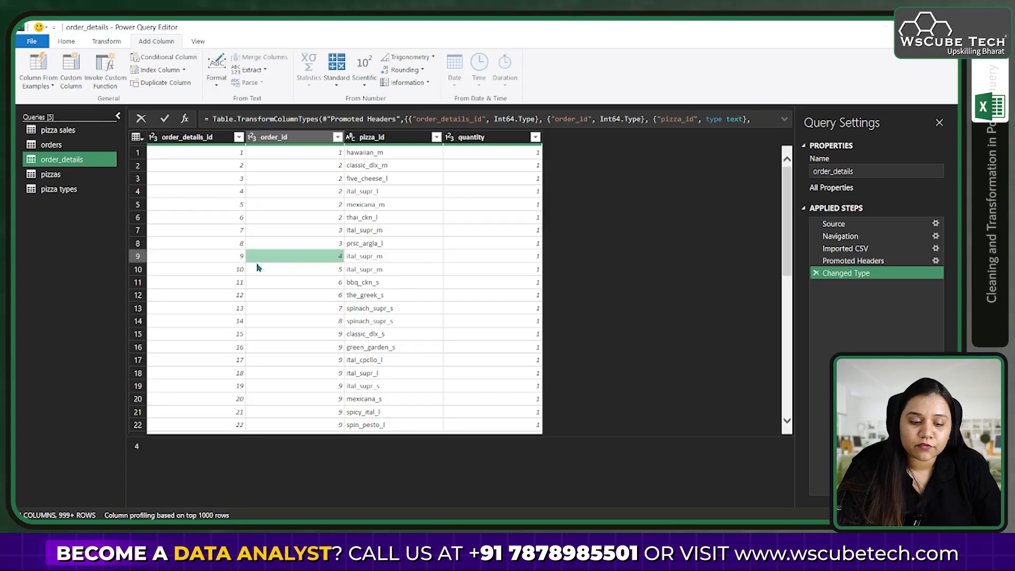
{"action": "left_click", "coordinate": [257, 271]}
{"action": "left_click", "coordinate": [269, 287]}
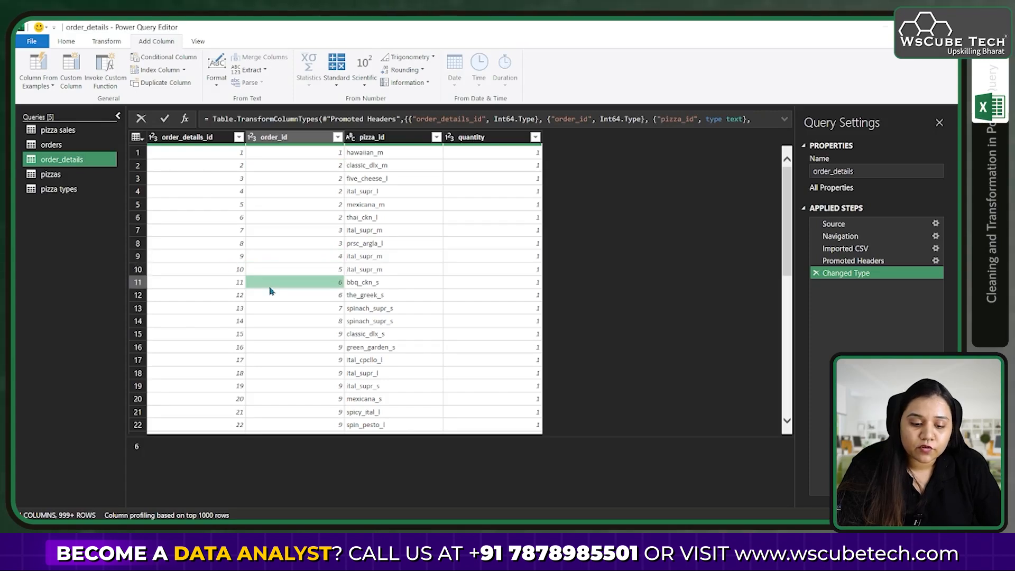
{"action": "left_click", "coordinate": [288, 309]}
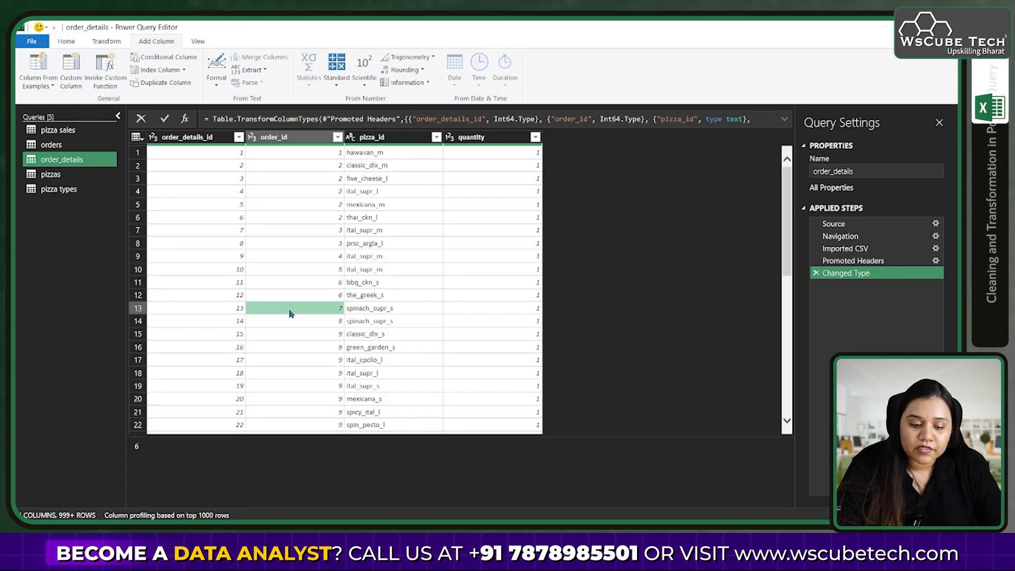
{"action": "scroll", "coordinate": [302, 379], "scroll_direction": "down", "scroll_amount": 2}
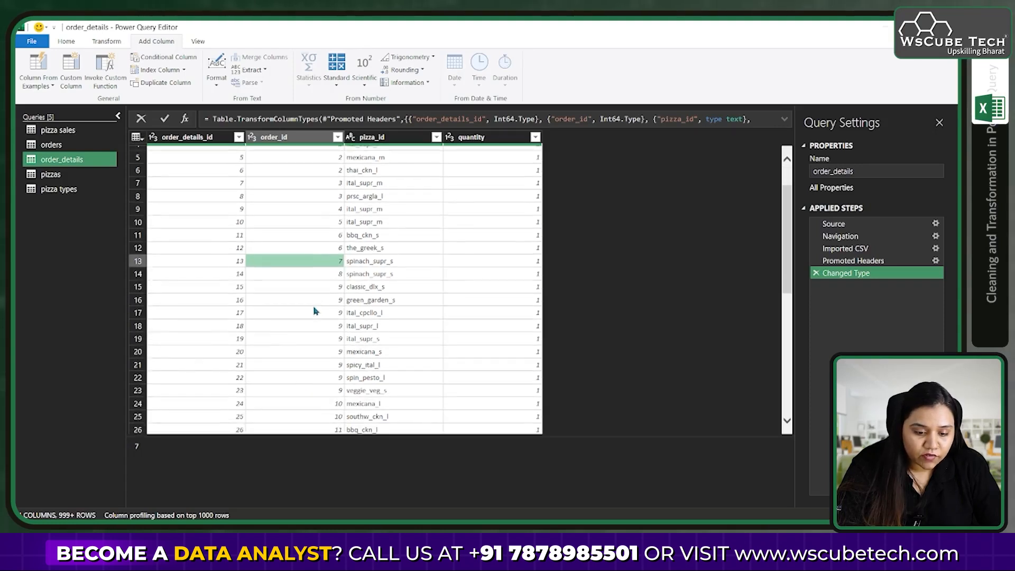
{"action": "left_click", "coordinate": [315, 290]}
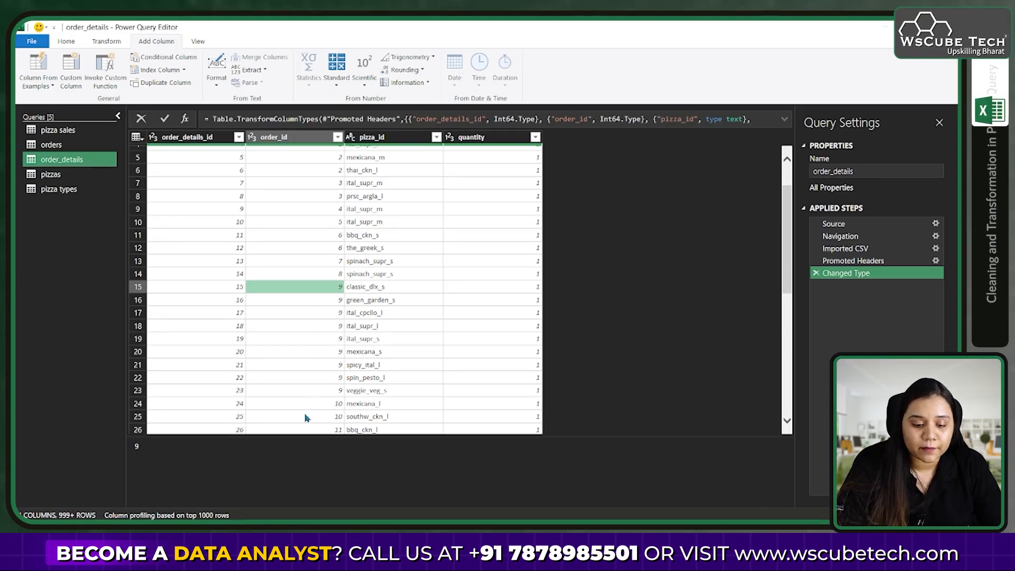
{"action": "scroll", "coordinate": [305, 419], "scroll_direction": "down", "scroll_amount": 2}
{"action": "scroll", "coordinate": [305, 418], "scroll_direction": "up", "scroll_amount": 4}
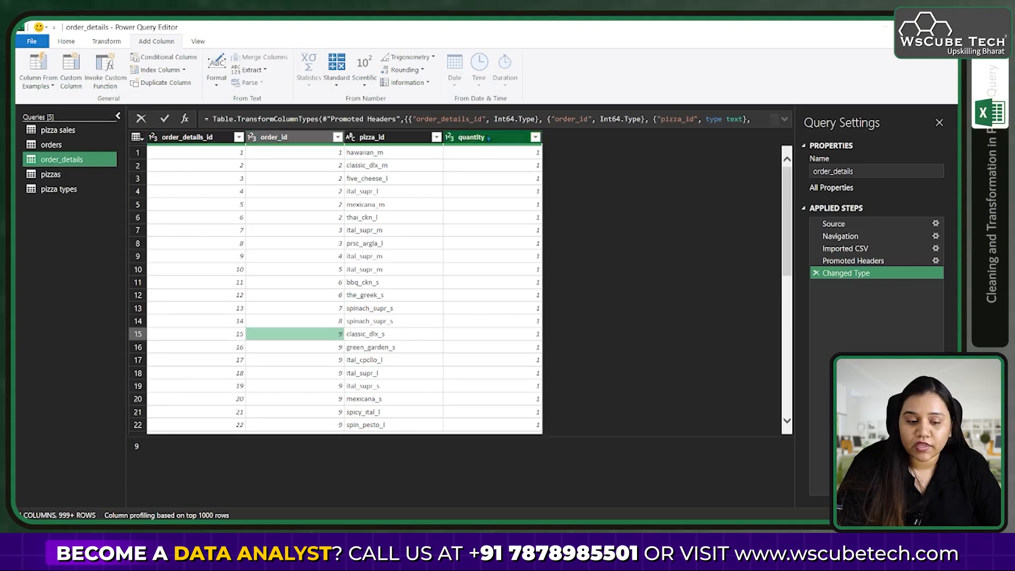
{"action": "left_click", "coordinate": [97, 174]}
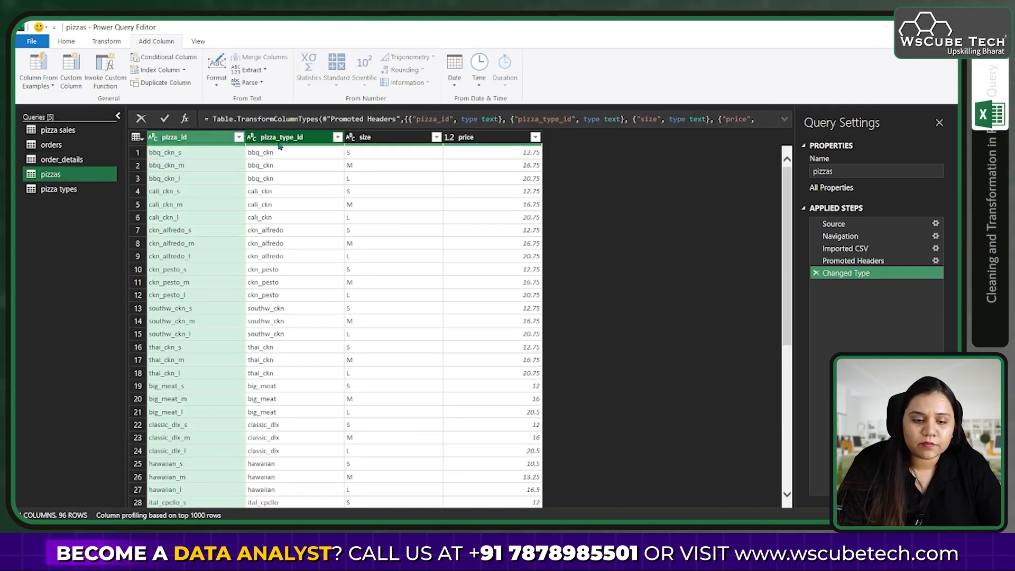
{"action": "left_click", "coordinate": [307, 147]}
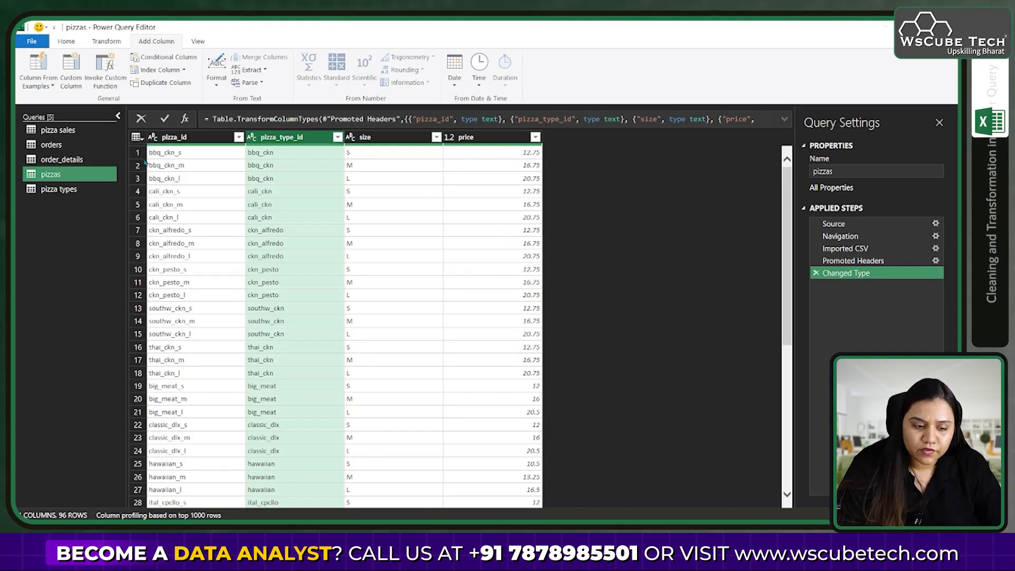
- Use the first row as column headers in the pizza types query
{"action": "left_click", "coordinate": [58, 188]}
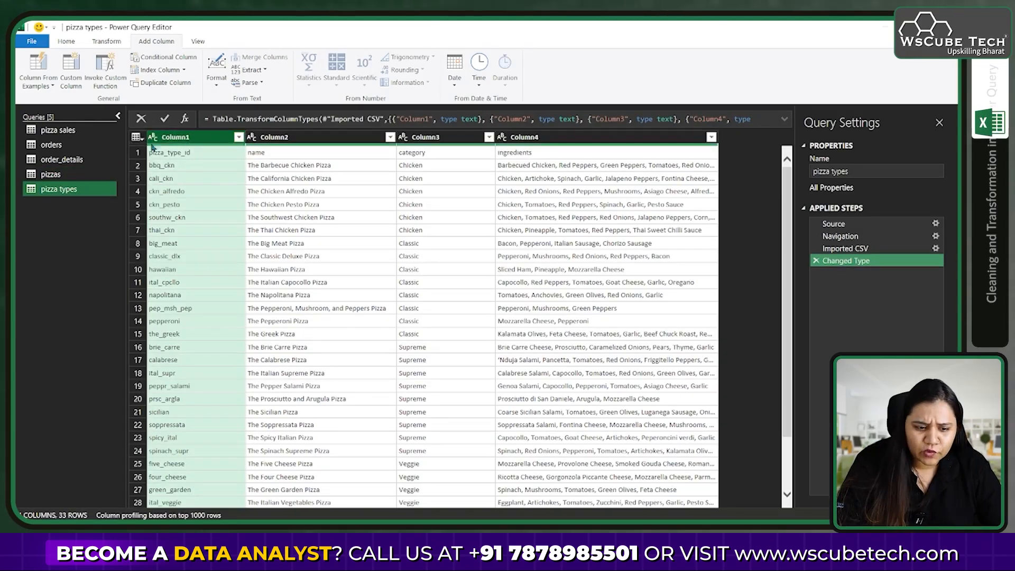
{"action": "left_click", "coordinate": [135, 138]}
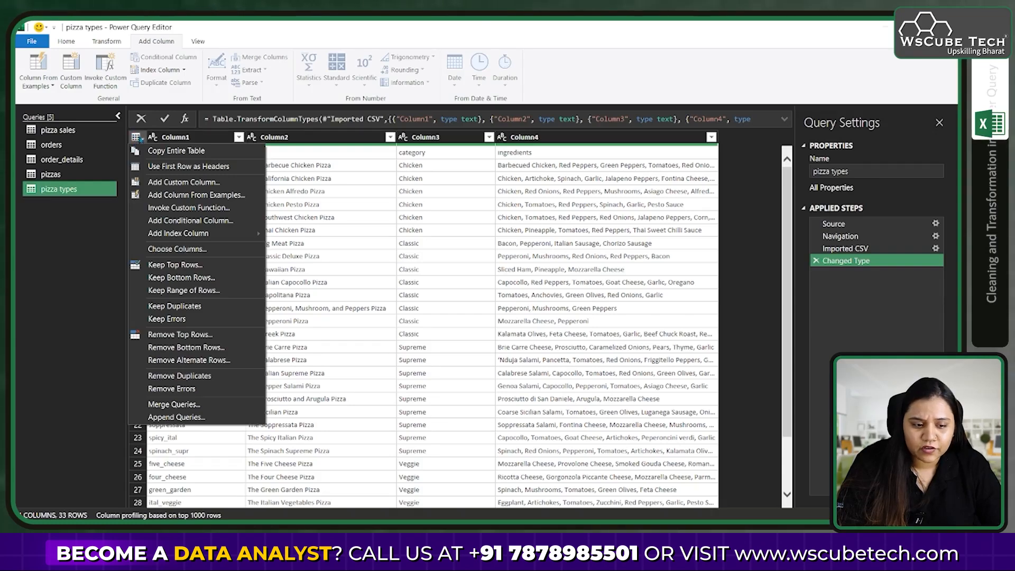
{"action": "left_click", "coordinate": [298, 180]}
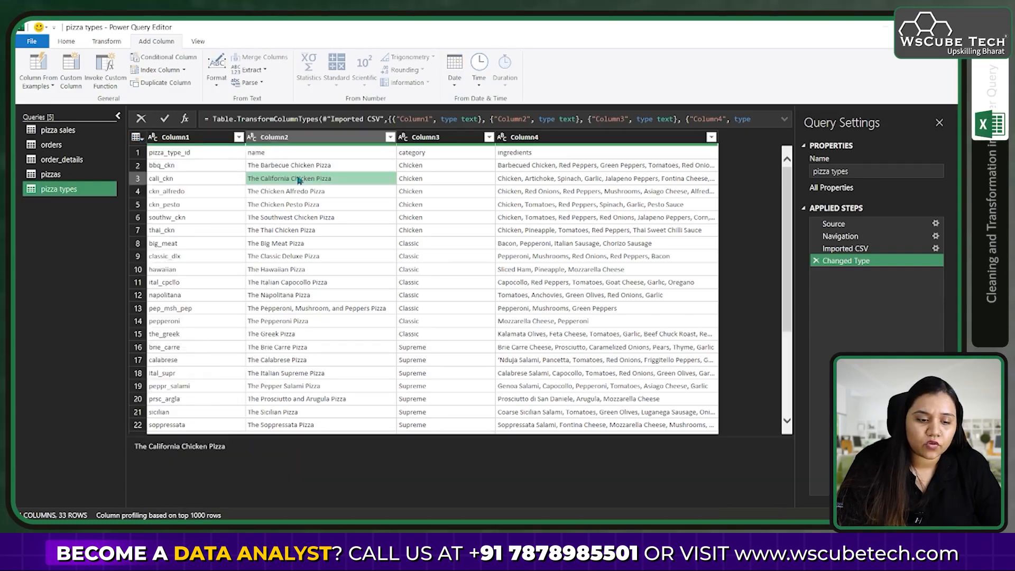
{"action": "left_click", "coordinate": [64, 45]}
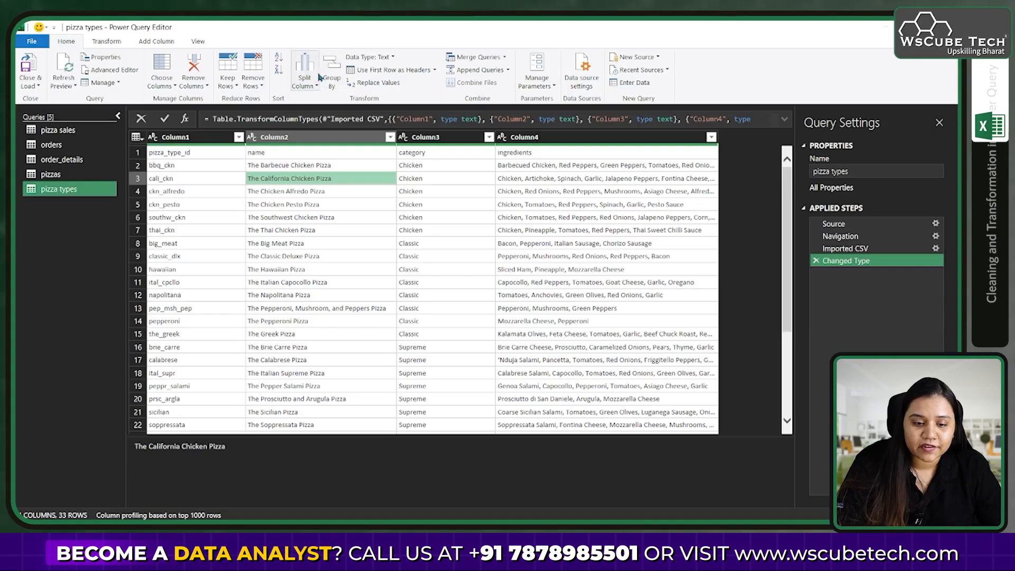
{"action": "left_click", "coordinate": [390, 70]}
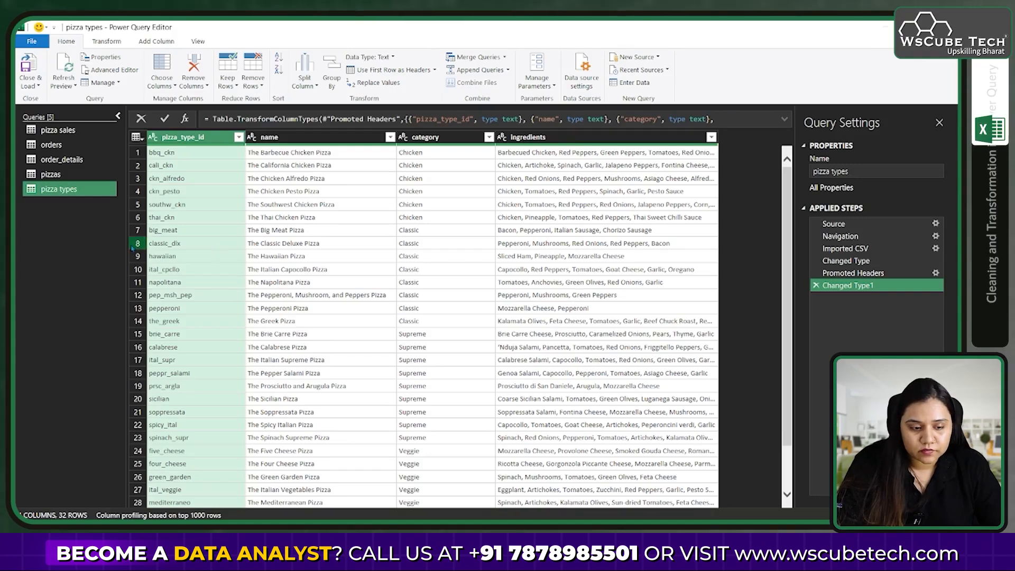
- Review the columns of the pizzas, order_details, orders and pizza types queries to check which ID columns they share
{"action": "left_click", "coordinate": [79, 180]}
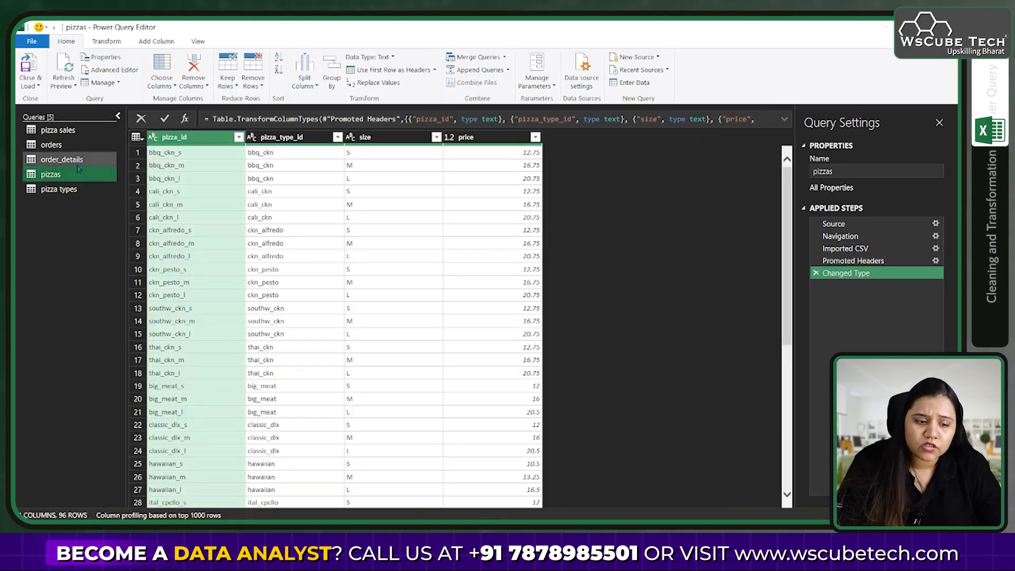
{"action": "left_click", "coordinate": [74, 158]}
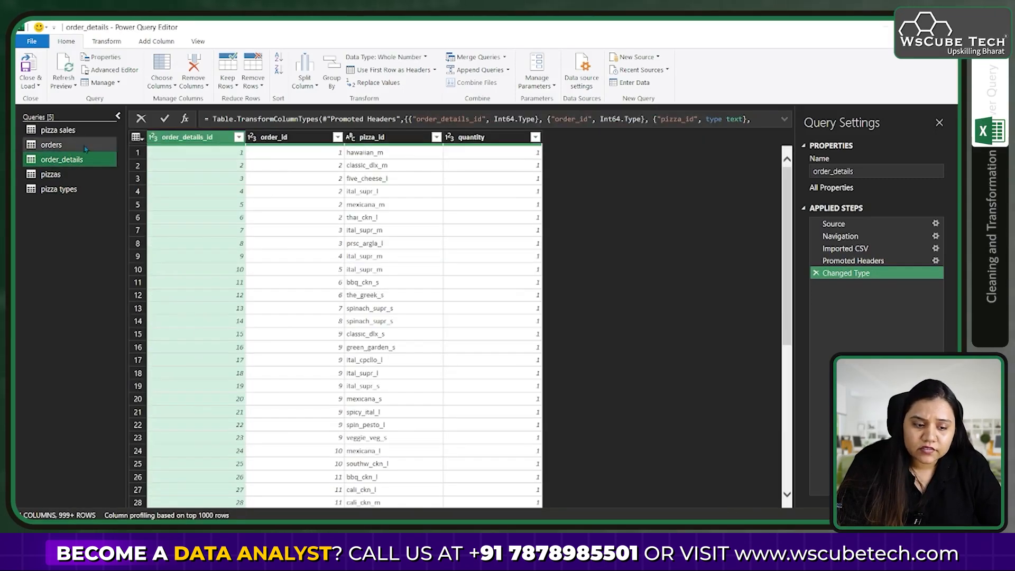
{"action": "left_click", "coordinate": [77, 146]}
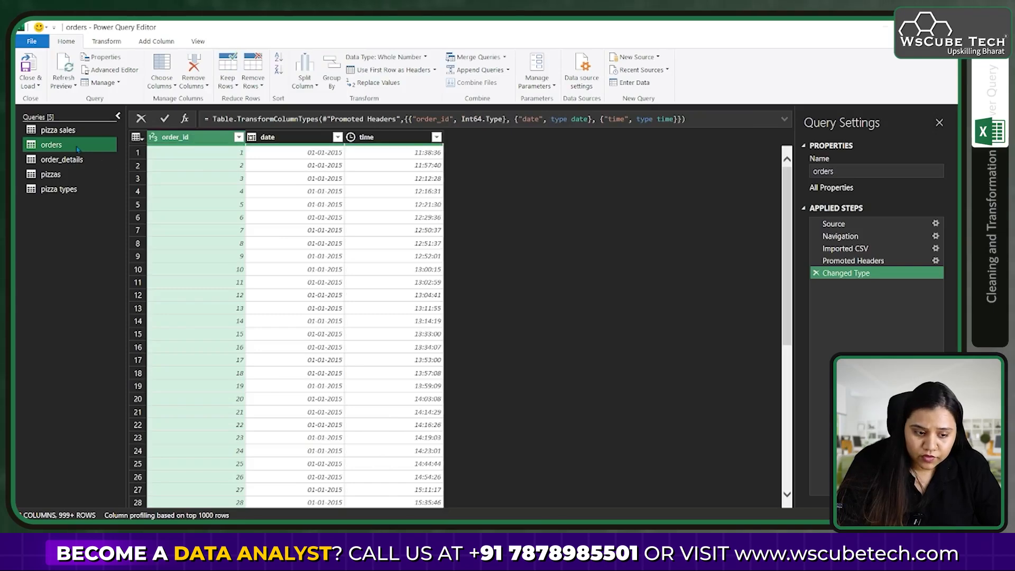
{"action": "left_click", "coordinate": [74, 160]}
{"action": "left_click", "coordinate": [62, 176]}
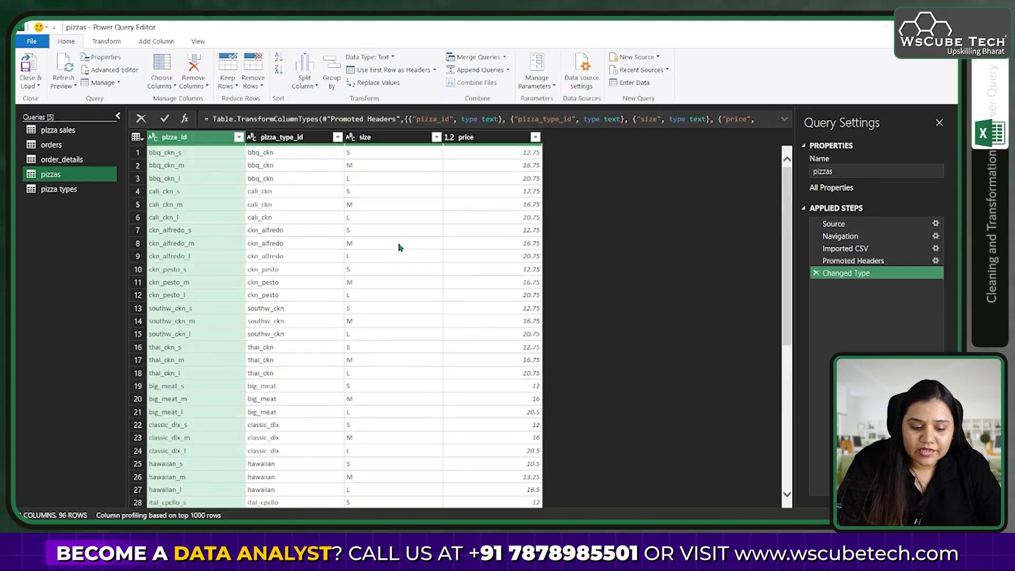
{"action": "left_click", "coordinate": [98, 190]}
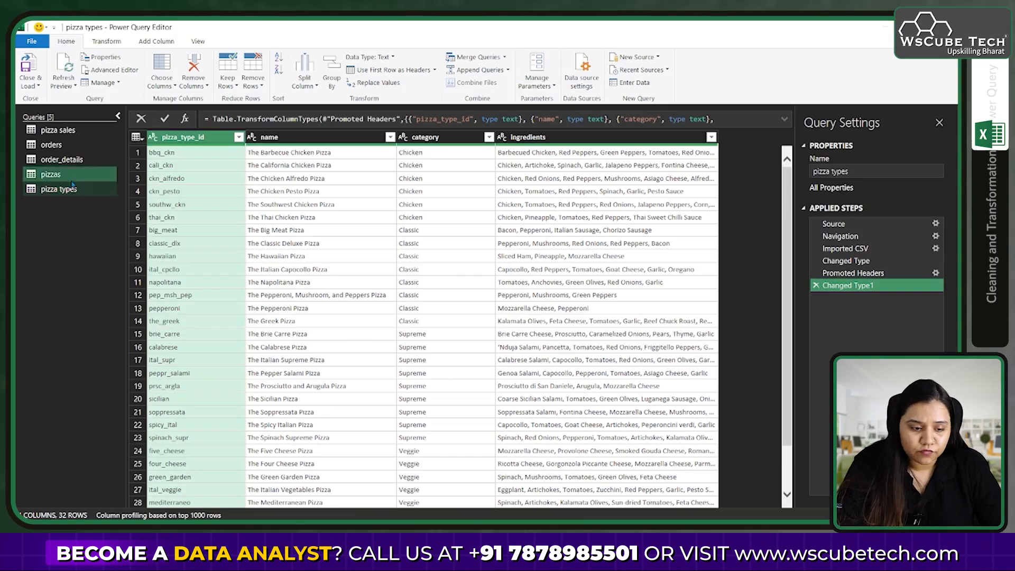
{"action": "left_click", "coordinate": [58, 175]}
{"action": "left_click", "coordinate": [79, 160]}
- Add a new column with the name of the month, based on the date column in the orders query
{"action": "left_click", "coordinate": [79, 145]}
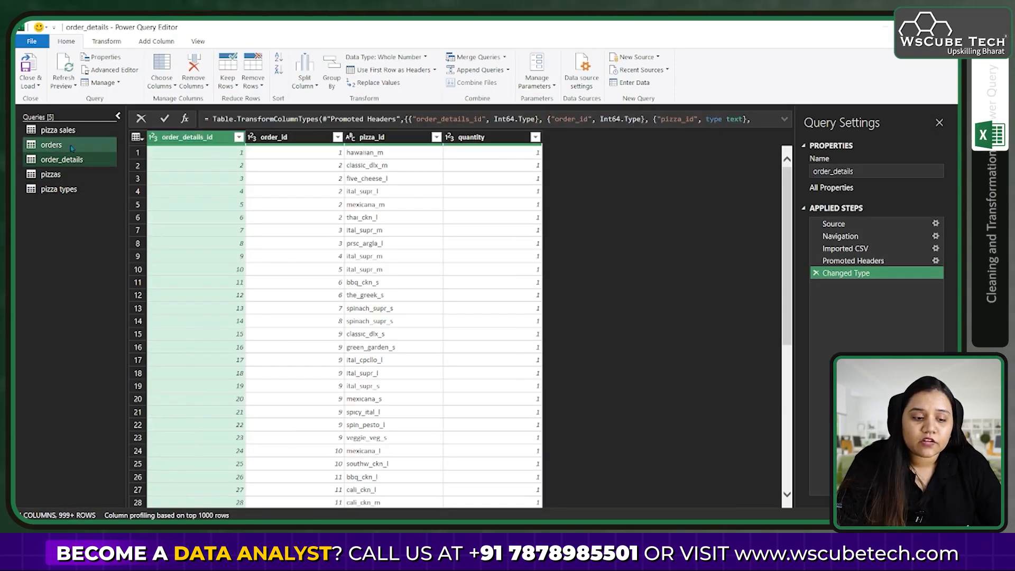
{"action": "left_click", "coordinate": [295, 138]}
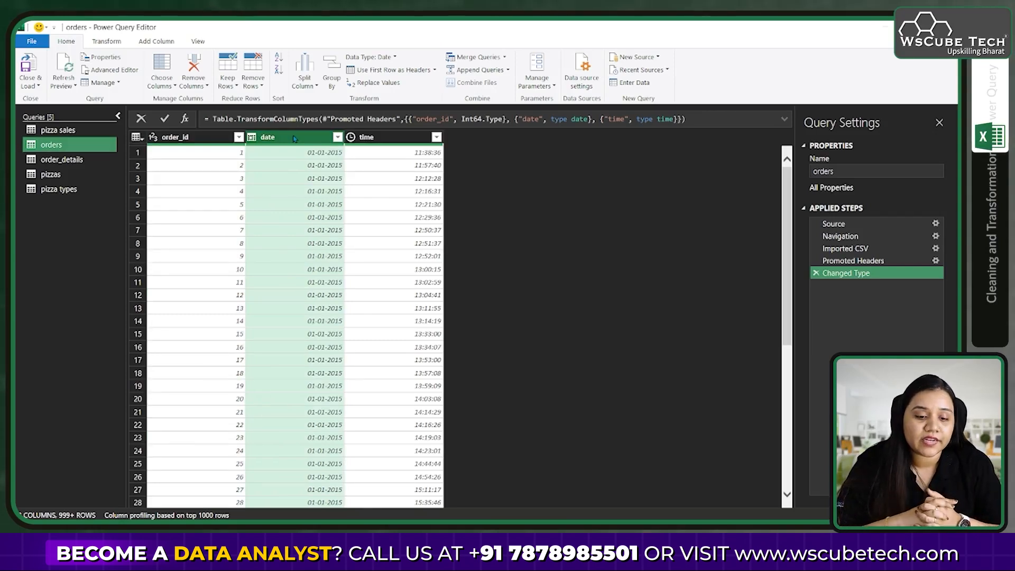
{"action": "left_click", "coordinate": [106, 43]}
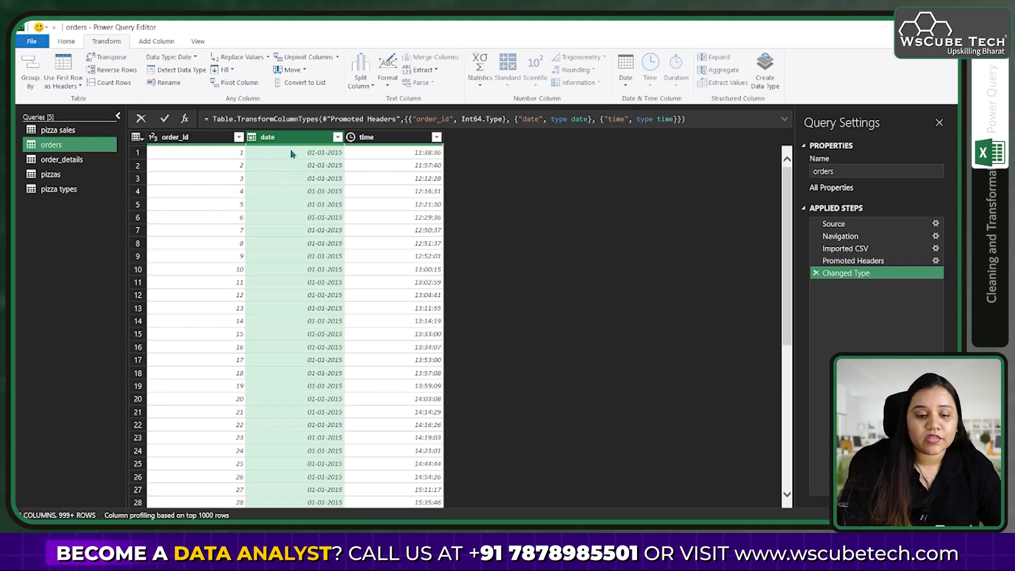
{"action": "left_click", "coordinate": [159, 42]}
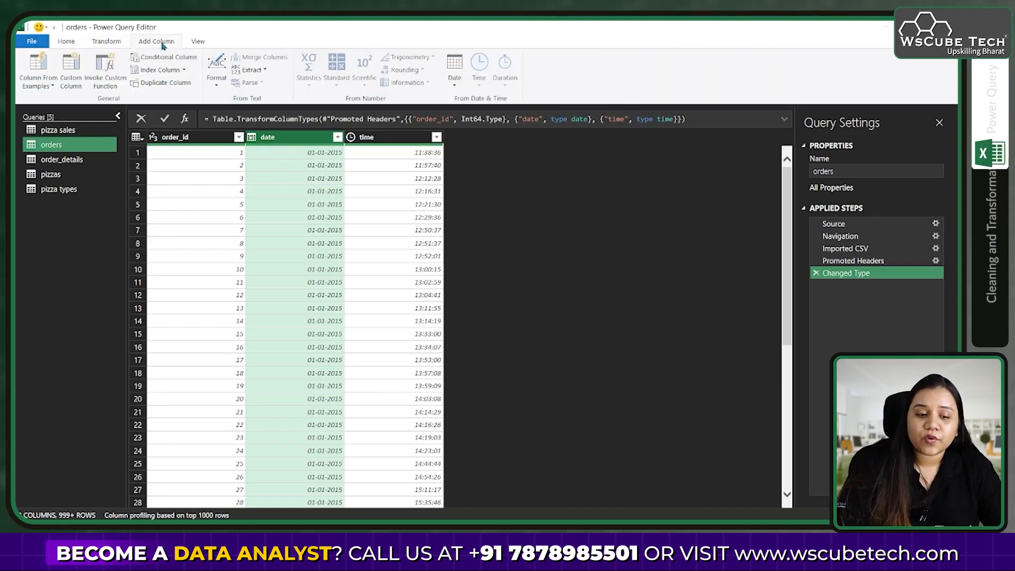
{"action": "left_click", "coordinate": [454, 84]}
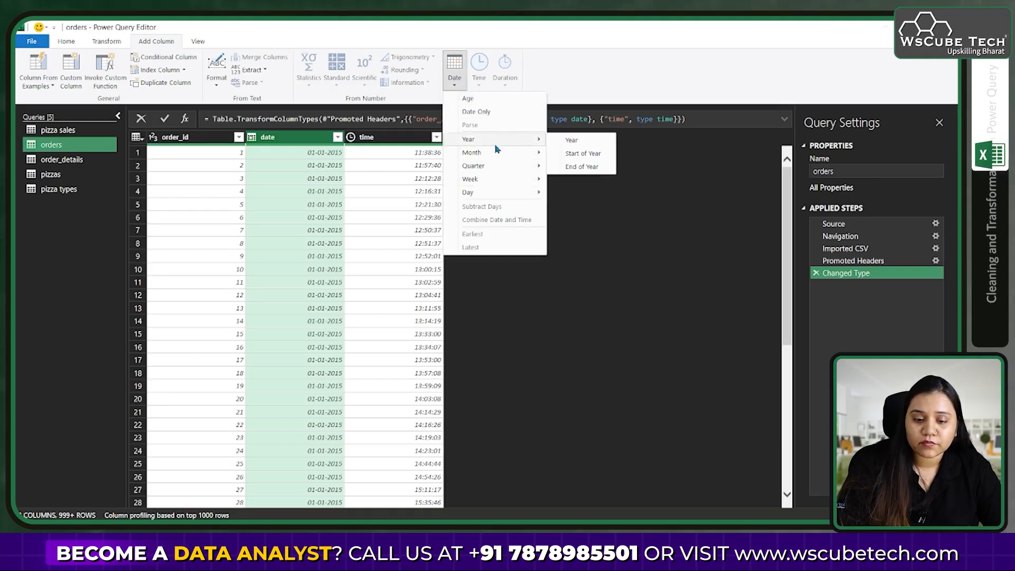
{"action": "mouse_move", "coordinate": [503, 166]}
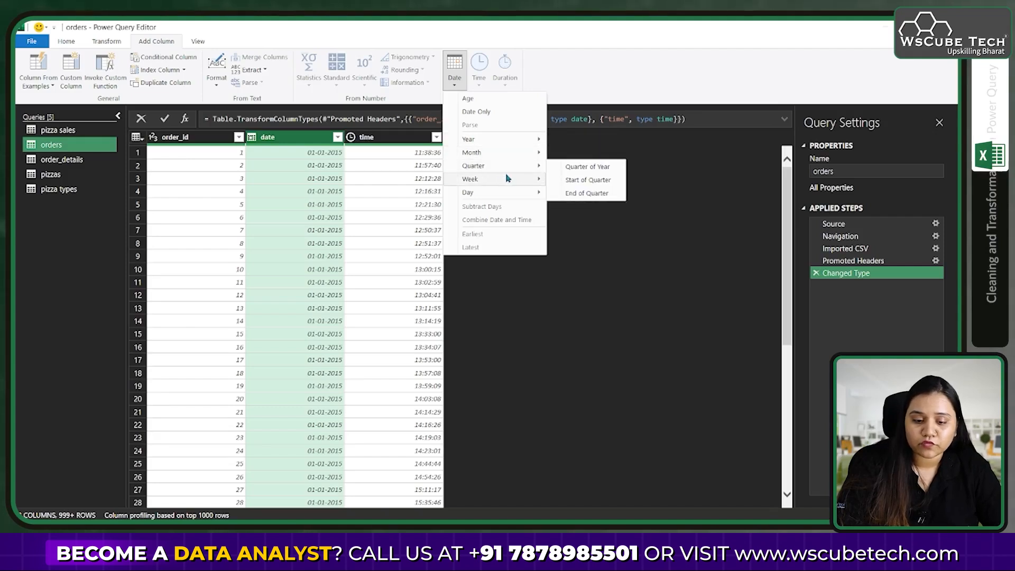
{"action": "mouse_move", "coordinate": [512, 185]}
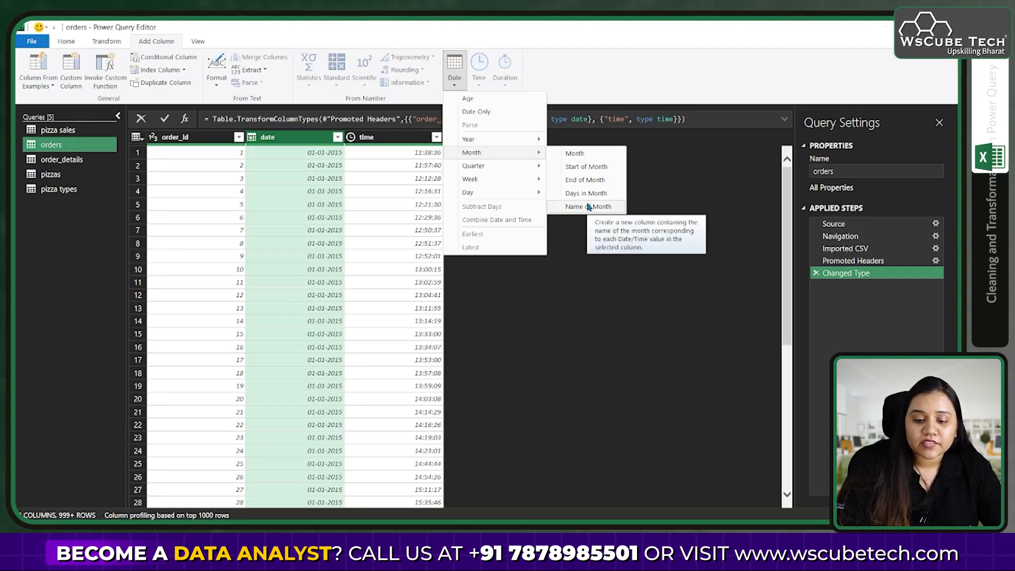
{"action": "left_click", "coordinate": [588, 207]}
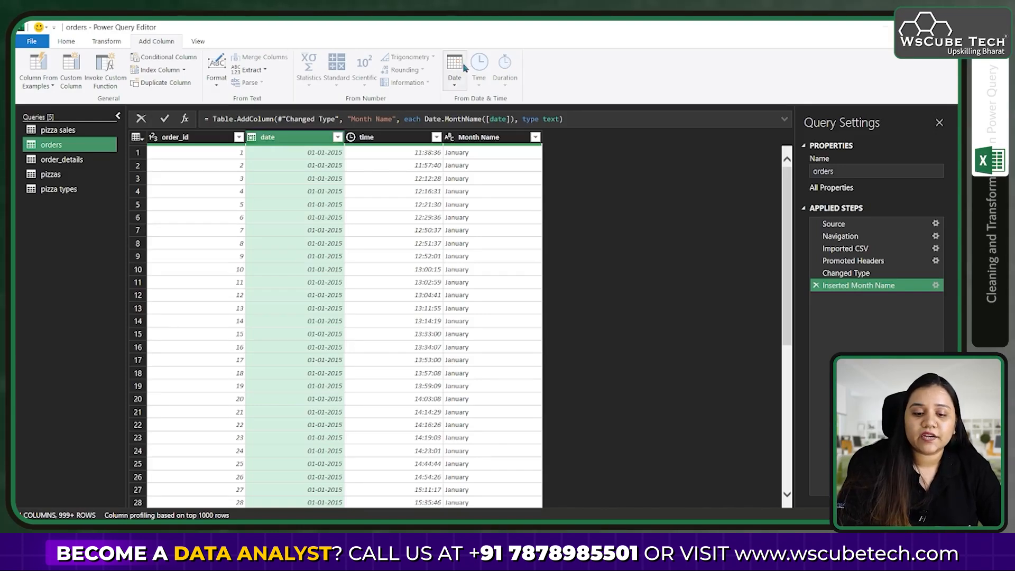
- Open the Day options for adding a column based on the date column in orders
{"action": "left_click", "coordinate": [455, 85]}
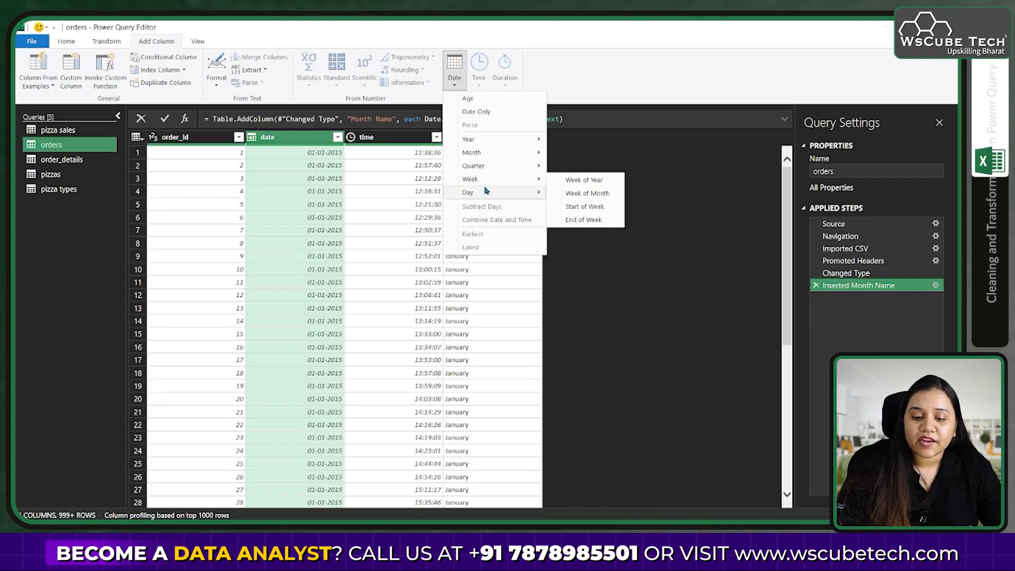
{"action": "mouse_move", "coordinate": [486, 190]}
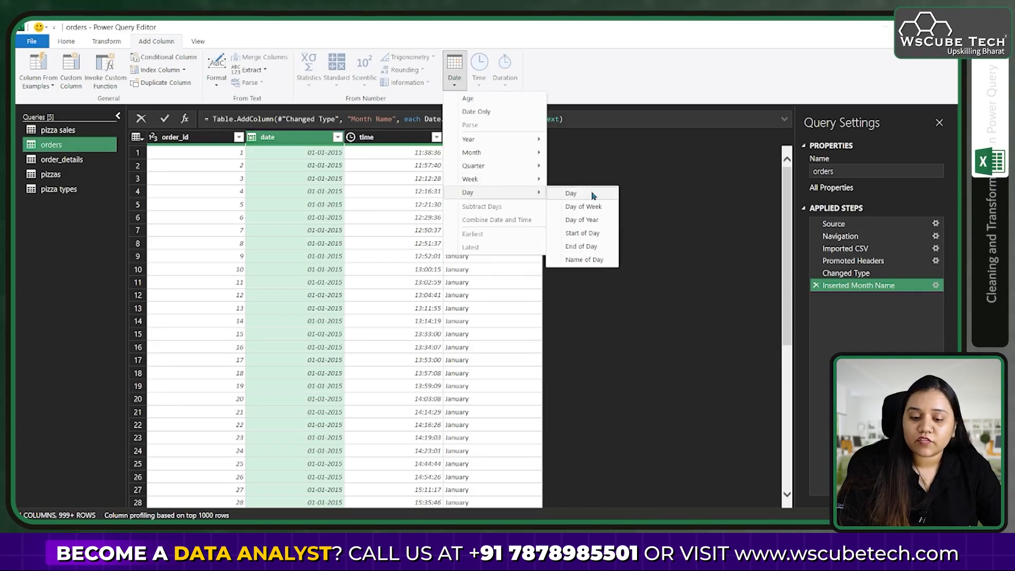